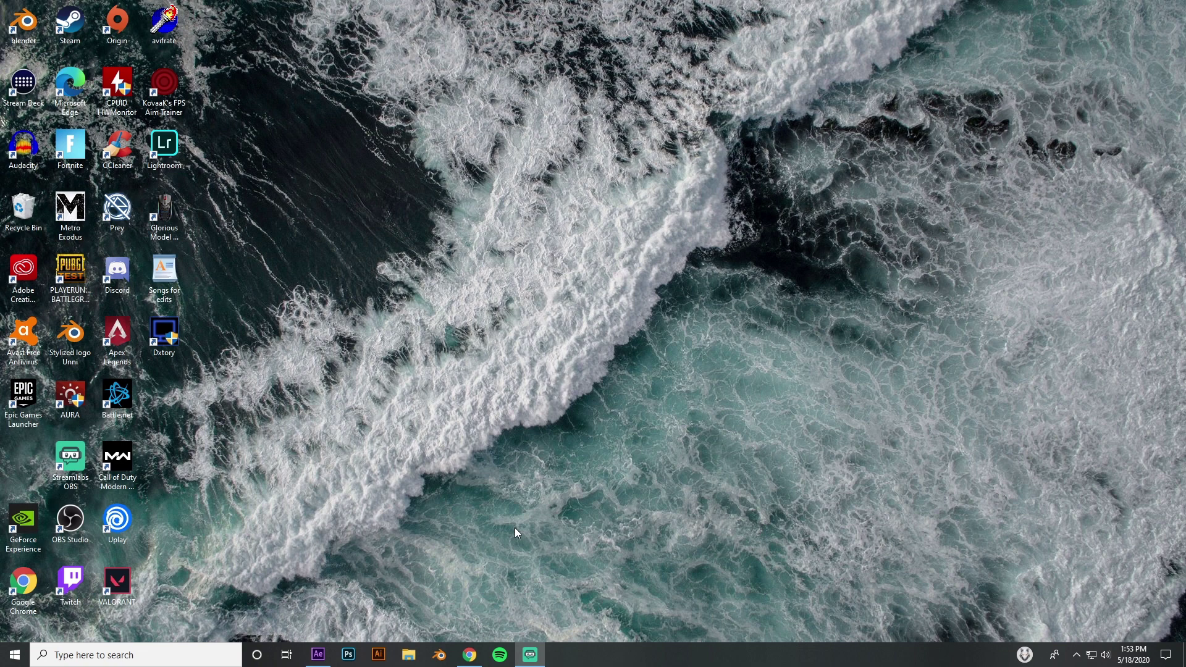
# Switch to After Effects and preview the beat-synced rocket grapple clip in the tutorial composition from 0:00:48:09.
pyautogui.click(317, 655)
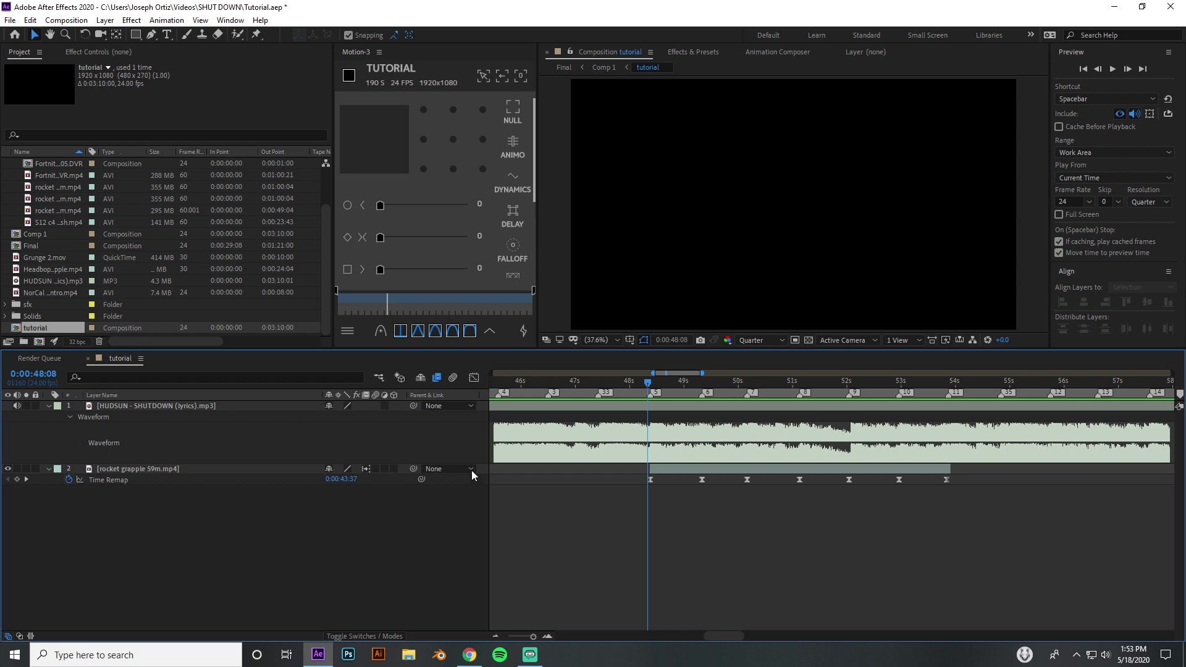
pyautogui.click(652, 381)
pyautogui.click(656, 390)
pyautogui.moveTo(680, 385); pyautogui.dragTo(651, 402)
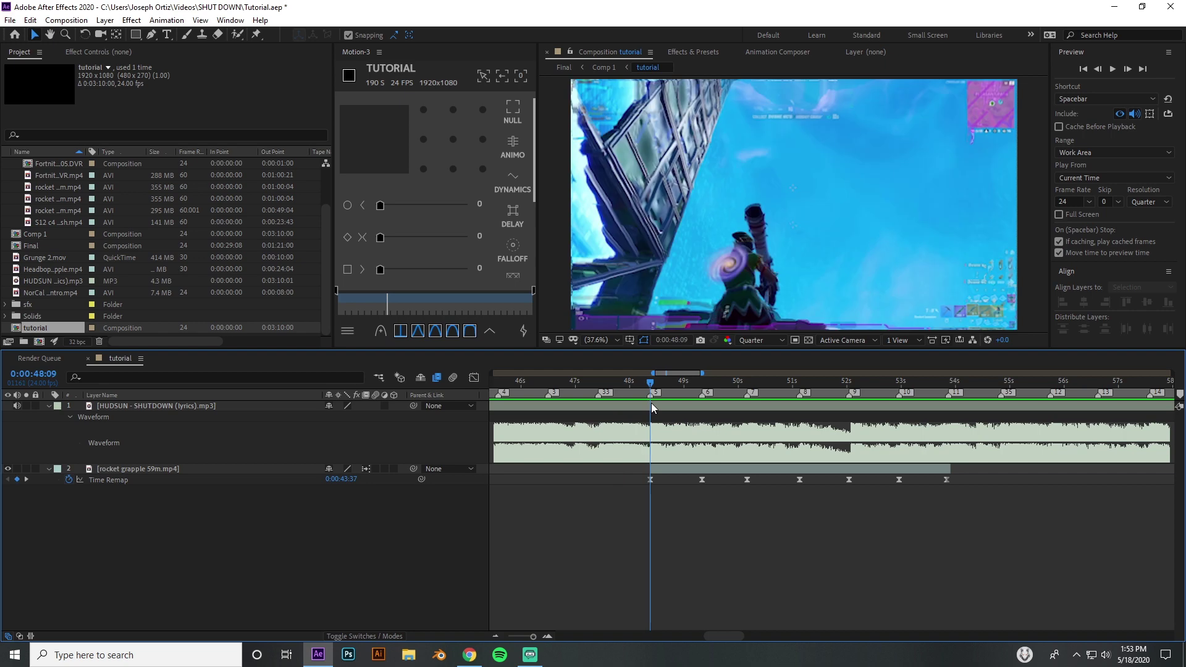
pyautogui.click(1112, 70)
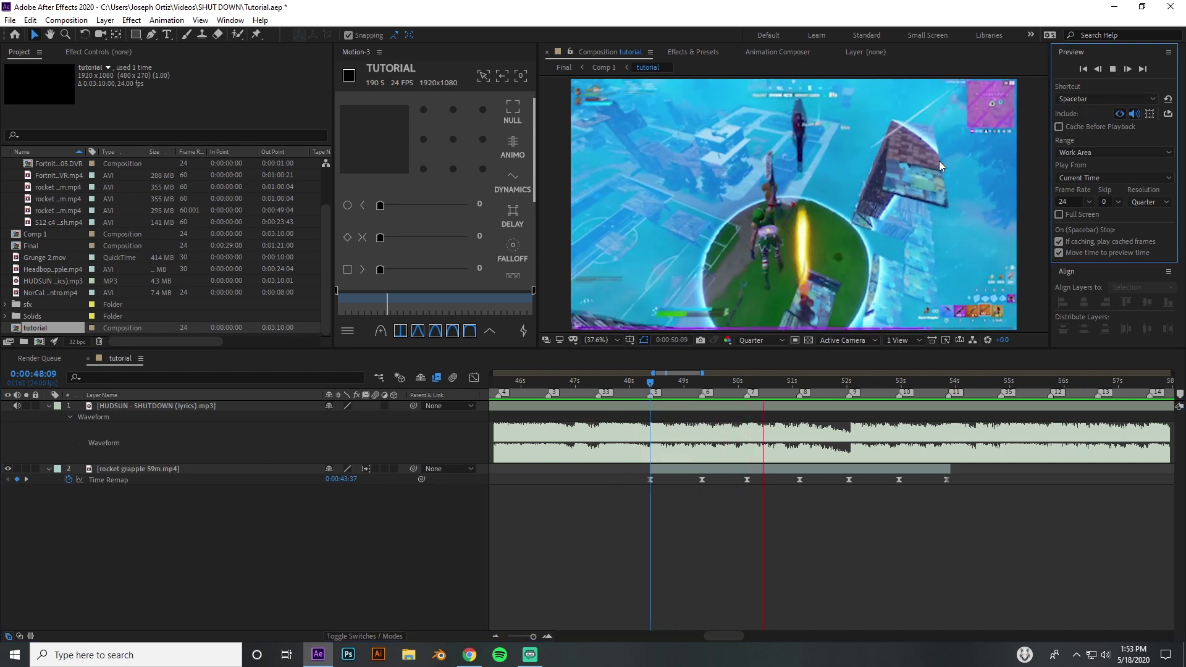
pyautogui.click(935, 207)
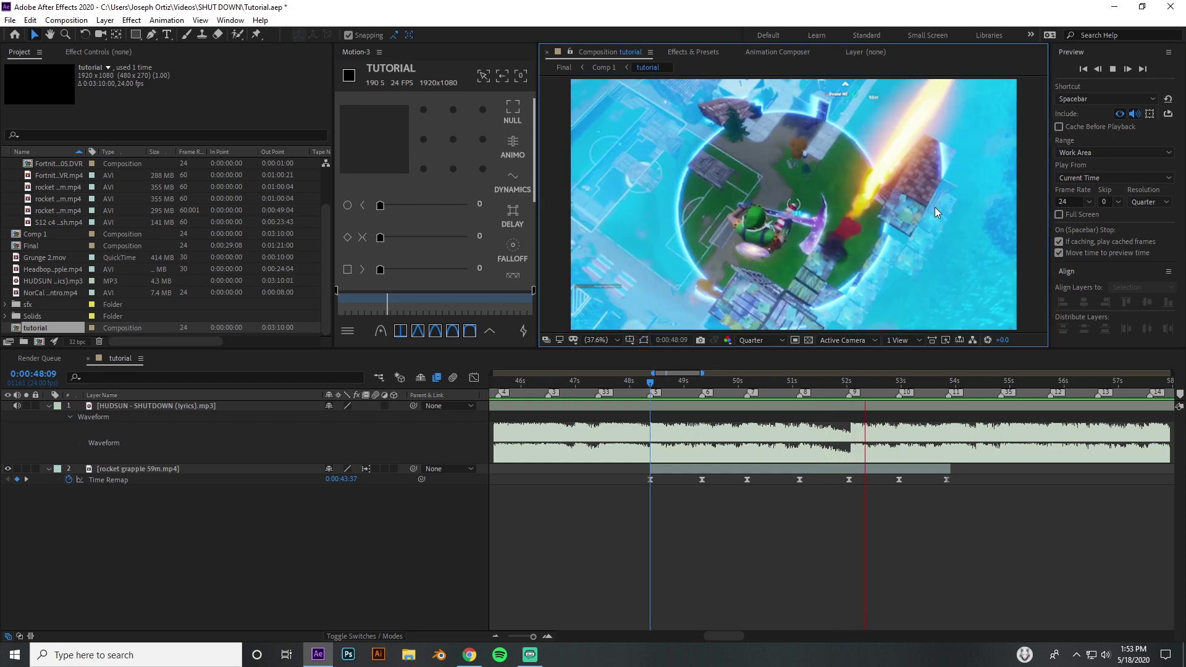
pyautogui.click(1106, 655)
pyautogui.moveTo(1047, 633)
pyautogui.mouseDown()
pyautogui.moveTo(1027, 627)
pyautogui.moveTo(1042, 627)
pyautogui.mouseUp()
pyautogui.click(525, 431)
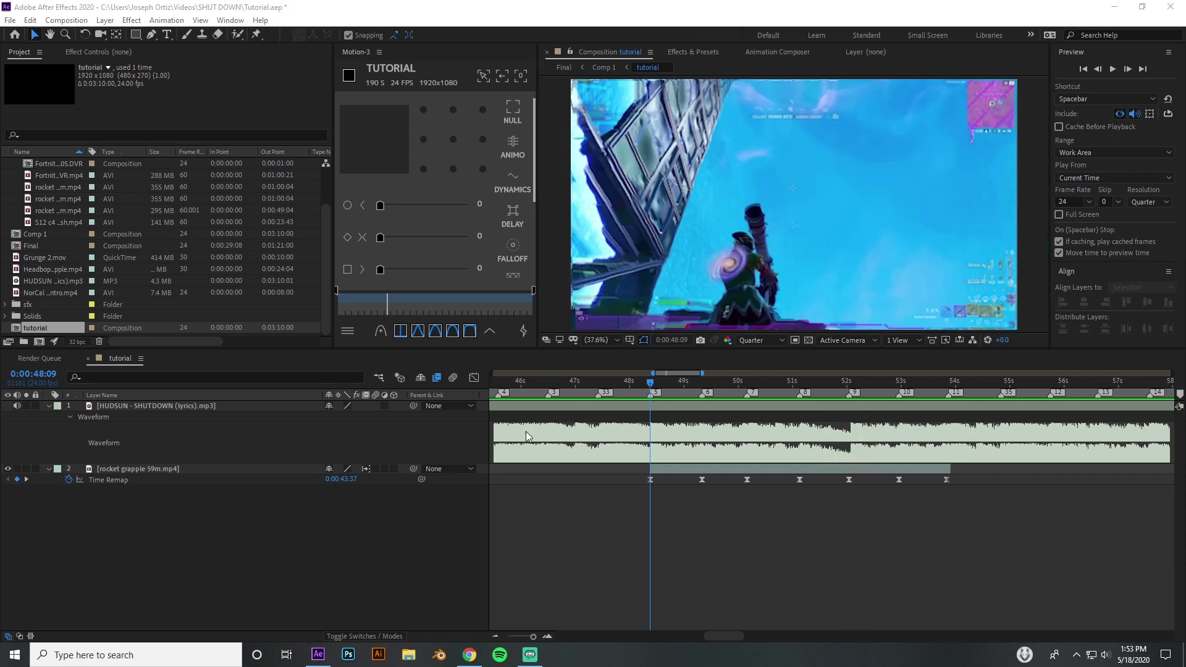
# Scrub the rocket grapple clip up to 0:00:51:03 and examine how its time remap keyframes line up with the beat markers.
pyautogui.moveTo(652, 384); pyautogui.dragTo(750, 433)
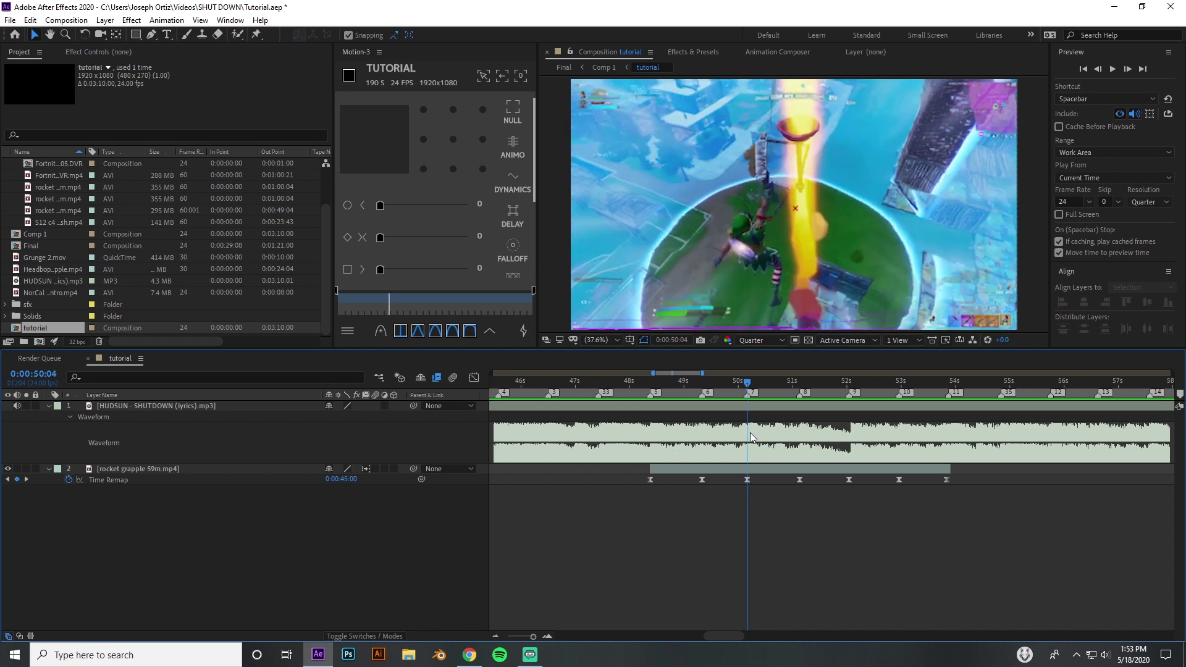
pyautogui.moveTo(747, 383); pyautogui.dragTo(774, 394)
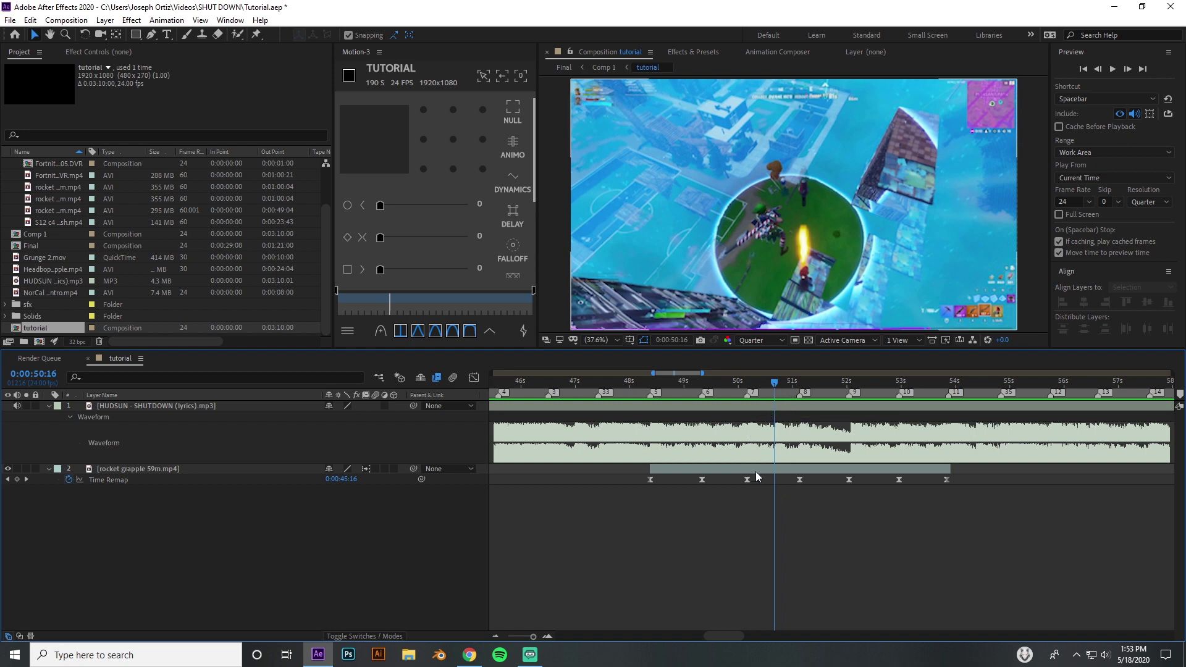
pyautogui.moveTo(783, 383)
pyautogui.mouseDown()
pyautogui.moveTo(747, 383)
pyautogui.moveTo(802, 384)
pyautogui.moveTo(743, 392)
pyautogui.moveTo(814, 389)
pyautogui.moveTo(776, 392)
pyautogui.mouseUp()
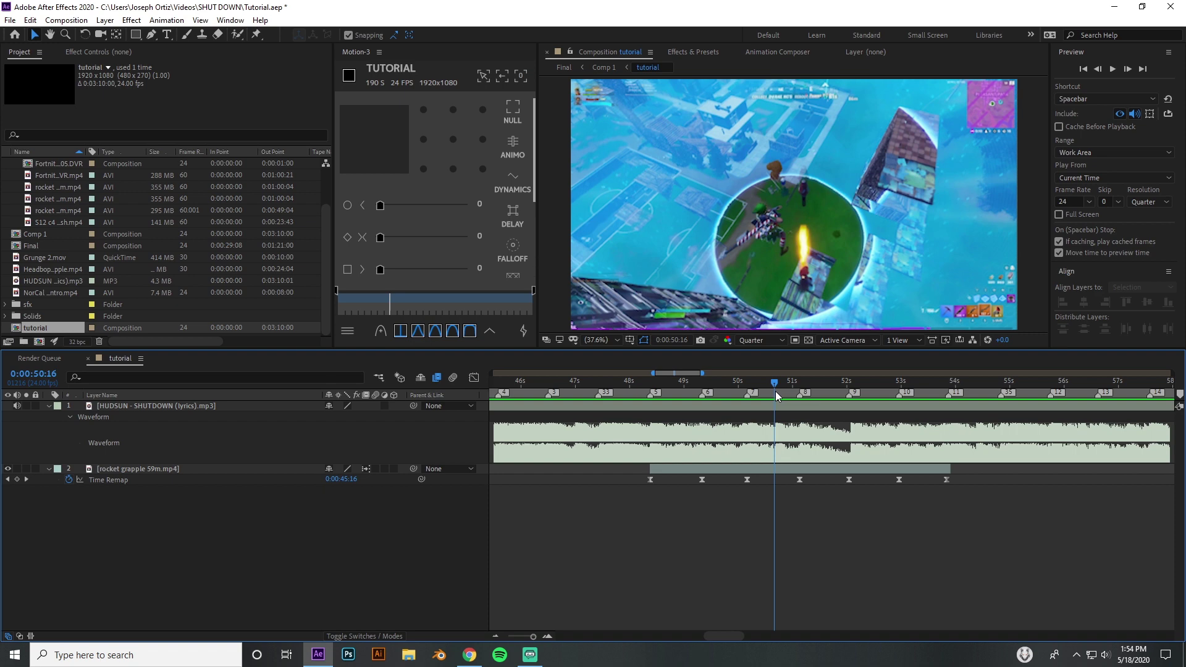
pyautogui.moveTo(680, 383); pyautogui.dragTo(798, 393)
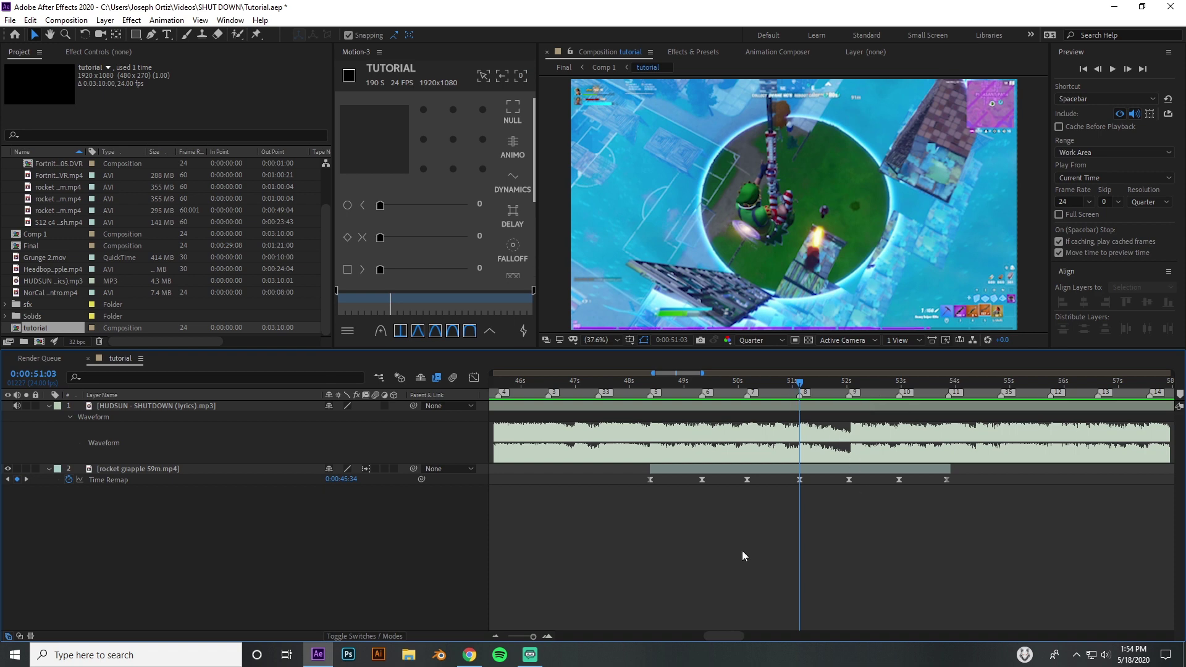
# Select all time remap keyframes of the rocket grapple clip and examine their curve in the Graph Editor.
pyautogui.moveTo(630, 488); pyautogui.dragTo(952, 486)
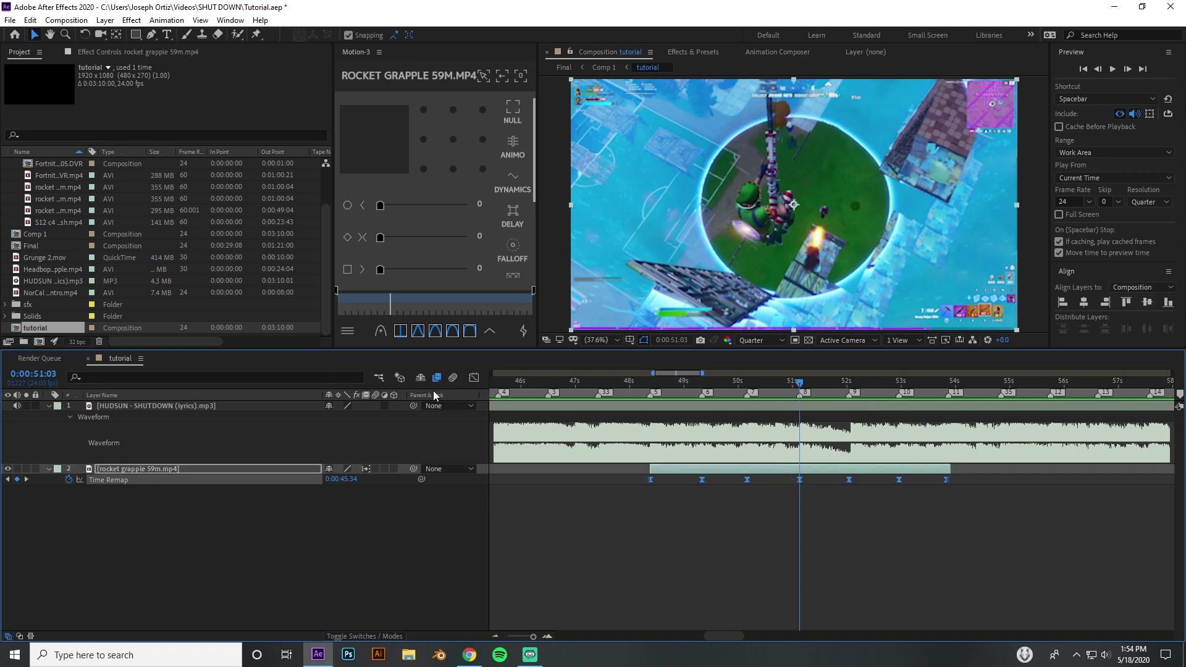
pyautogui.click(474, 378)
pyautogui.moveTo(653, 393); pyautogui.dragTo(801, 440)
pyautogui.moveTo(801, 530)
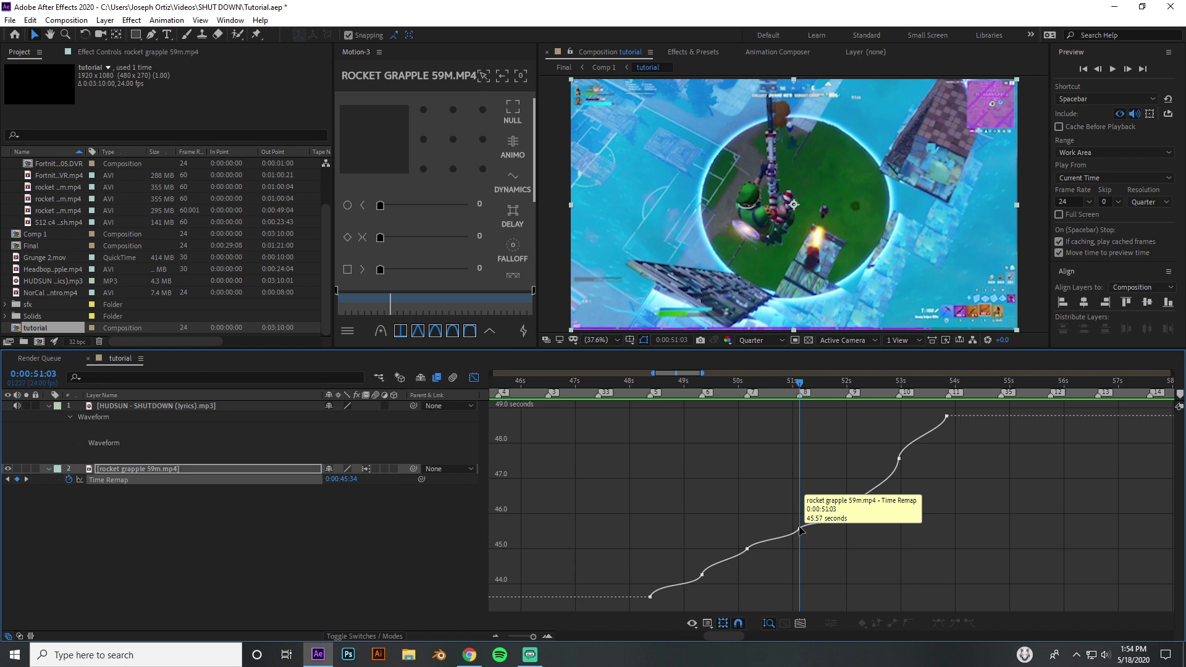
# Try to shift the time remap keyframe at 0:00:51:03 slightly later and lower on the curve, and return to the layer bars.
pyautogui.moveTo(800, 530)
pyautogui.mouseDown()
pyautogui.moveTo(800, 516)
pyautogui.moveTo(807, 535)
pyautogui.mouseUp()
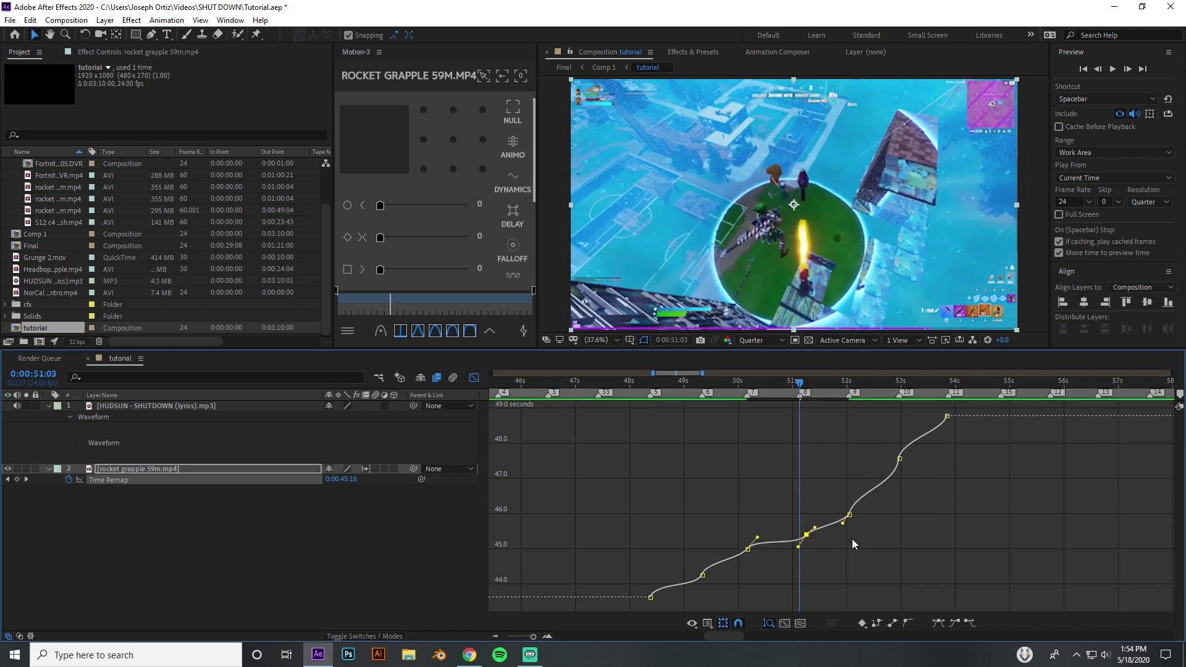
pyautogui.click(850, 536)
pyautogui.click(776, 383)
pyautogui.moveTo(784, 396); pyautogui.dragTo(743, 443)
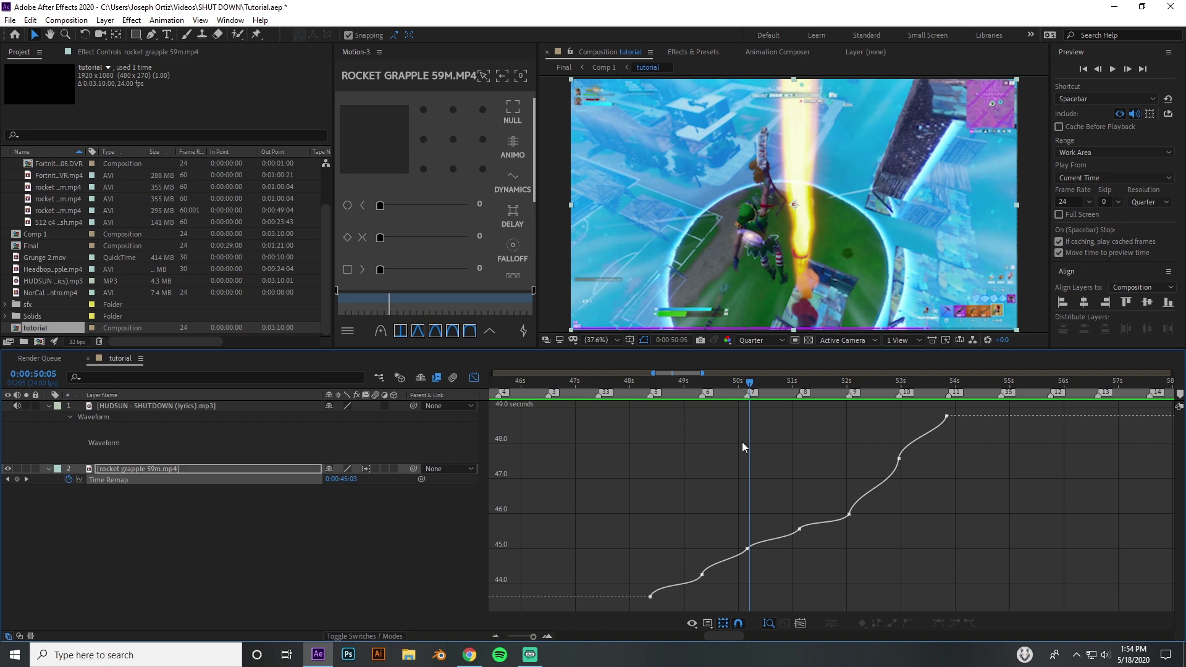
pyautogui.moveTo(689, 400); pyautogui.dragTo(743, 431)
pyautogui.hotkey('shift', 'F3')
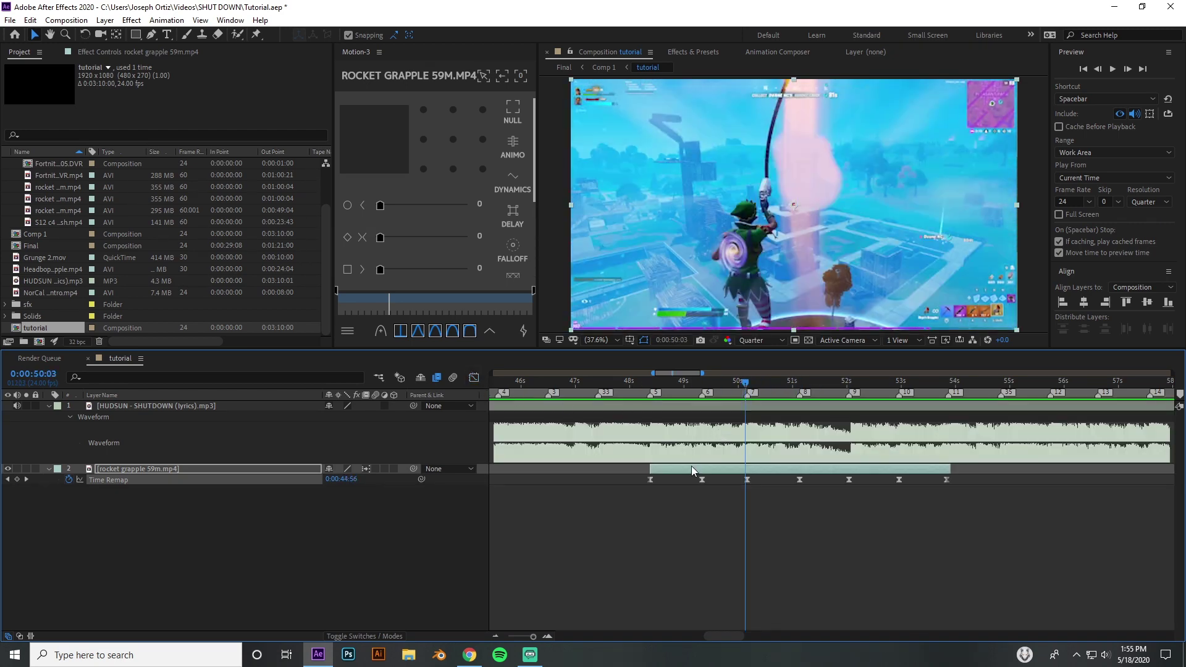
# Add another copy of rocket grapple 59m.mp4 above the remapped clip, starting at 0:00:48:09.
pyautogui.click(649, 388)
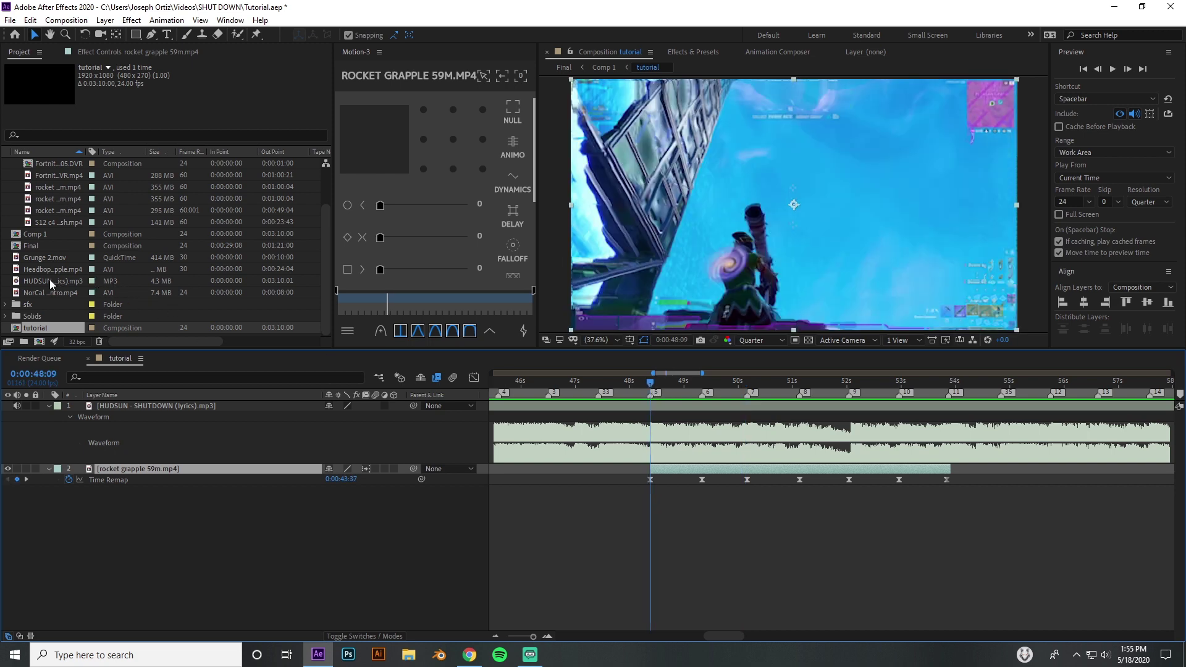
pyautogui.scroll(2, 52, 282)
pyautogui.click(45, 233)
pyautogui.moveTo(57, 235); pyautogui.dragTo(684, 470)
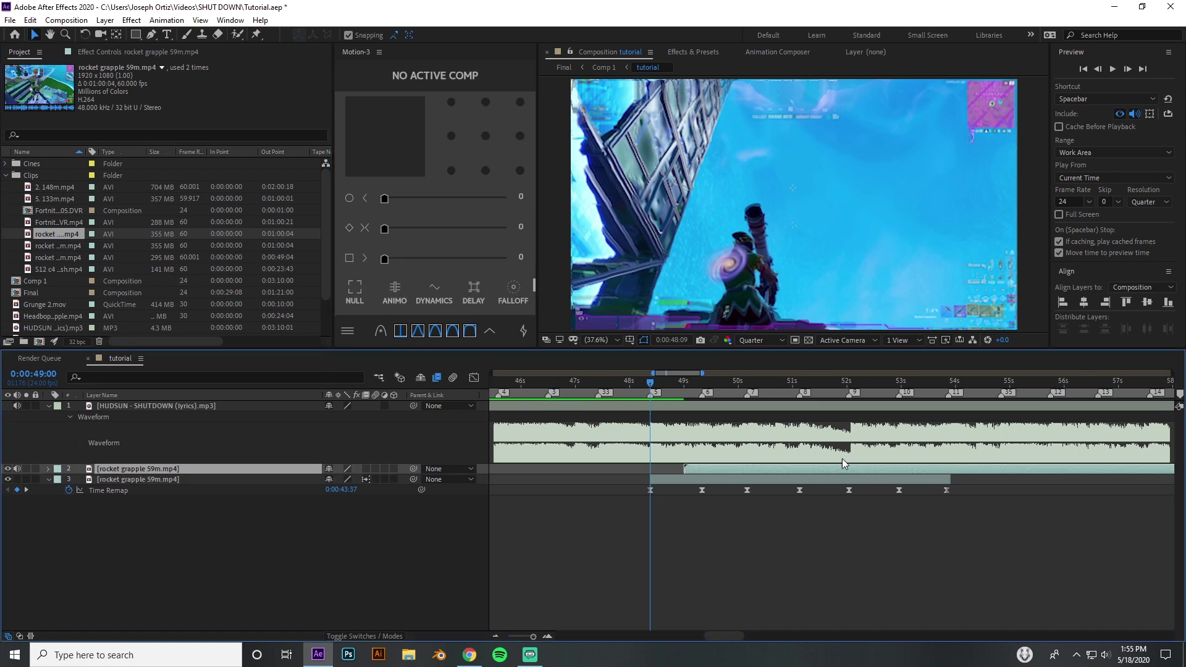
pyautogui.press('[')
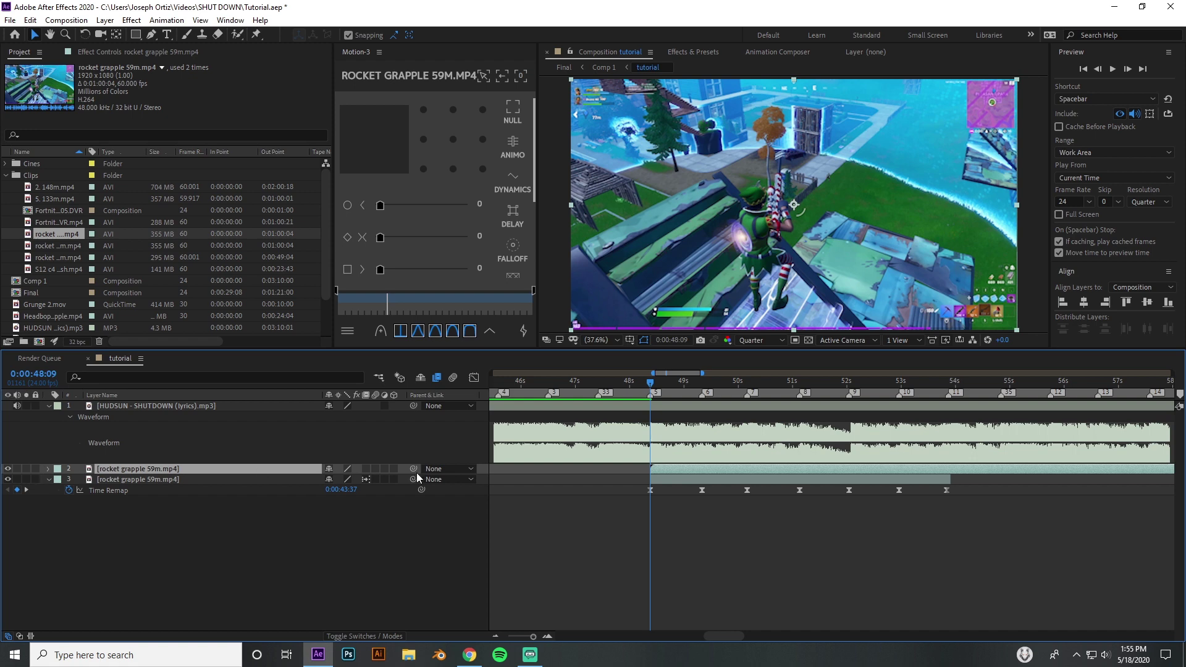
# Scrub through the newly added clip up to 0:00:51:22 and compare its timing with the beat markers and the keyframes below.
pyautogui.moveTo(652, 384); pyautogui.dragTo(778, 401)
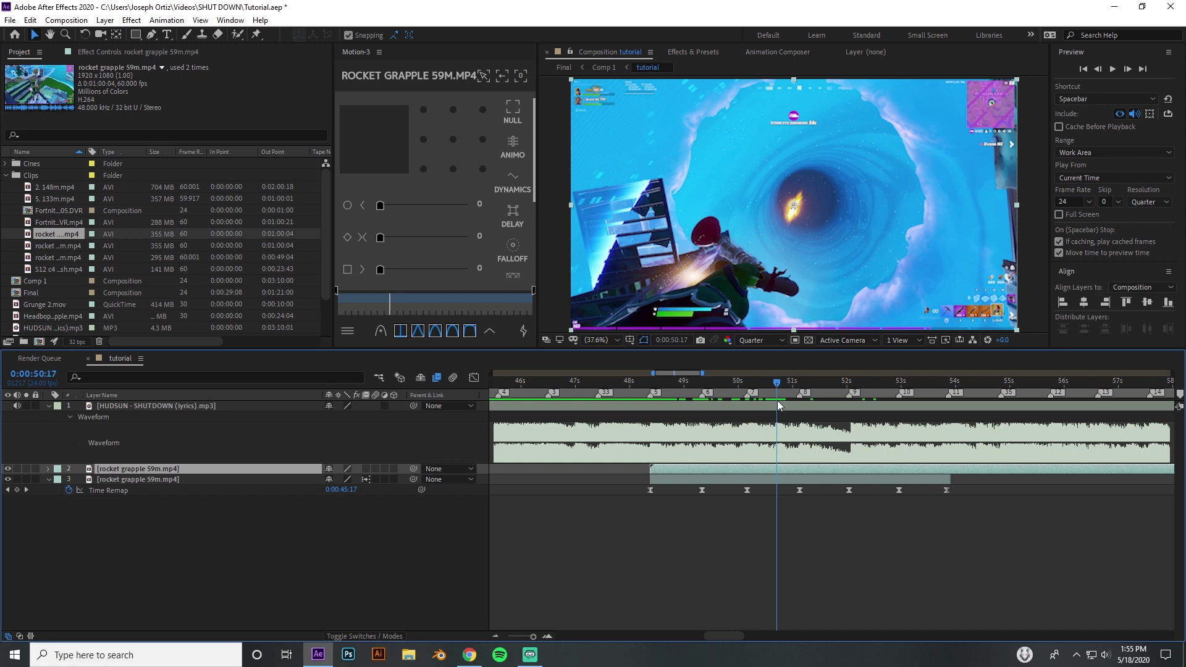
pyautogui.moveTo(747, 490)
pyautogui.mouseDown()
pyautogui.moveTo(729, 492)
pyautogui.moveTo(817, 491)
pyautogui.moveTo(747, 491)
pyautogui.mouseUp()
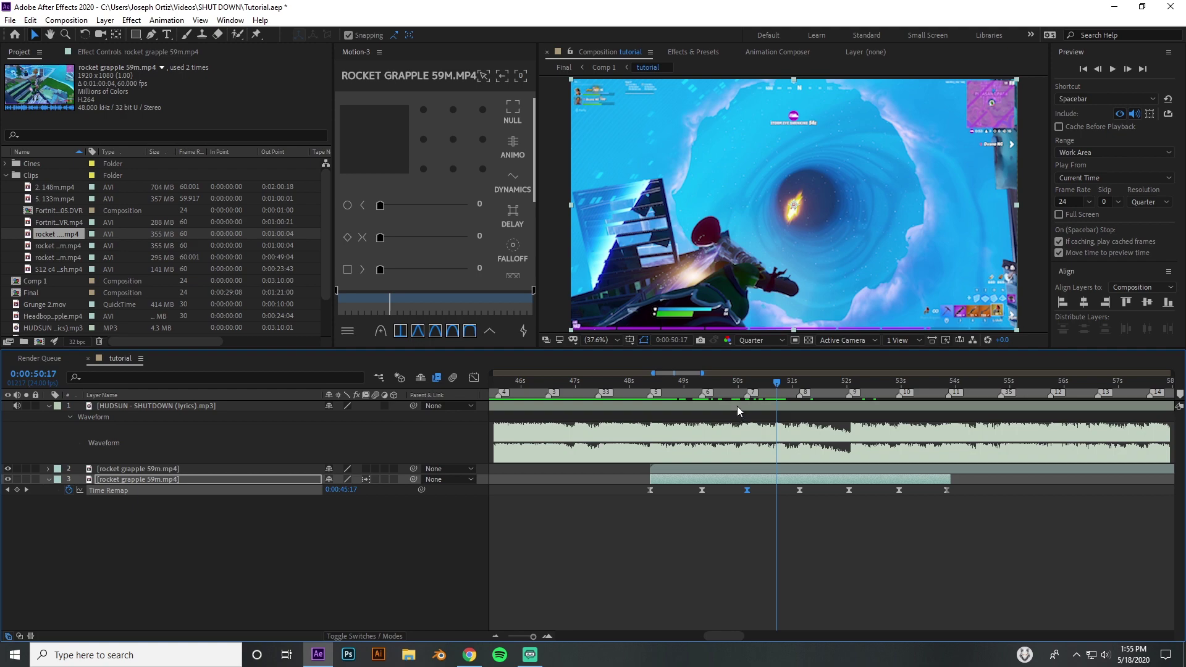
pyautogui.press('space')
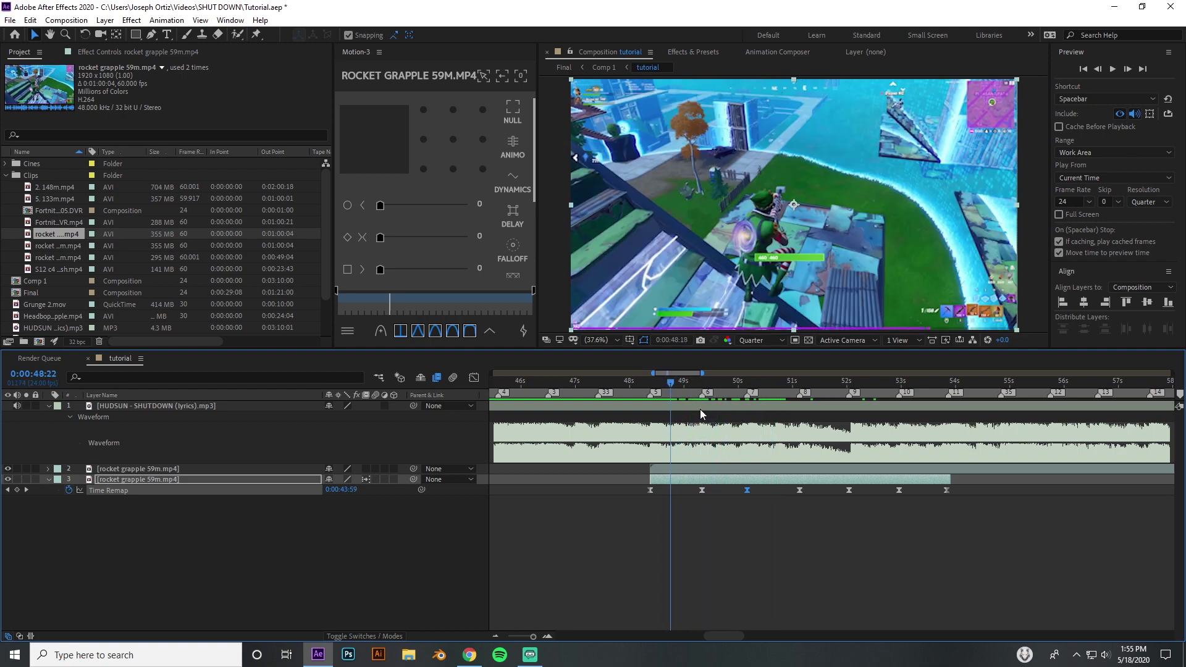
pyautogui.moveTo(783, 407); pyautogui.dragTo(843, 410)
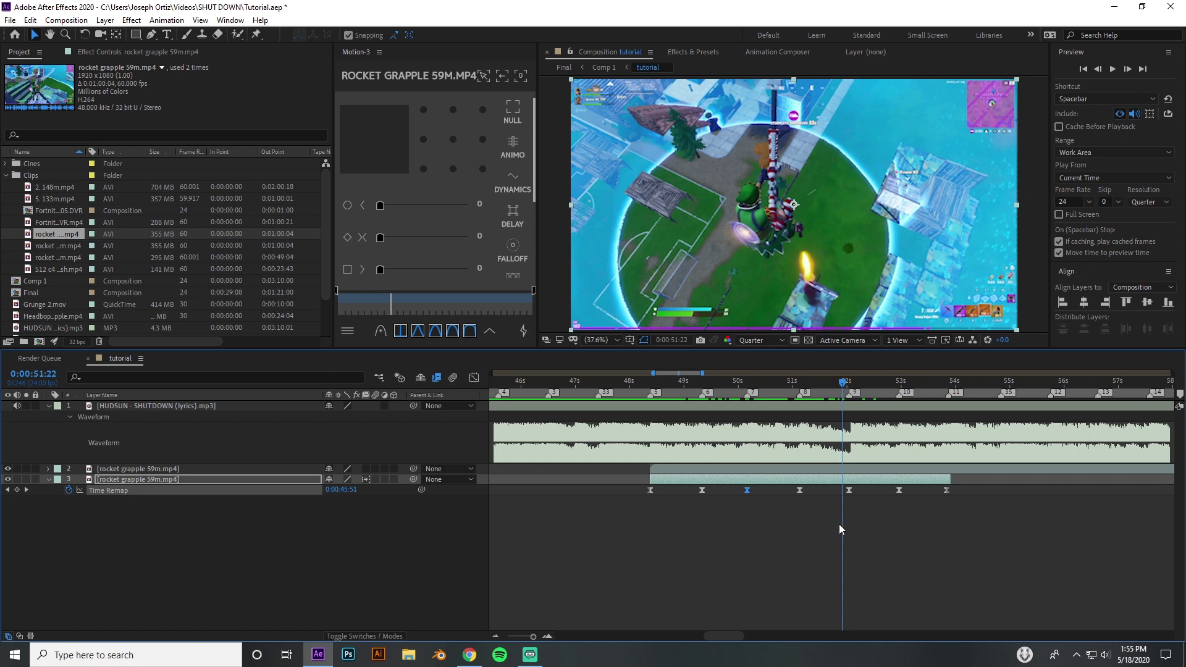
# Examine the time remap curve at the lower rocket grapple clip's second keyframe in the Graph Editor, and hide that clip.
pyautogui.moveTo(702, 490)
pyautogui.mouseDown()
pyautogui.moveTo(737, 491)
pyautogui.moveTo(701, 506)
pyautogui.mouseUp()
pyautogui.click(473, 378)
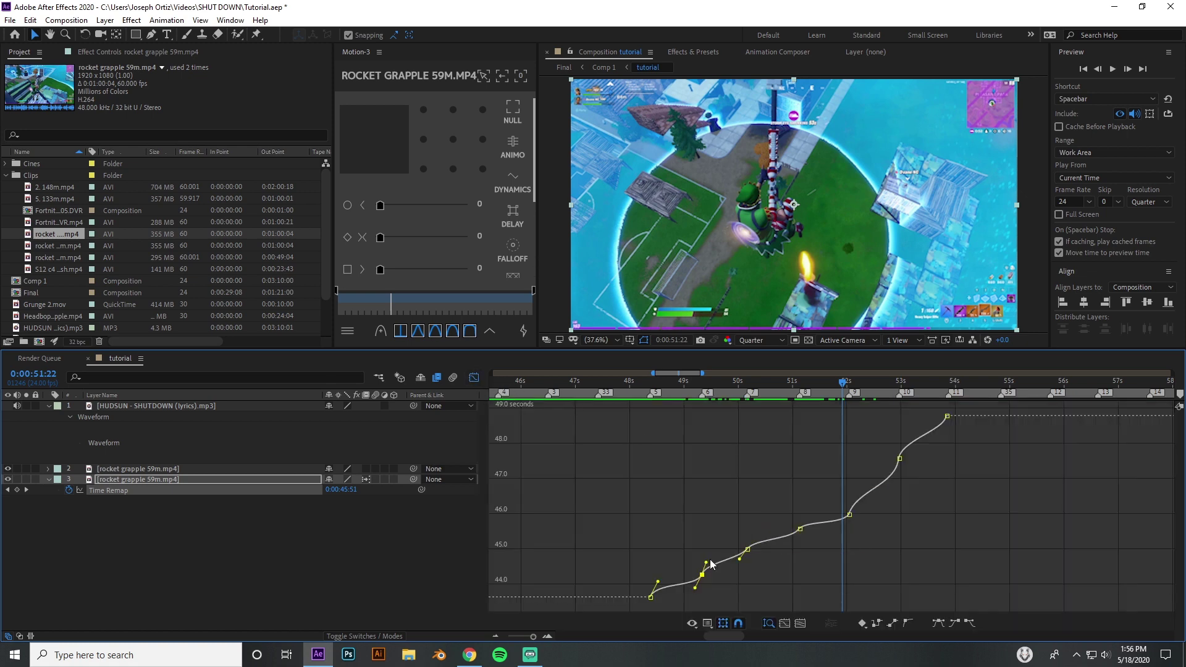
pyautogui.moveTo(701, 549); pyautogui.dragTo(706, 562)
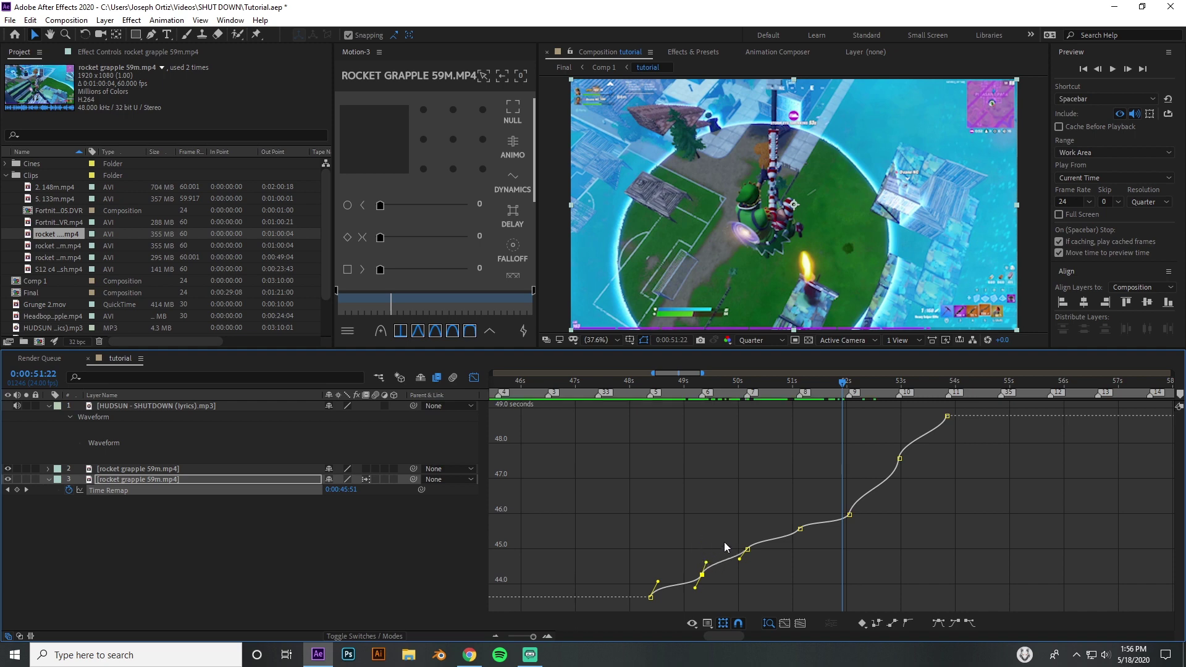
pyautogui.click(474, 379)
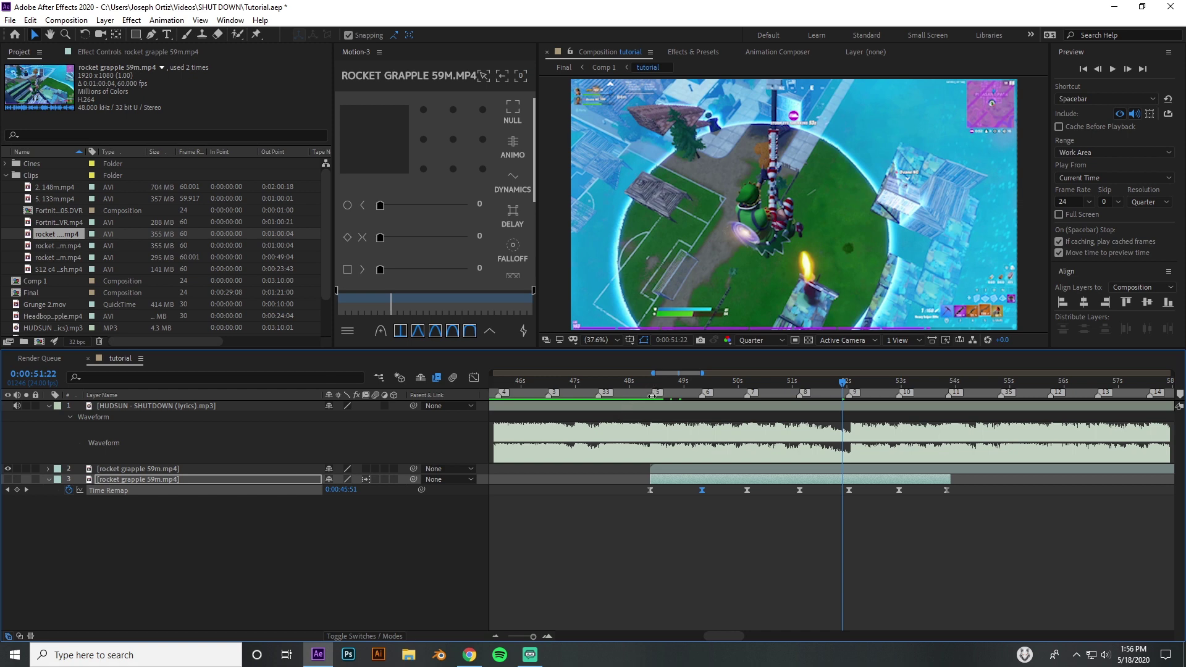
# Enable time remapping on the upper rocket grapple clip, with the playhead at 0:00:48:09.
pyautogui.click(647, 383)
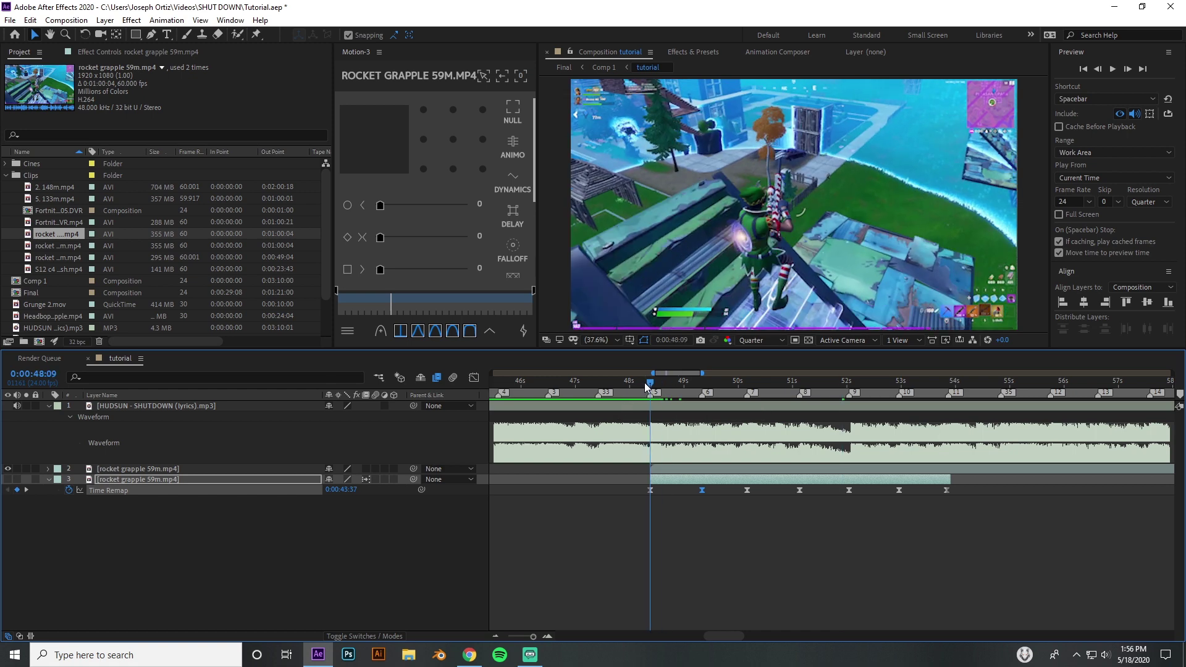
pyautogui.click(710, 471)
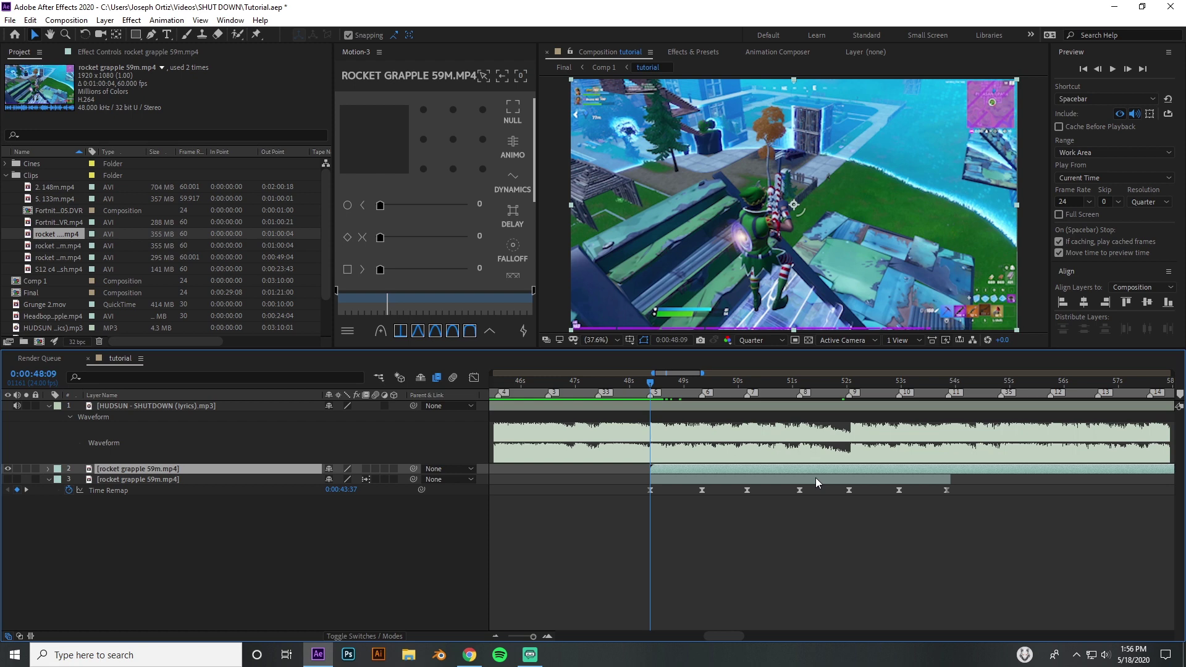
pyautogui.hotkey('ctrl', 'alt', 't')
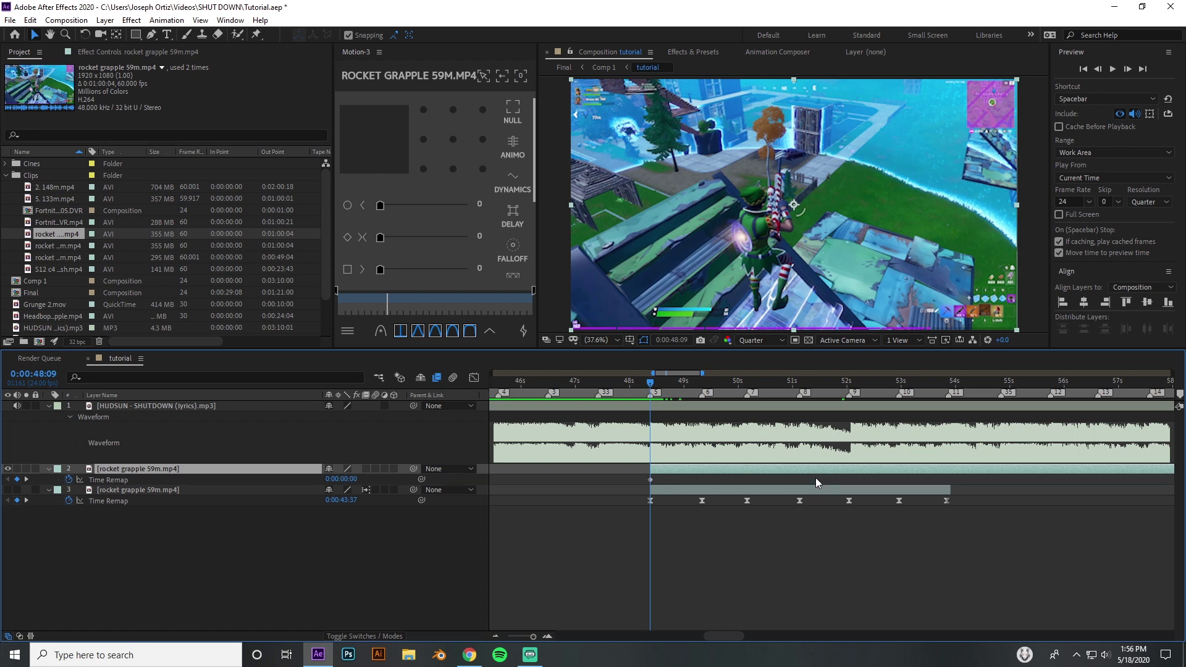
# Delete the upper clip's end time remap keyframe and realign the clip to start at 0:00:48:09.
pyautogui.press(']')
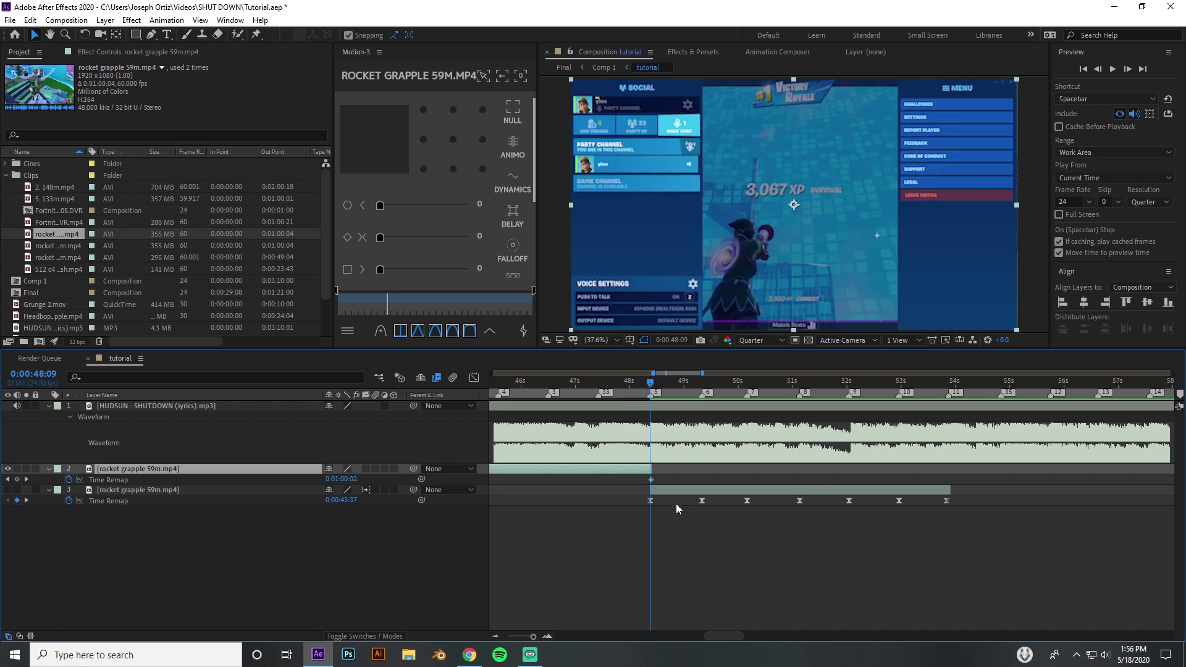
pyautogui.moveTo(663, 481); pyautogui.dragTo(628, 484)
pyautogui.press('Delete')
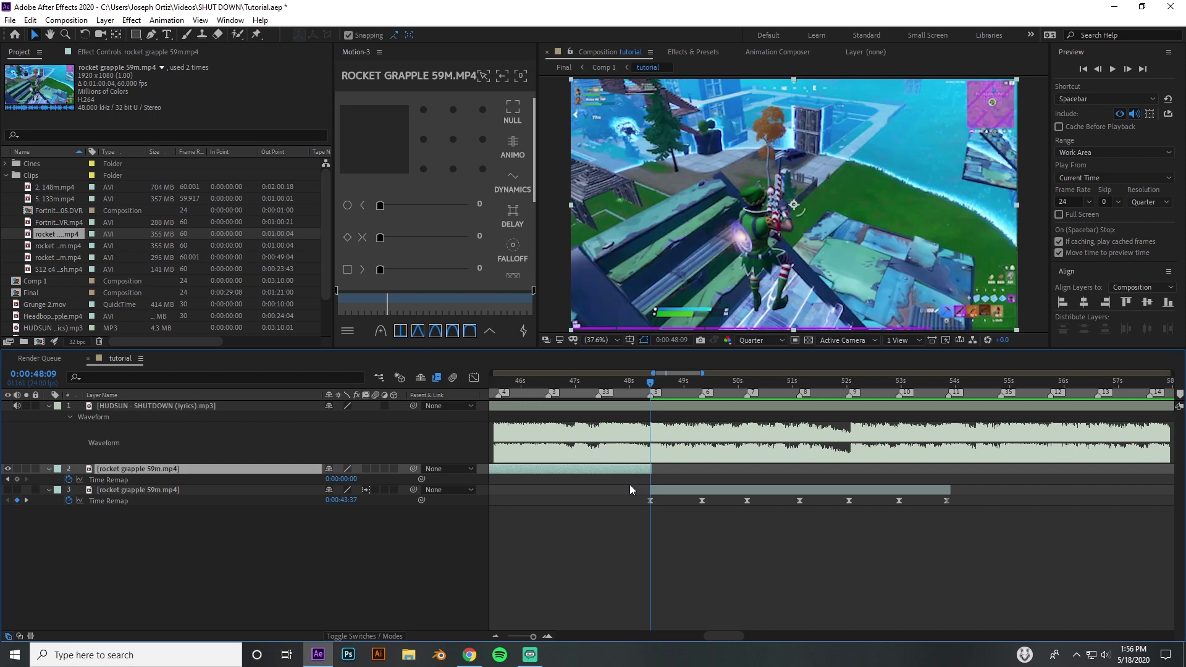
pyautogui.moveTo(650, 468); pyautogui.dragTo(991, 491)
pyautogui.press('[')
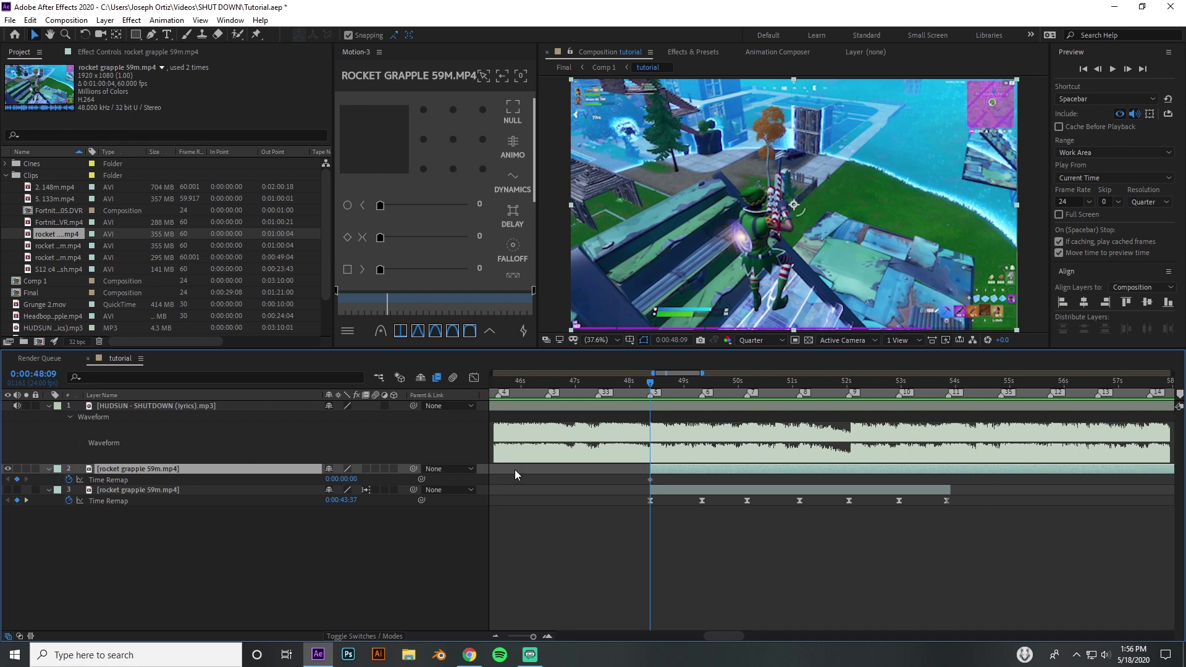
# Set the upper clip's first time remap keyframe to 0:00:43:26.
pyautogui.moveTo(341, 478); pyautogui.dragTo(656, 480)
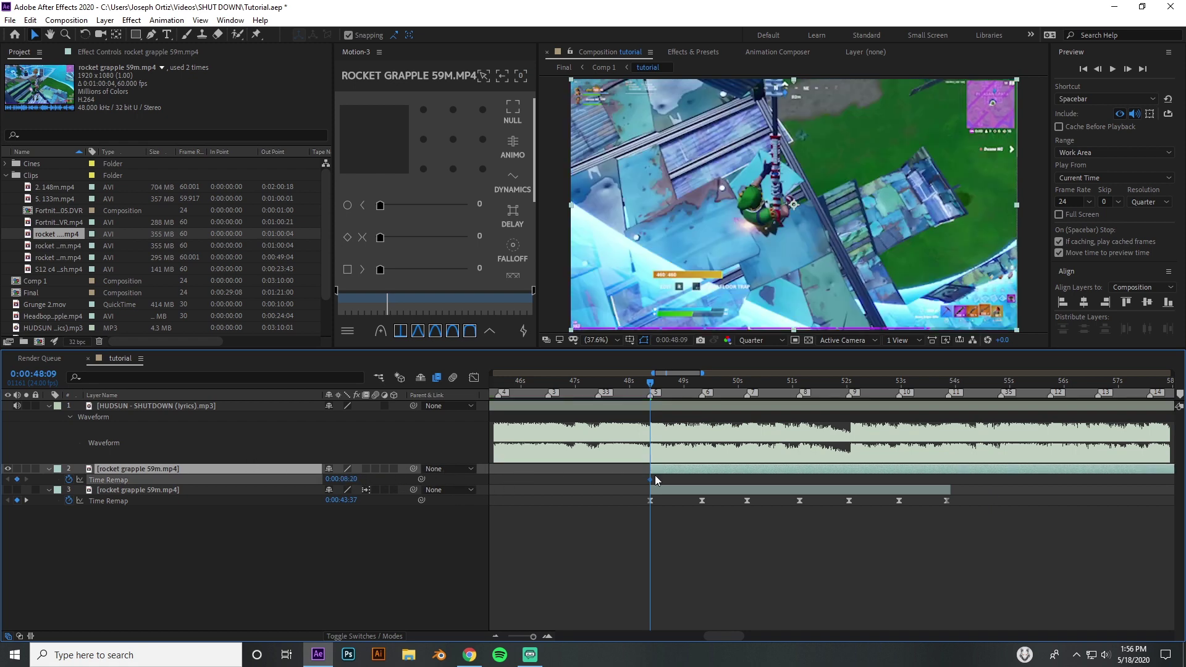
pyautogui.moveTo(340, 479); pyautogui.dragTo(488, 489)
pyautogui.moveTo(358, 481); pyautogui.dragTo(676, 471)
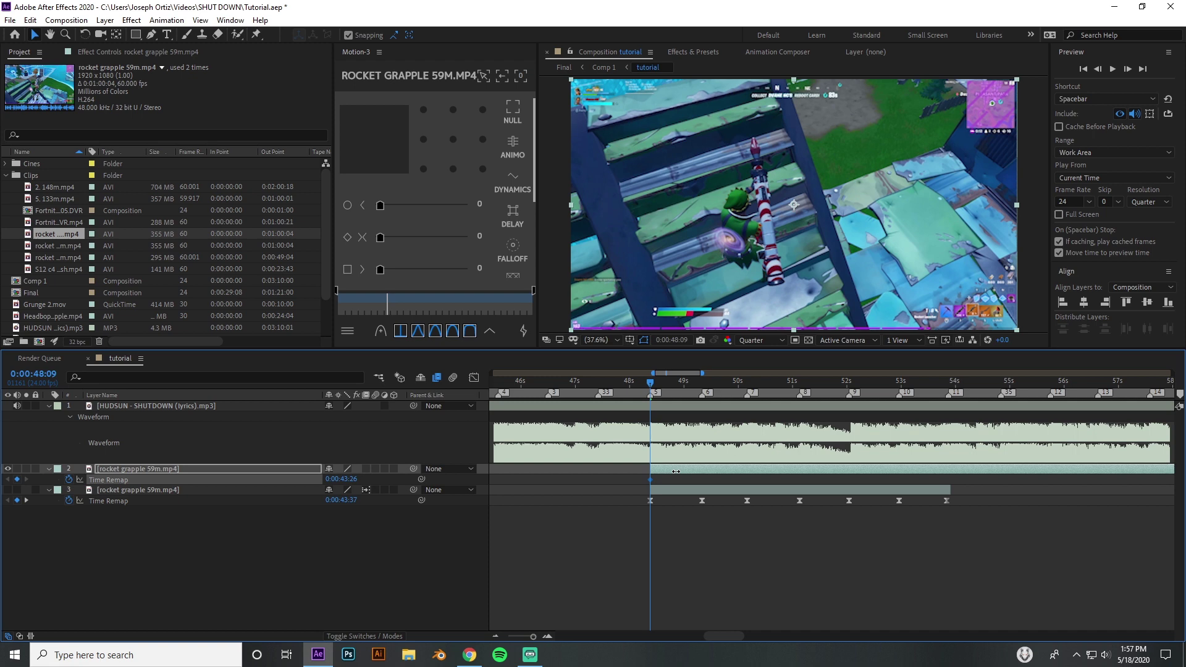
# Add a time remap keyframe of 0:00:44:14 to the upper rocket grapple clip at the 0:00:49:08 beat marker.
pyautogui.moveTo(655, 383); pyautogui.dragTo(702, 395)
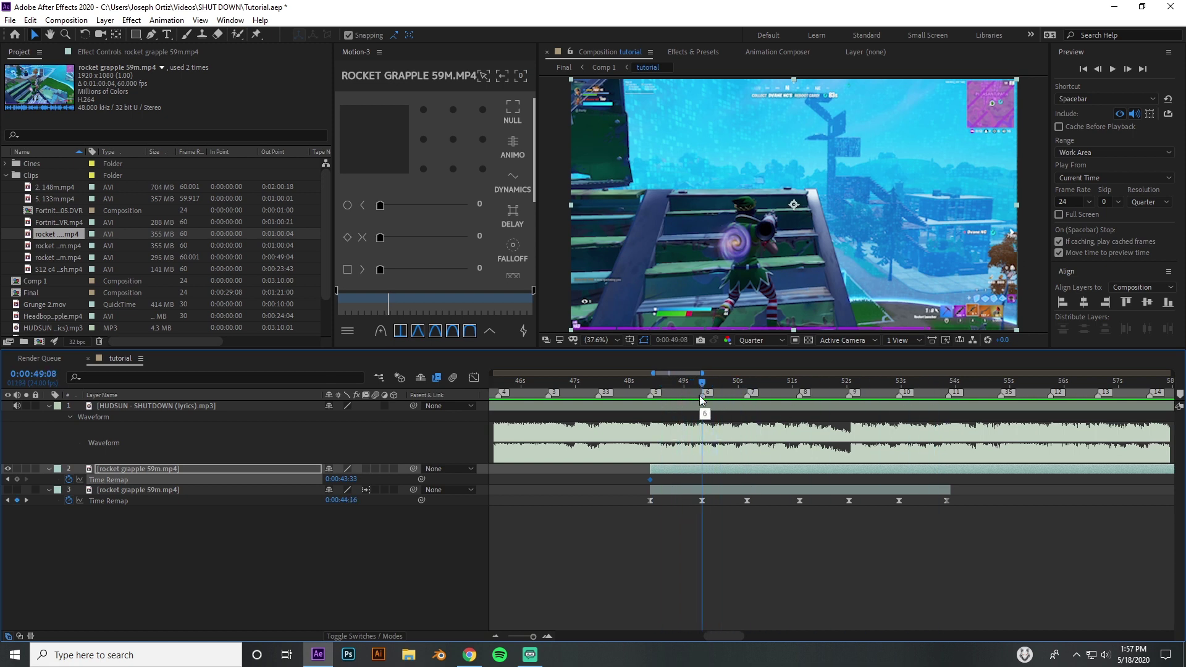
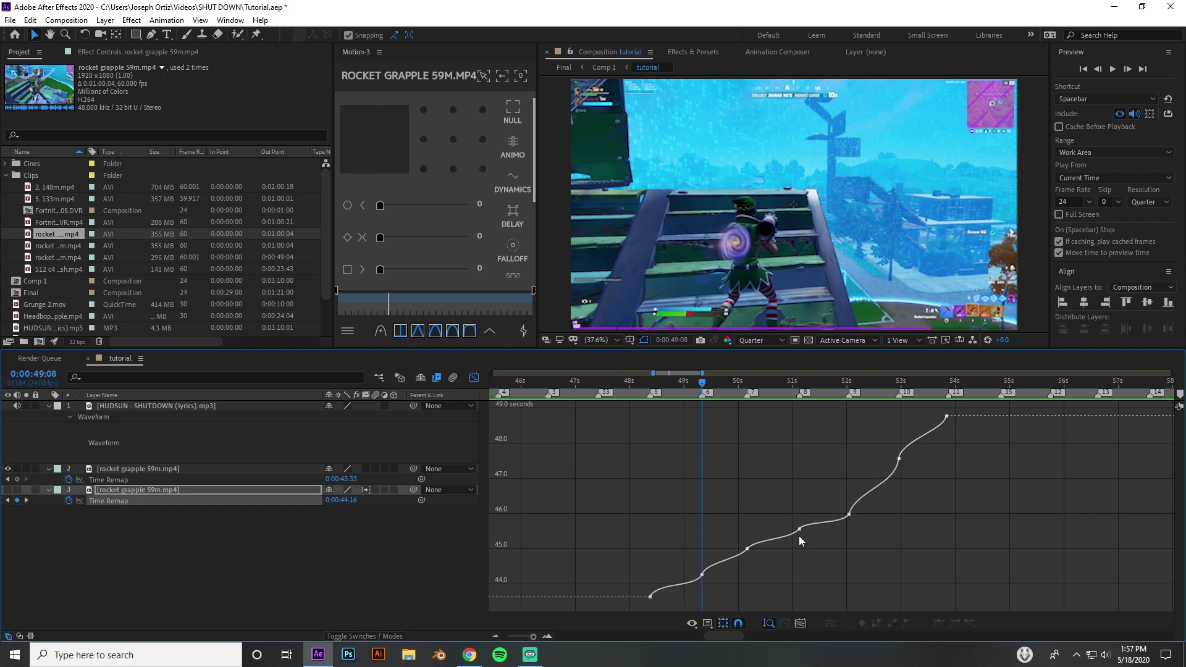
pyautogui.click(473, 376)
pyautogui.moveTo(701, 376); pyautogui.dragTo(695, 385)
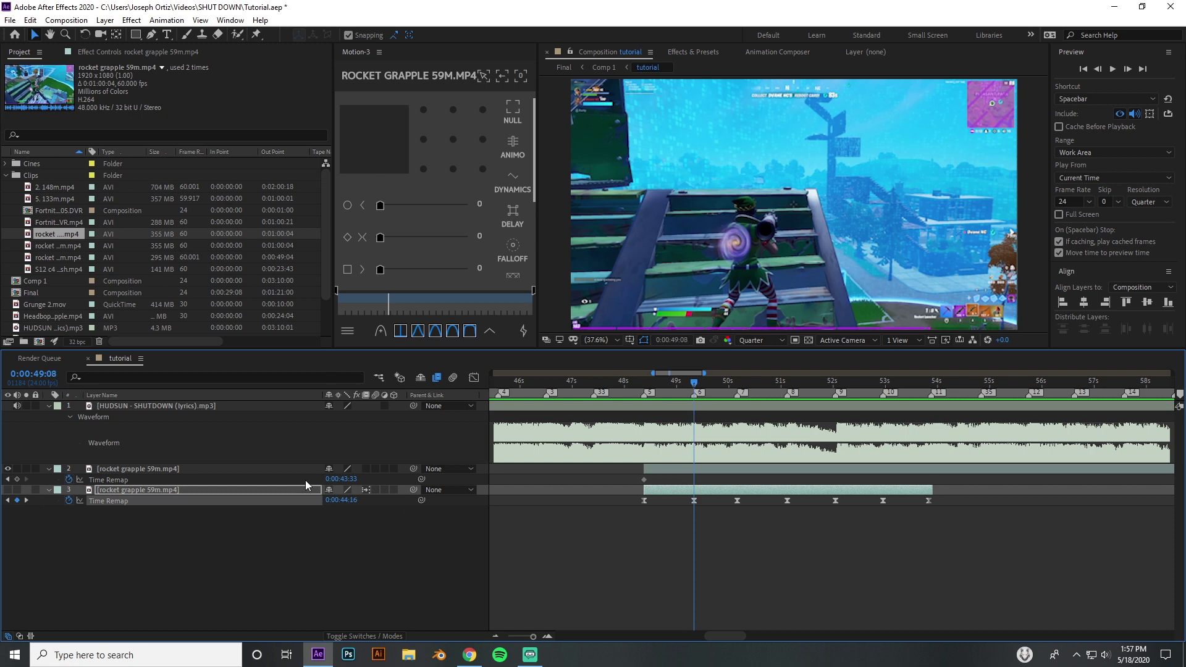
pyautogui.moveTo(341, 480); pyautogui.dragTo(375, 479)
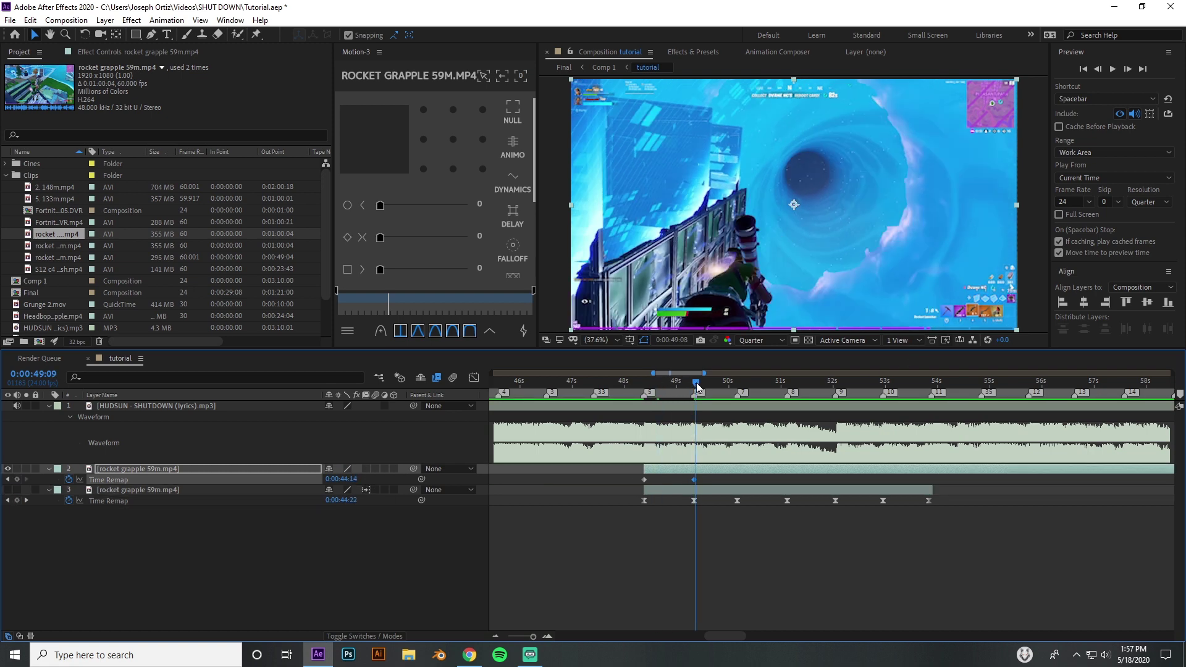
# Add a time remap keyframe to the upper clip at 0:00:50:04 and raise it in the Graph Editor to 0:00:44:41.
pyautogui.moveTo(694, 383); pyautogui.dragTo(736, 383)
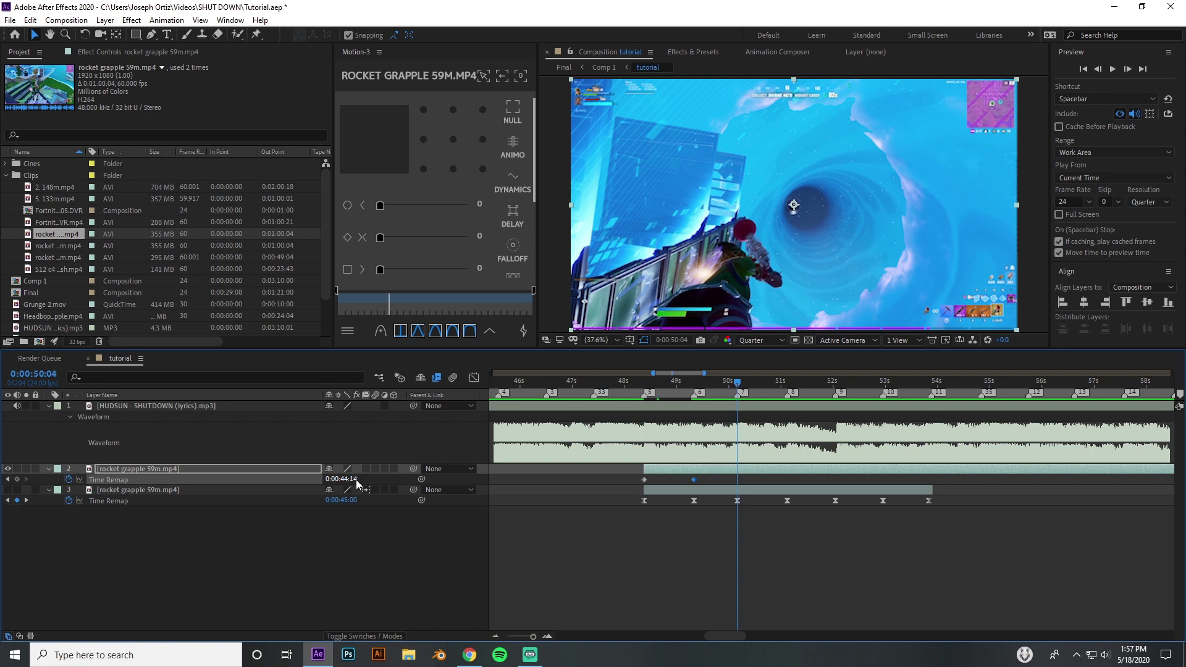
pyautogui.moveTo(357, 484)
pyautogui.mouseDown()
pyautogui.moveTo(383, 477)
pyautogui.moveTo(366, 475)
pyautogui.mouseUp()
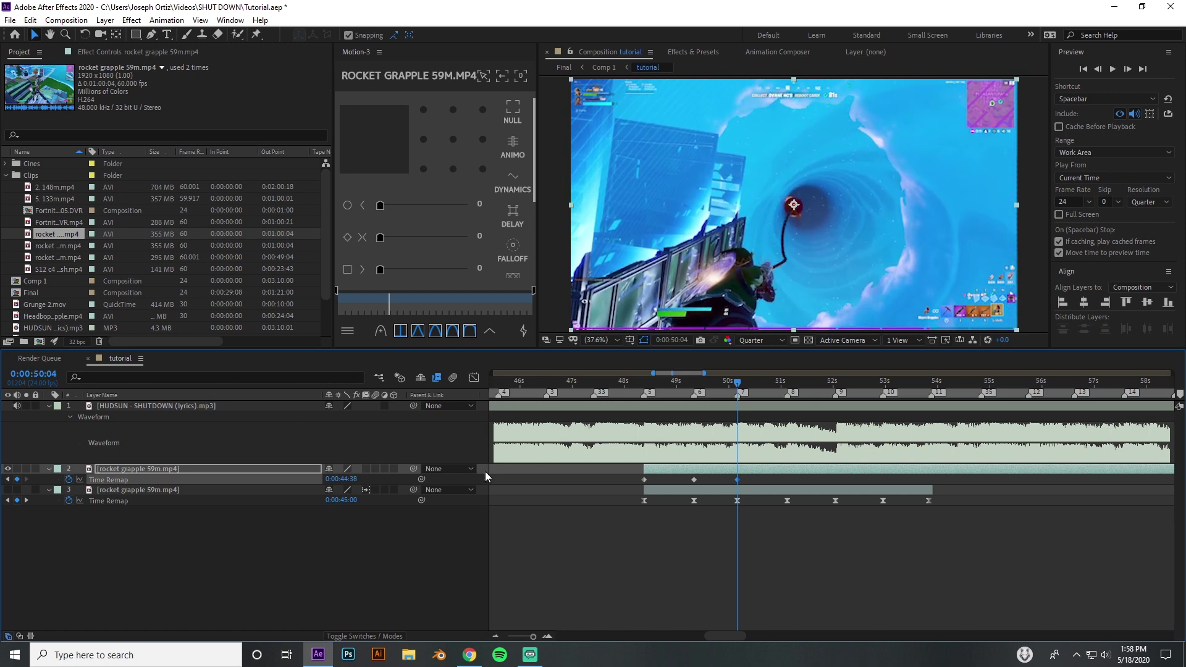
pyautogui.click(474, 379)
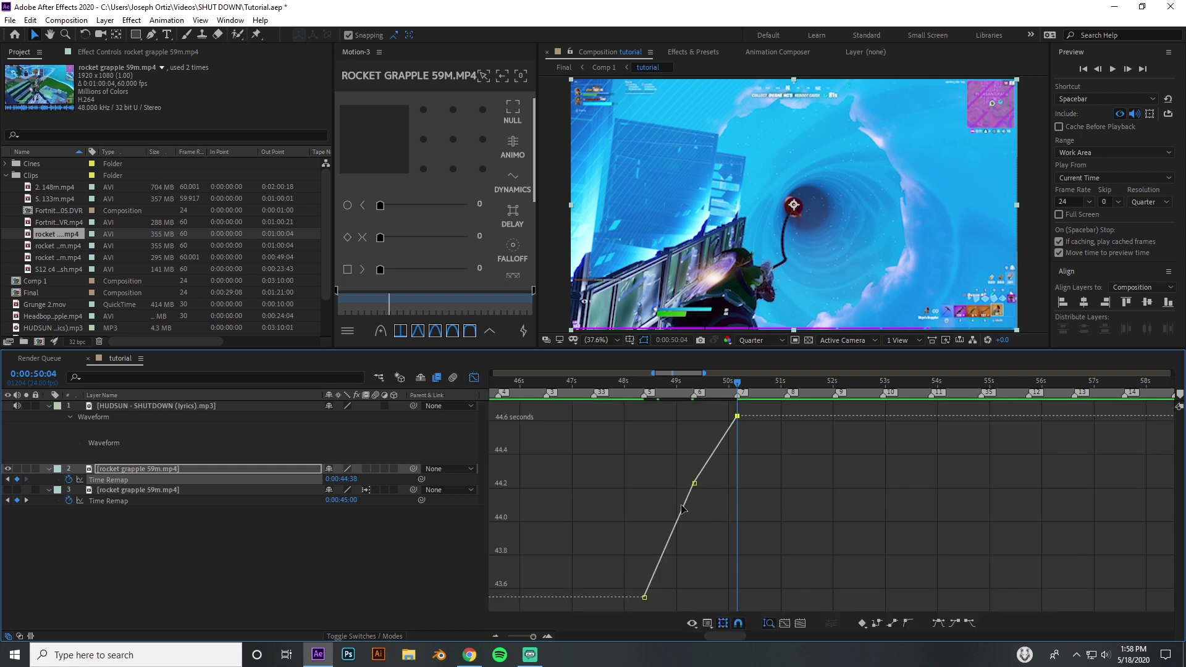
pyautogui.moveTo(671, 396); pyautogui.dragTo(737, 381)
pyautogui.moveTo(737, 419)
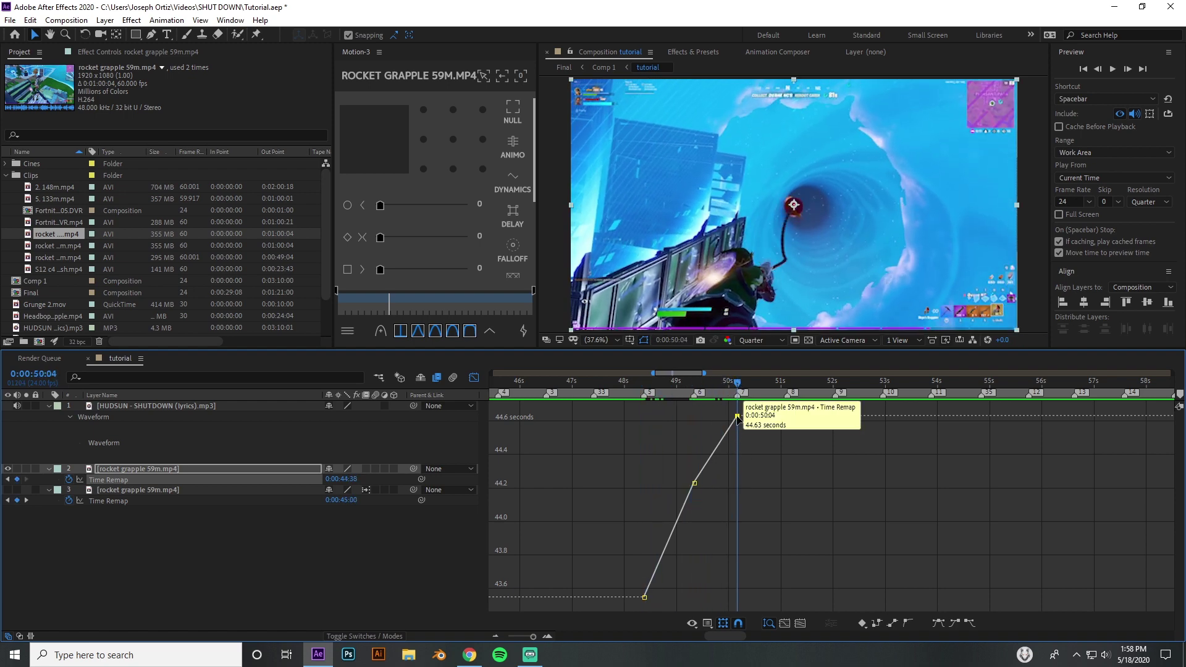
pyautogui.moveTo(737, 418); pyautogui.dragTo(724, 409)
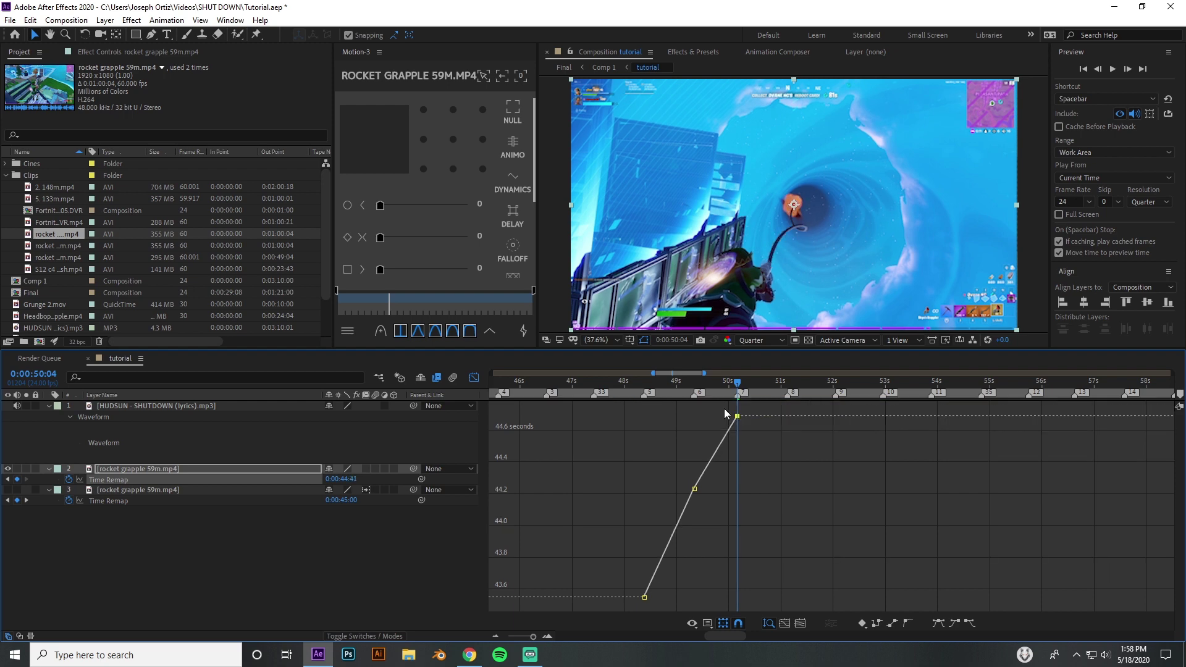
pyautogui.hotkey('shift', 'F3')
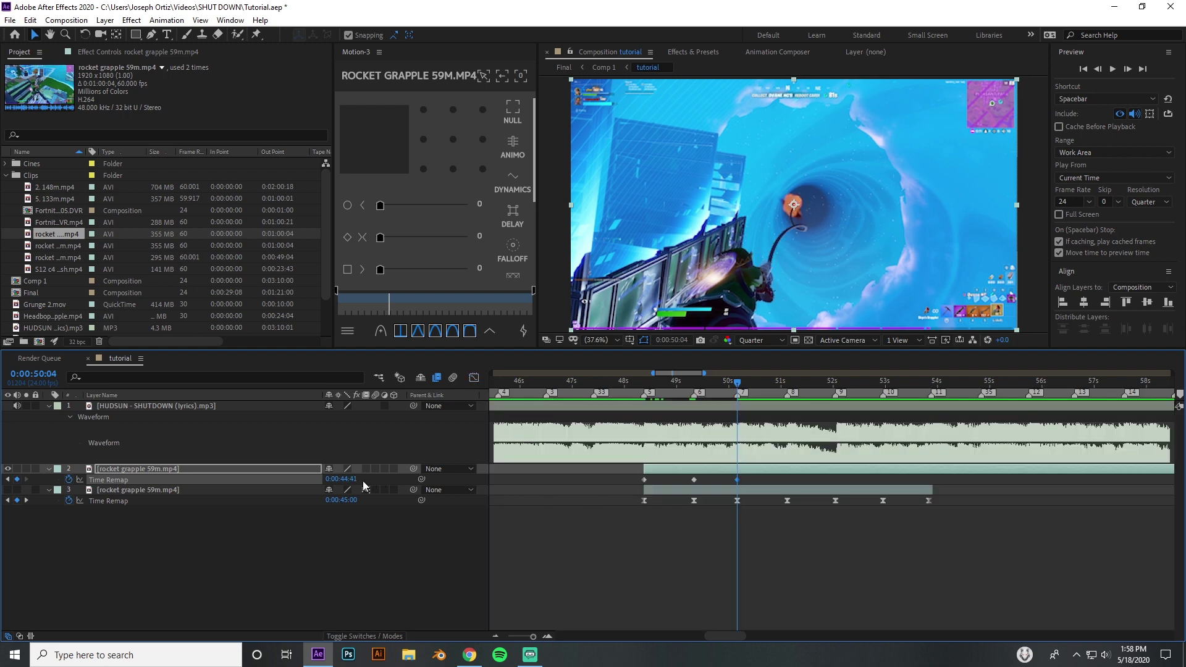
# Set the upper clip's third time remap keyframe to 0:00:44:59, fine-tuning its height in the Graph Editor.
pyautogui.moveTo(358, 480); pyautogui.dragTo(367, 479)
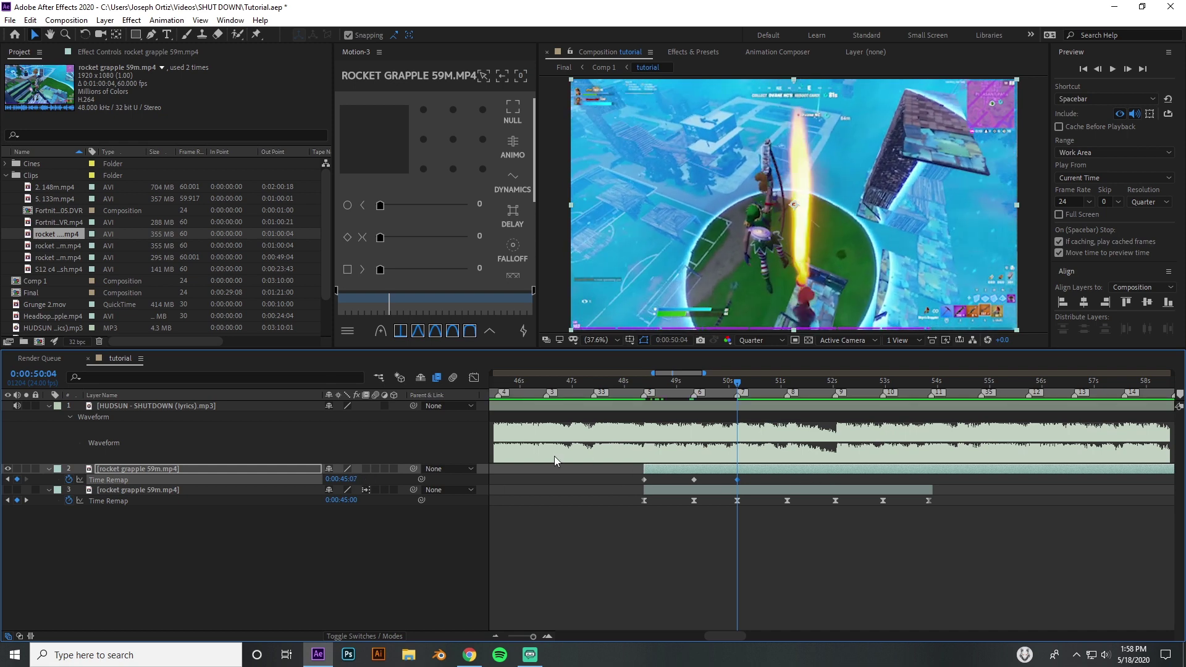
pyautogui.click(474, 377)
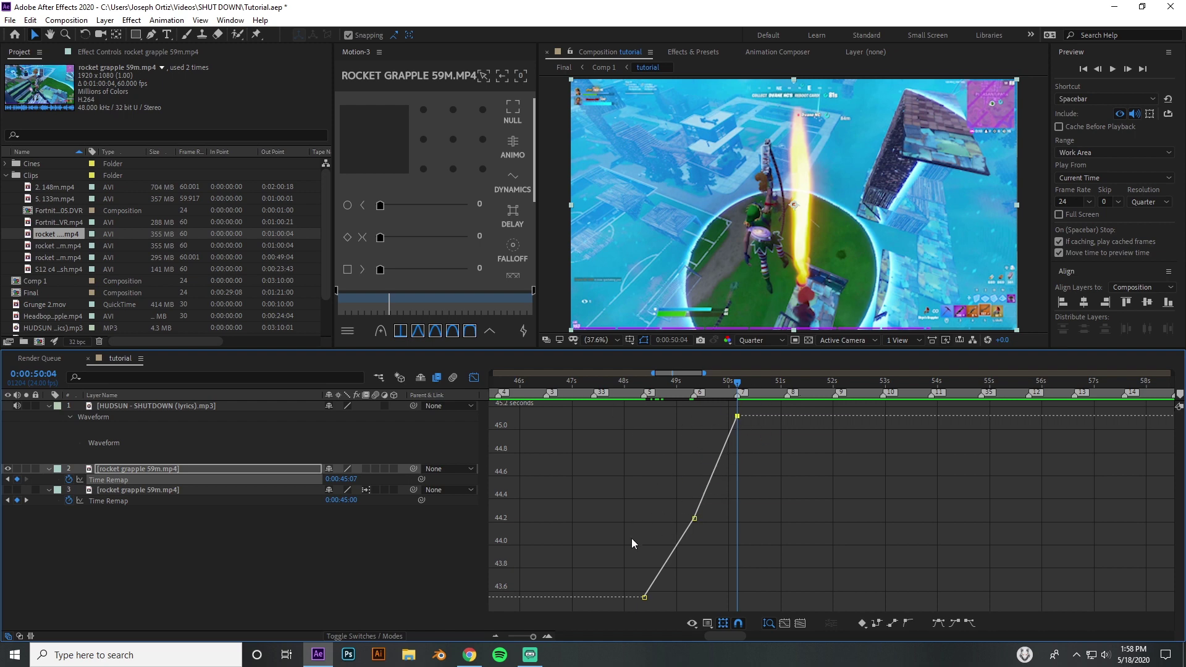
pyautogui.moveTo(737, 416); pyautogui.dragTo(736, 434)
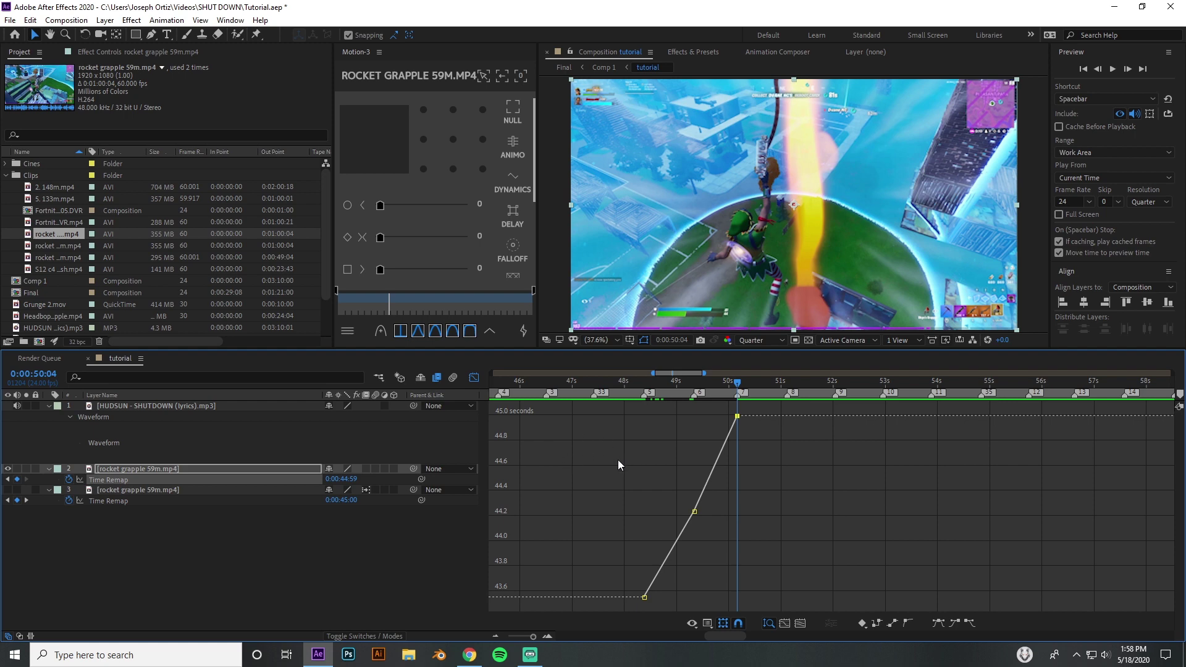
pyautogui.click(474, 378)
# Compare the upper and lower rocket grapple clips at 0:00:50:04 by toggling their visibility, ending with only the upper clip shown.
pyautogui.moveTo(733, 383)
pyautogui.mouseDown()
pyautogui.moveTo(751, 384)
pyautogui.moveTo(735, 392)
pyautogui.moveTo(739, 383)
pyautogui.mouseUp()
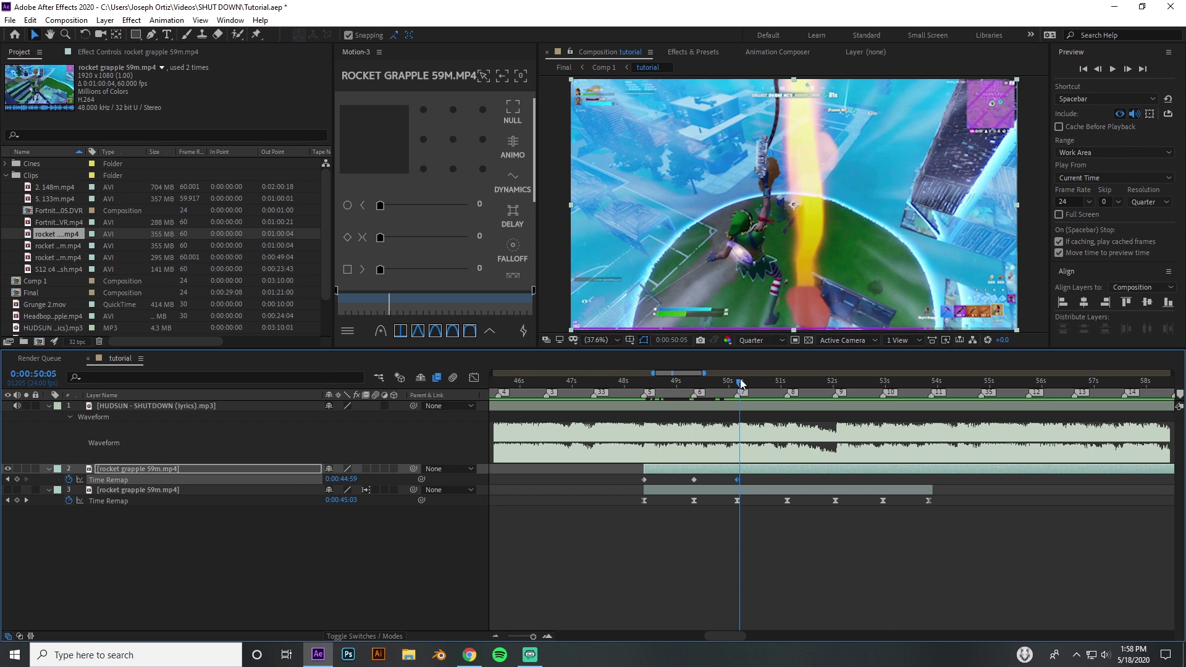
pyautogui.moveTo(740, 383); pyautogui.dragTo(737, 380)
pyautogui.moveTo(737, 390)
pyautogui.mouseDown()
pyautogui.moveTo(700, 396)
pyautogui.moveTo(746, 392)
pyautogui.moveTo(709, 395)
pyautogui.moveTo(736, 393)
pyautogui.mouseUp()
pyautogui.click(8, 469)
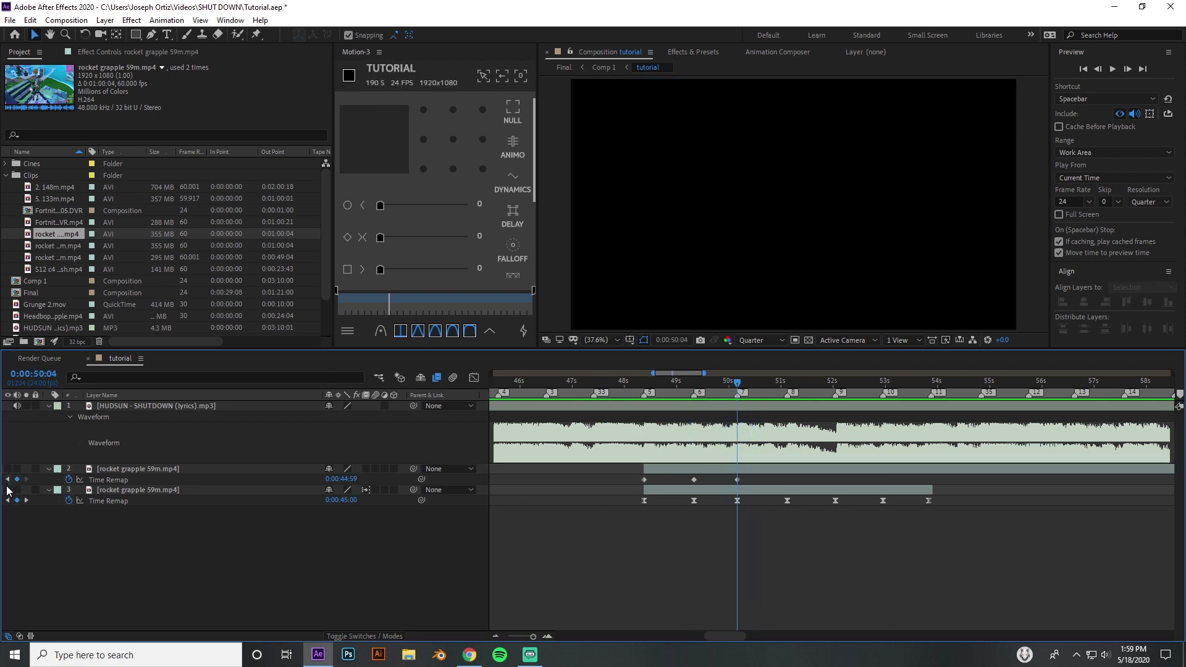
pyautogui.click(7, 490)
pyautogui.click(7, 489)
pyautogui.click(8, 490)
pyautogui.click(8, 489)
pyautogui.click(8, 489)
pyautogui.click(8, 490)
pyautogui.click(7, 469)
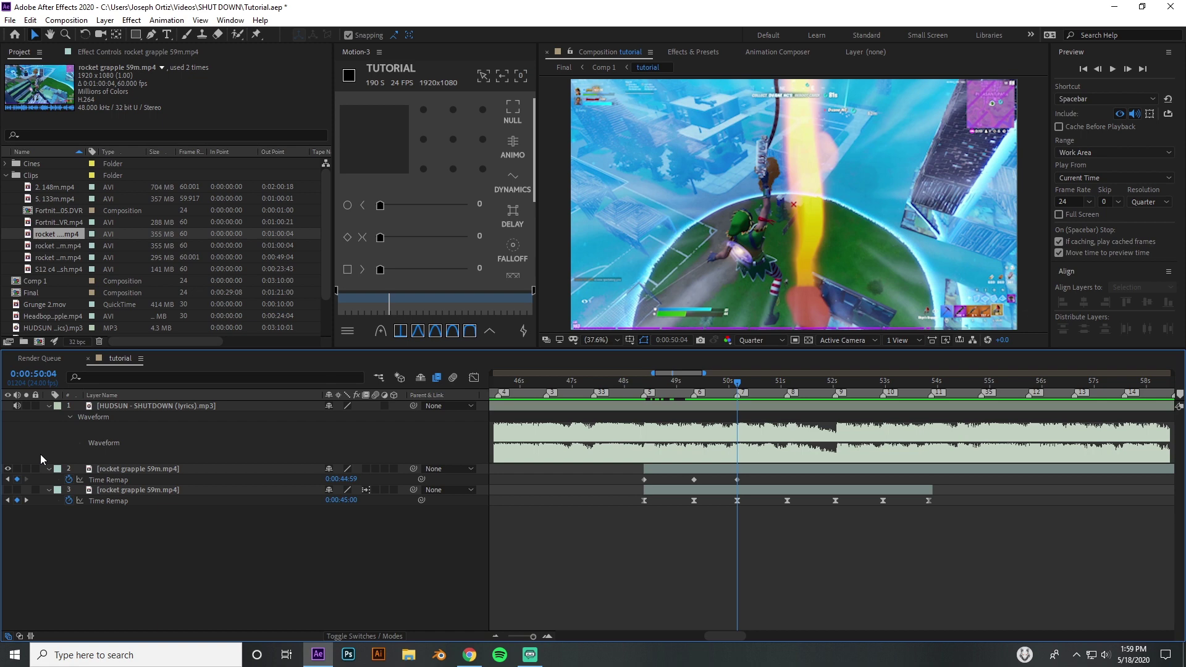
# Add a time remap keyframe of 0:00:45:15 to the upper clip at 0:00:51:03.
pyautogui.click(789, 383)
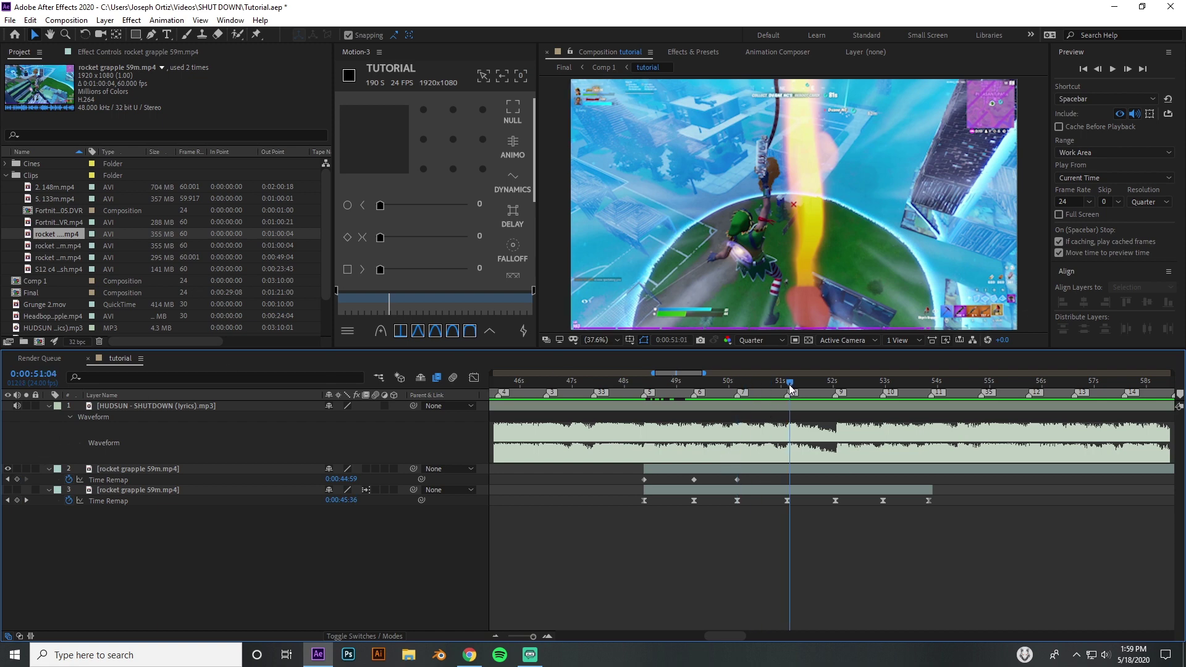
pyautogui.moveTo(788, 384); pyautogui.dragTo(784, 385)
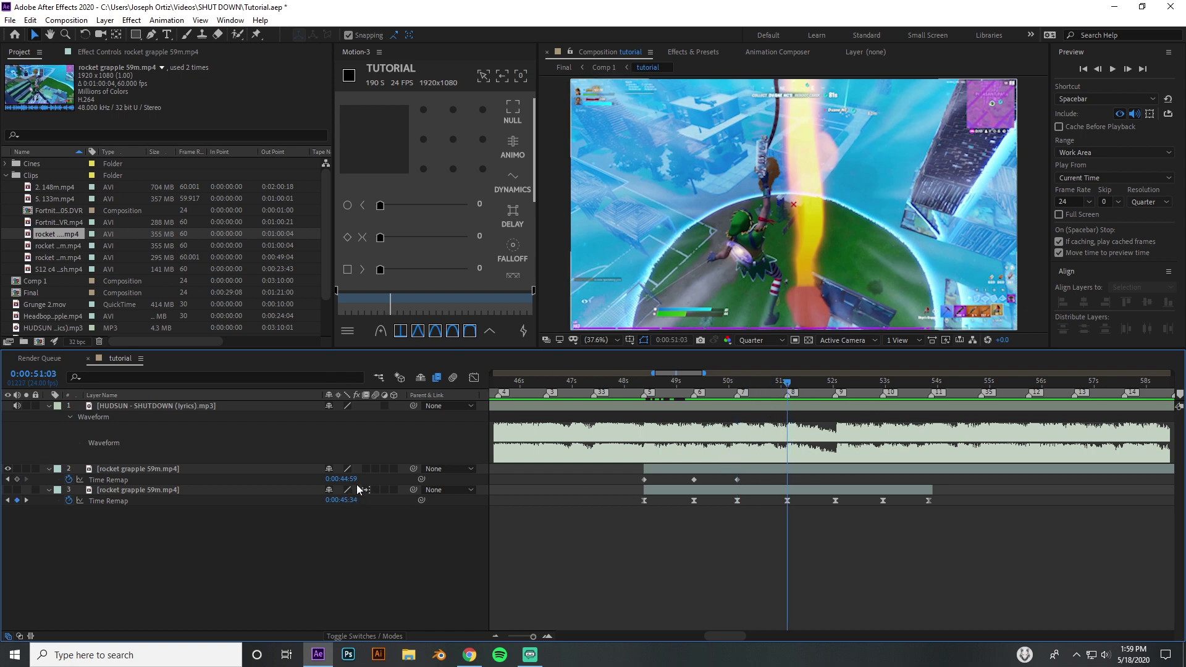
pyautogui.moveTo(346, 480); pyautogui.dragTo(364, 479)
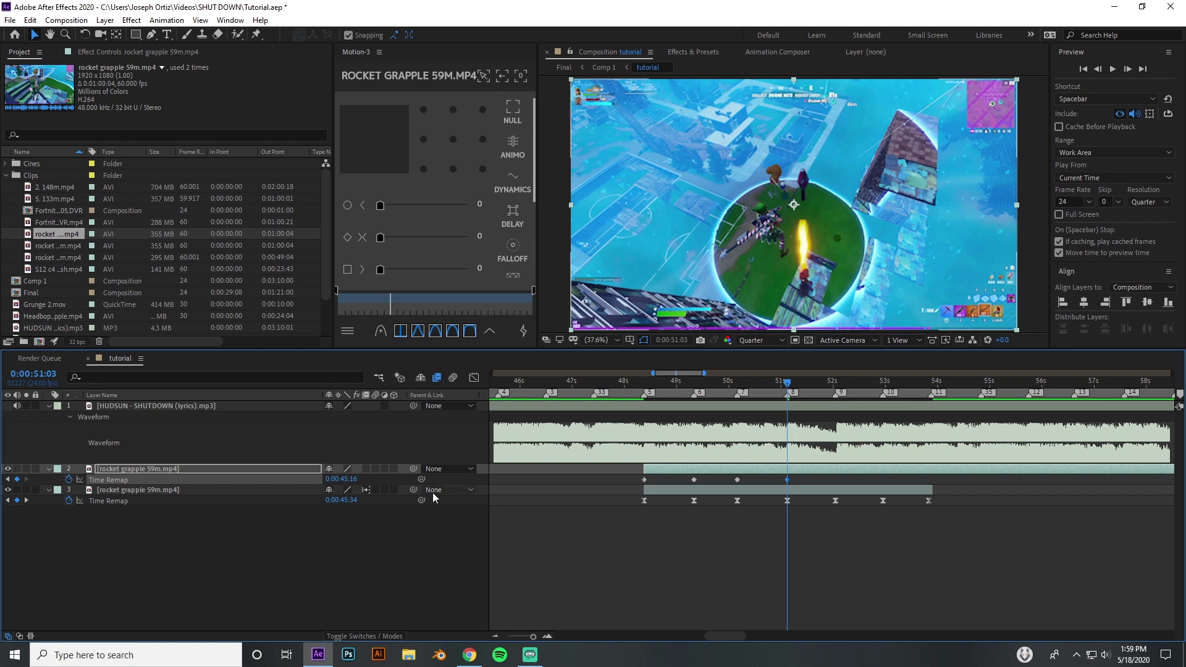
pyautogui.moveTo(353, 479)
pyautogui.mouseDown()
pyautogui.moveTo(362, 484)
pyautogui.moveTo(353, 479)
pyautogui.mouseUp()
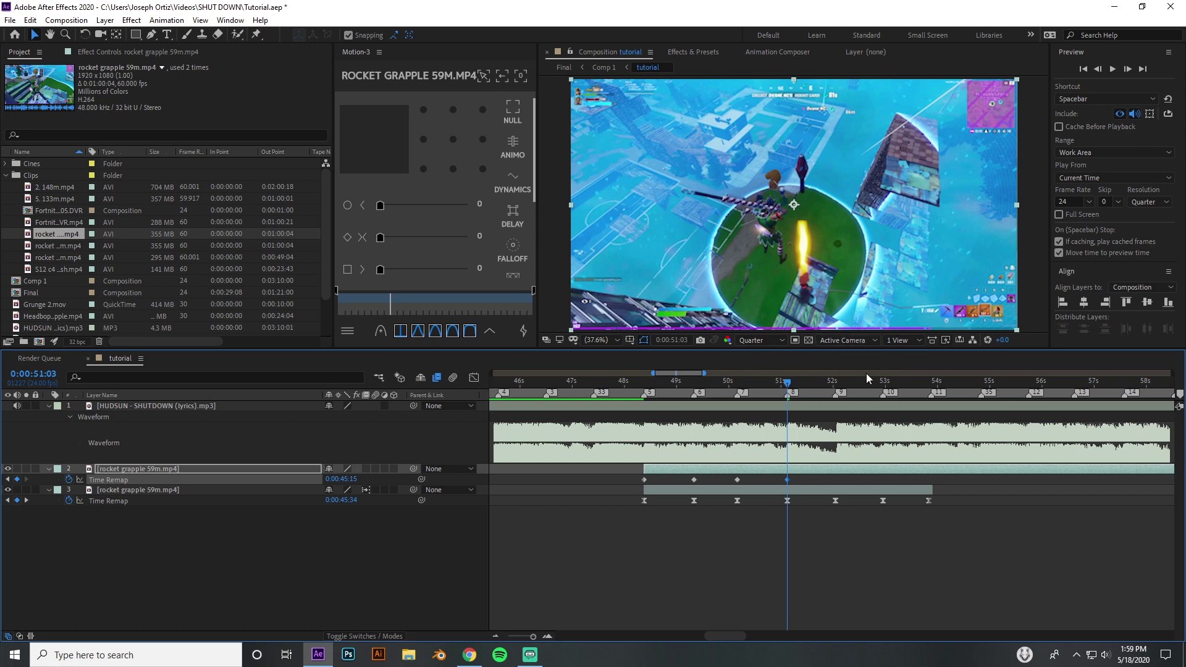
# Compare the two clips' frames at 0:00:52:01, and move the upper clip's fourth time remap keyframe to 0:00:50:16.
pyautogui.moveTo(786, 383); pyautogui.dragTo(832, 365)
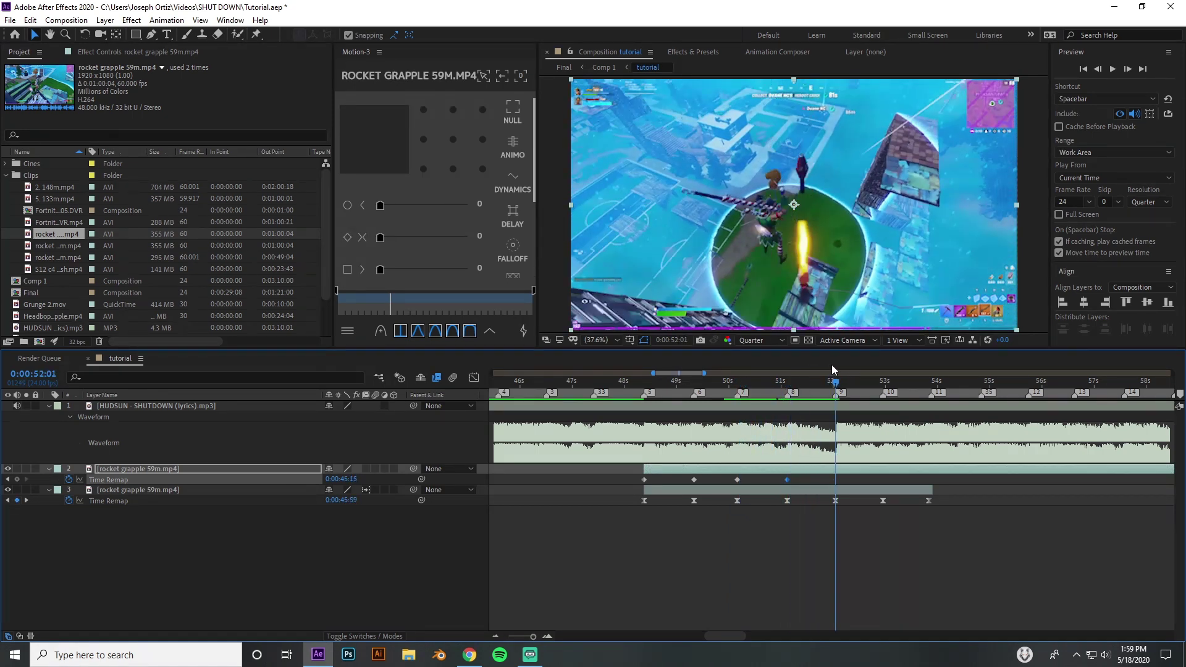
pyautogui.click(8, 469)
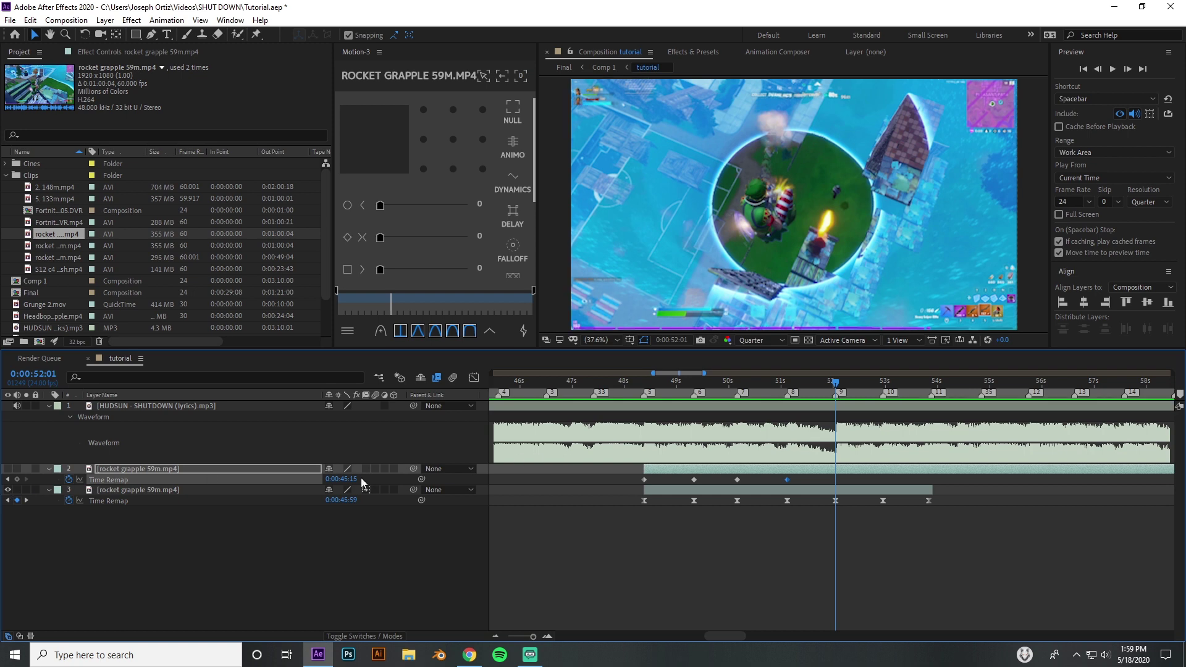
pyautogui.click(8, 469)
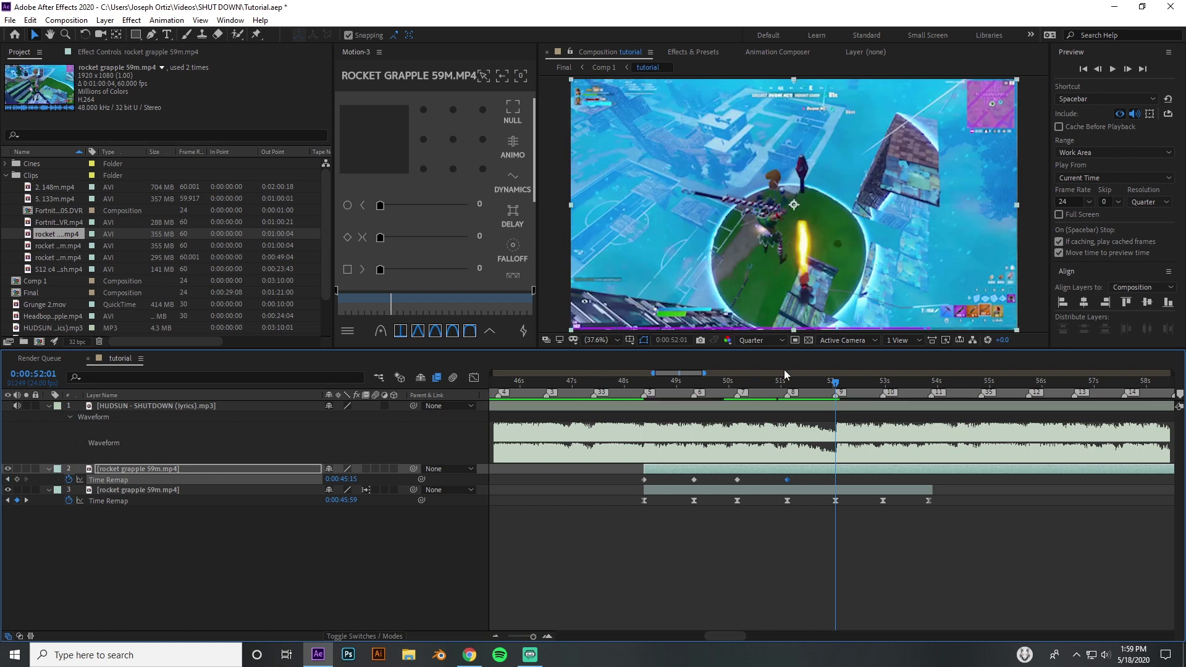
pyautogui.moveTo(727, 393); pyautogui.dragTo(787, 379)
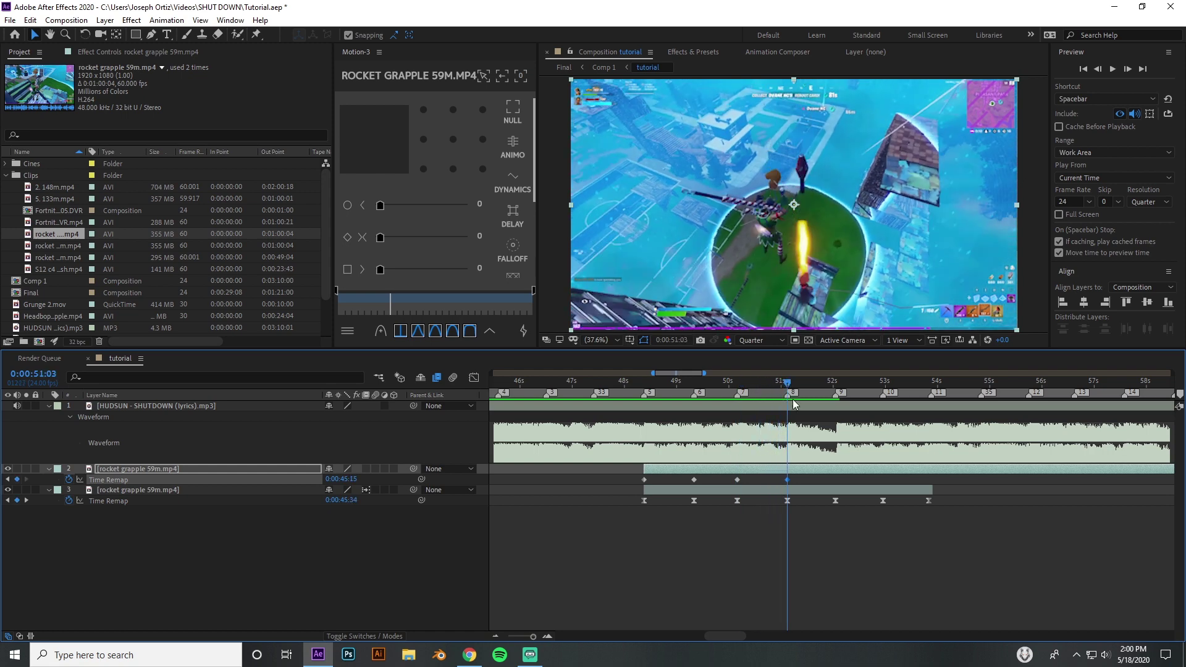
pyautogui.click(798, 488)
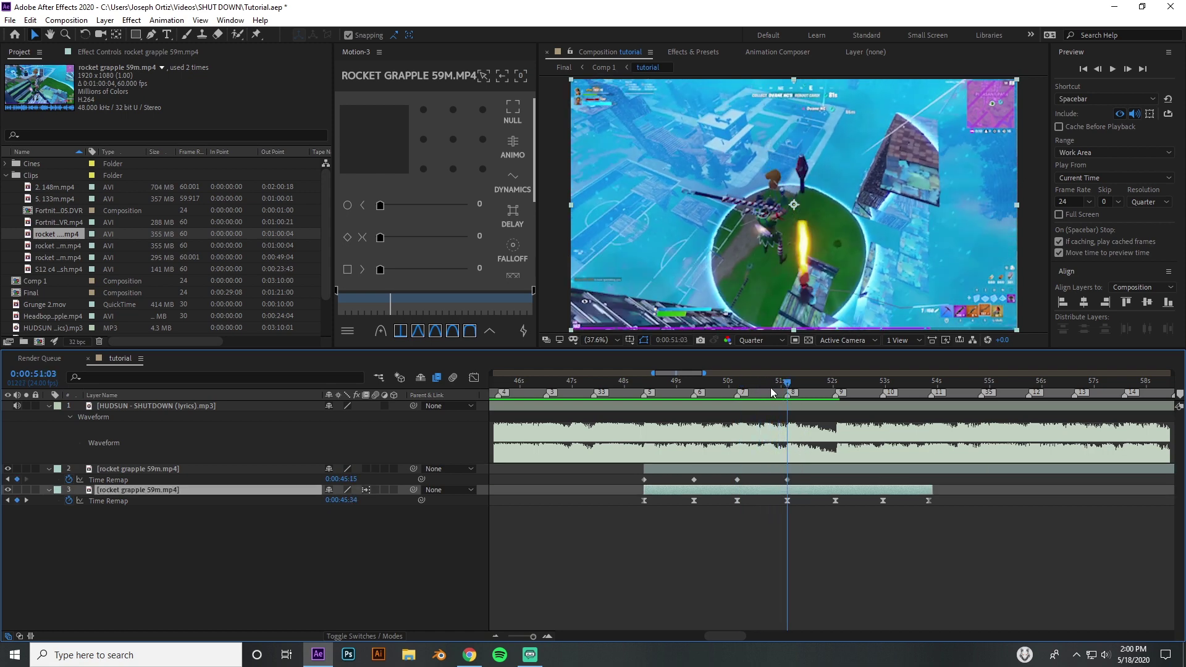
pyautogui.moveTo(770, 387)
pyautogui.mouseDown()
pyautogui.moveTo(754, 384)
pyautogui.moveTo(788, 385)
pyautogui.moveTo(765, 385)
pyautogui.mouseUp()
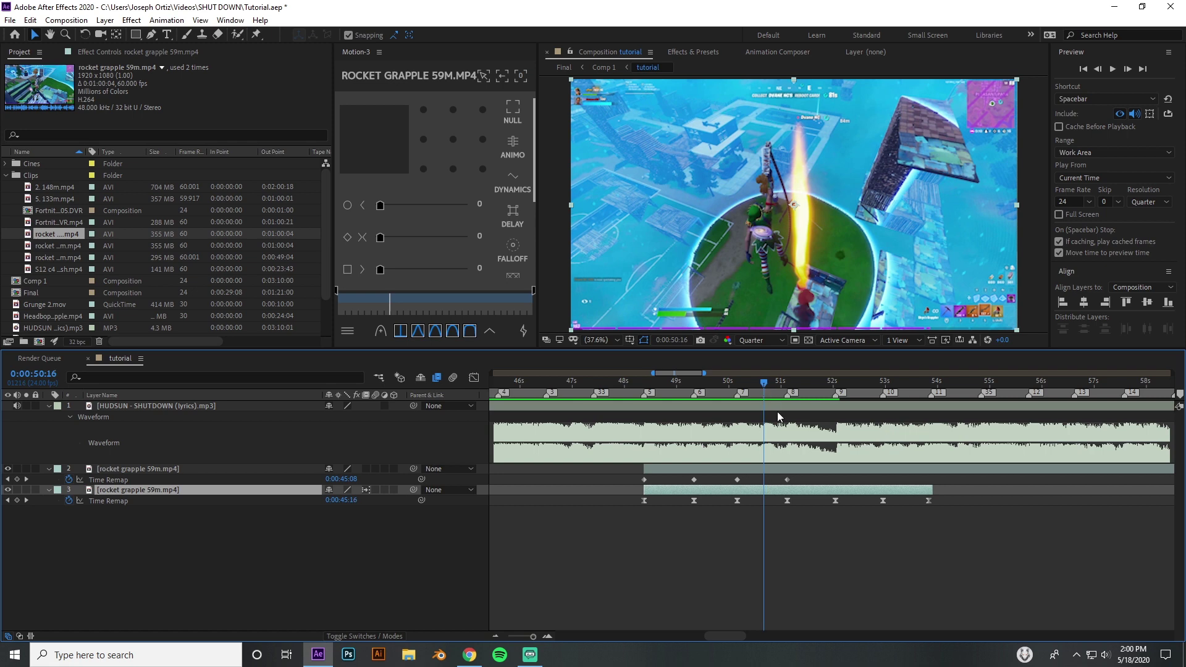
pyautogui.moveTo(787, 480); pyautogui.dragTo(763, 481)
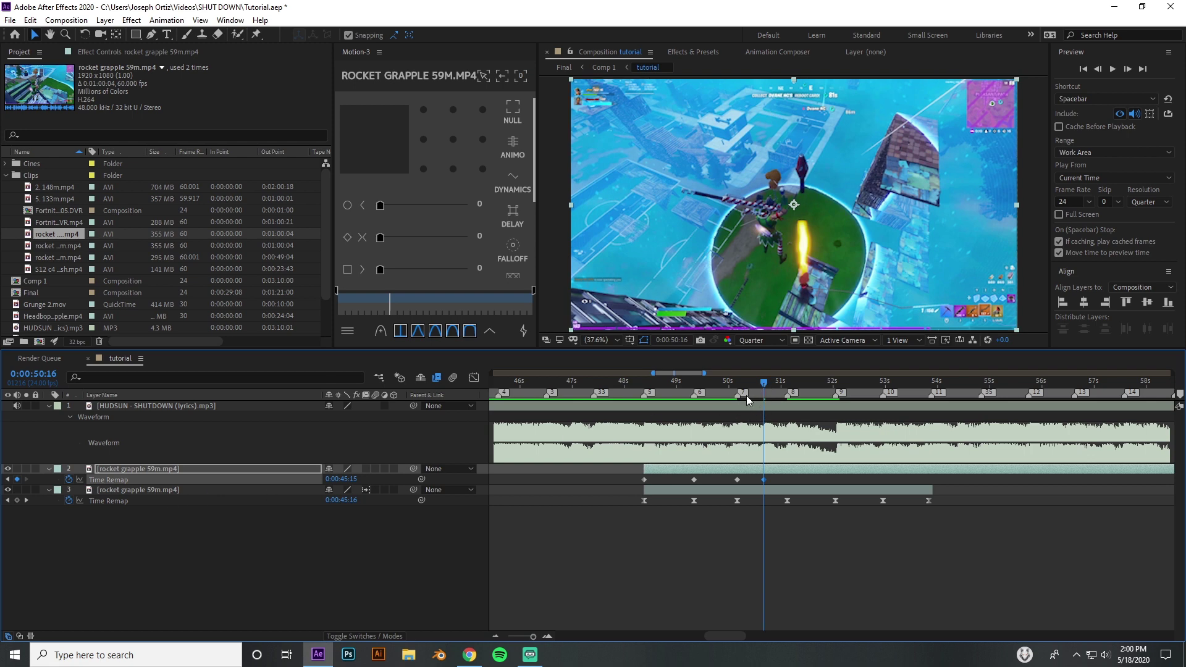
# Add a time remap keyframe of 0:00:45:36 to the upper clip at 0:00:51:03 and delete the one at 0:00:50:16.
pyautogui.moveTo(764, 383); pyautogui.dragTo(788, 380)
pyautogui.moveTo(341, 479); pyautogui.dragTo(347, 468)
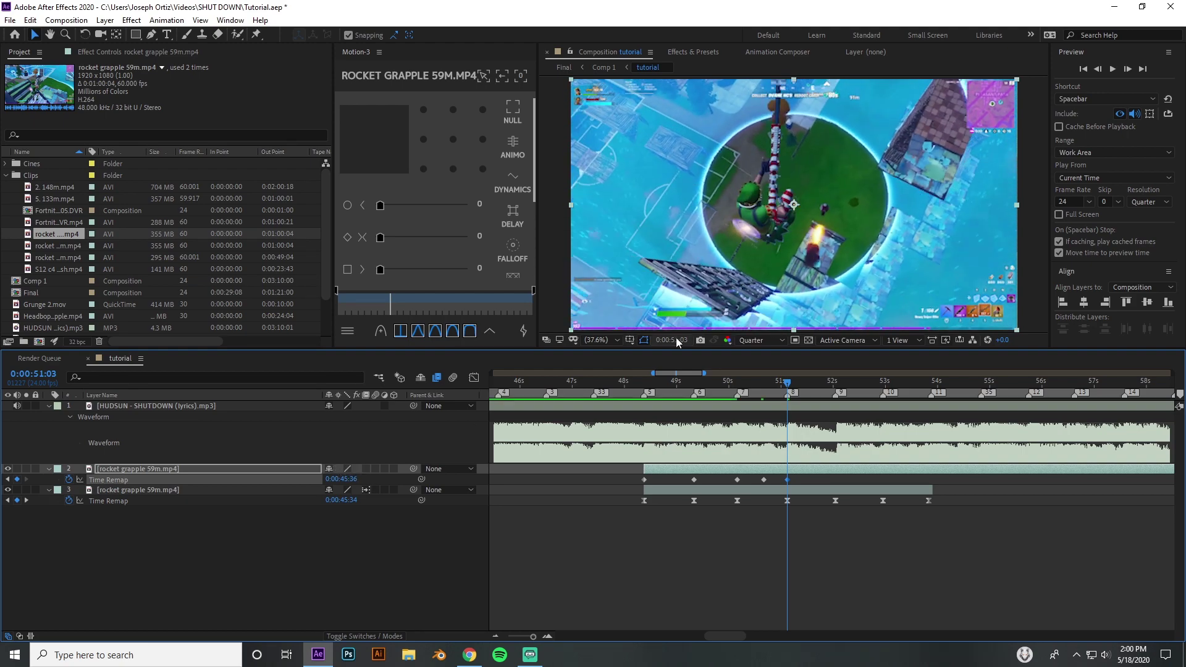
pyautogui.moveTo(750, 383)
pyautogui.mouseDown()
pyautogui.moveTo(739, 380)
pyautogui.moveTo(795, 381)
pyautogui.moveTo(764, 385)
pyautogui.mouseUp()
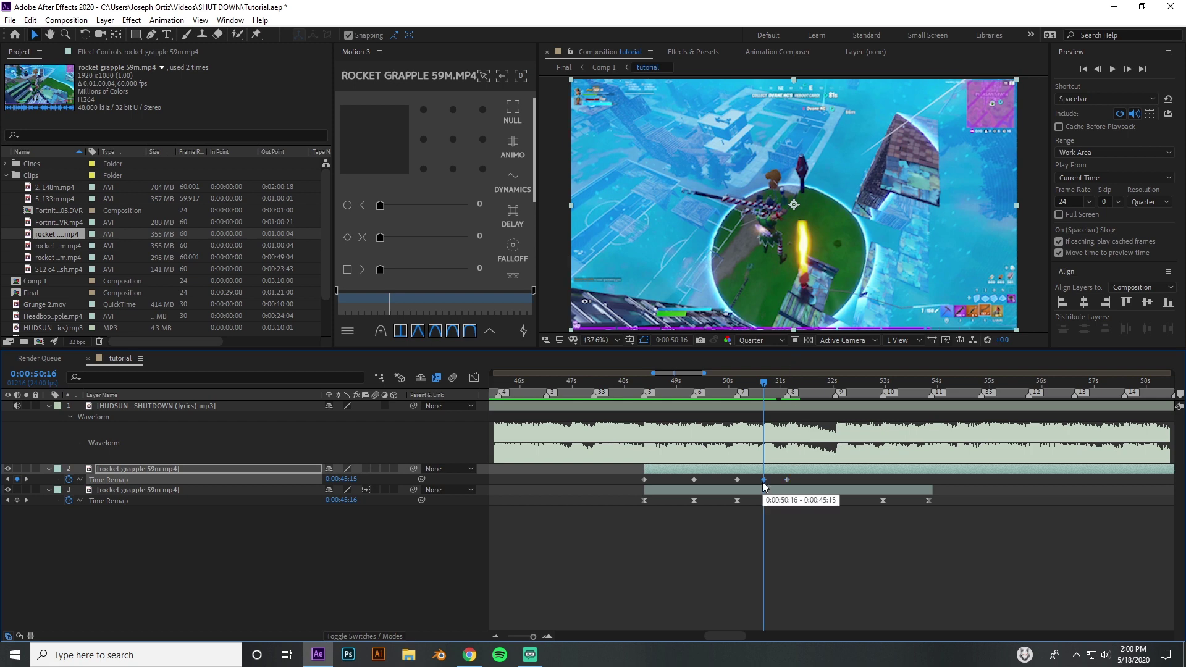
pyautogui.press('Delete')
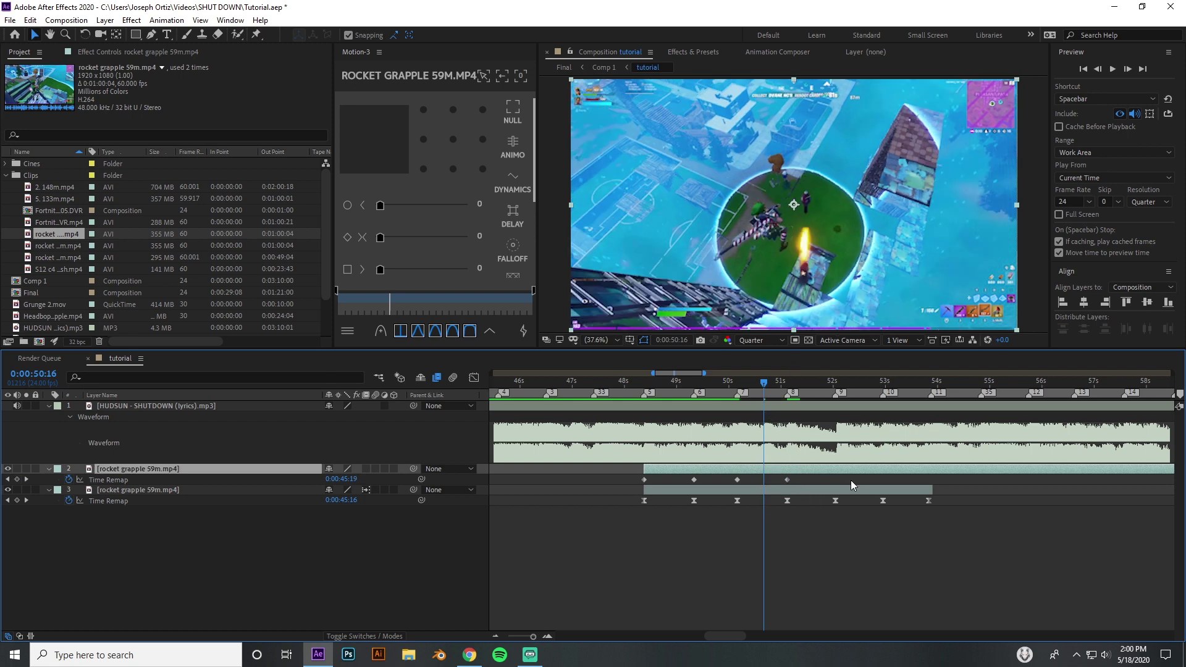
pyautogui.moveTo(762, 385); pyautogui.dragTo(800, 393)
pyautogui.moveTo(768, 390)
pyautogui.mouseDown()
pyautogui.moveTo(792, 390)
pyautogui.moveTo(764, 395)
pyautogui.mouseUp()
pyautogui.click(768, 388)
pyautogui.moveTo(769, 388); pyautogui.dragTo(763, 397)
pyautogui.moveTo(735, 388); pyautogui.dragTo(788, 390)
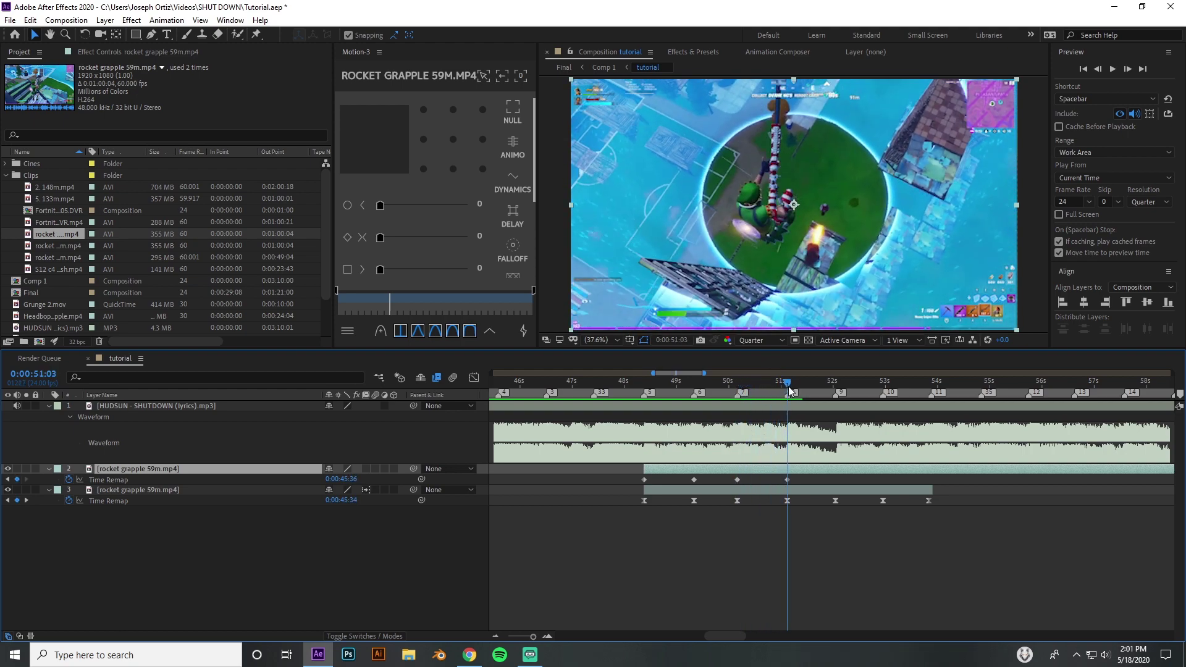
# Add time remap keyframes to the upper clip: 0:00:45:59 at 0:00:52:01 and 0:00:47:36 at 0:00:52:23.
pyautogui.moveTo(789, 389); pyautogui.dragTo(838, 391)
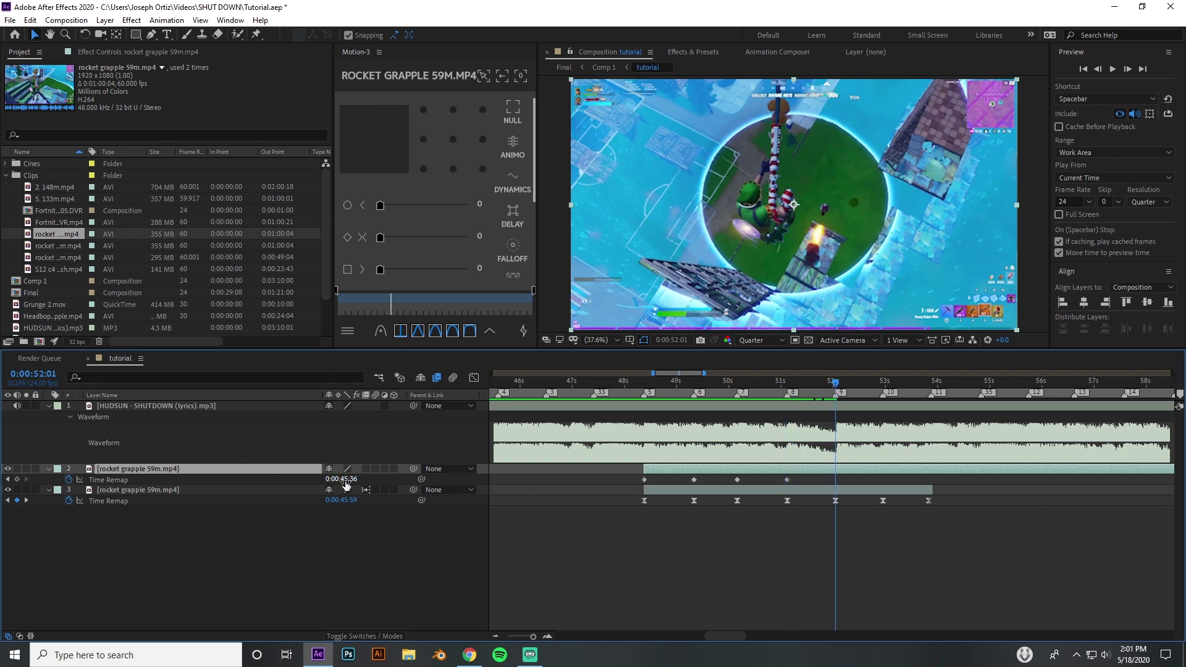
pyautogui.moveTo(343, 479); pyautogui.dragTo(363, 479)
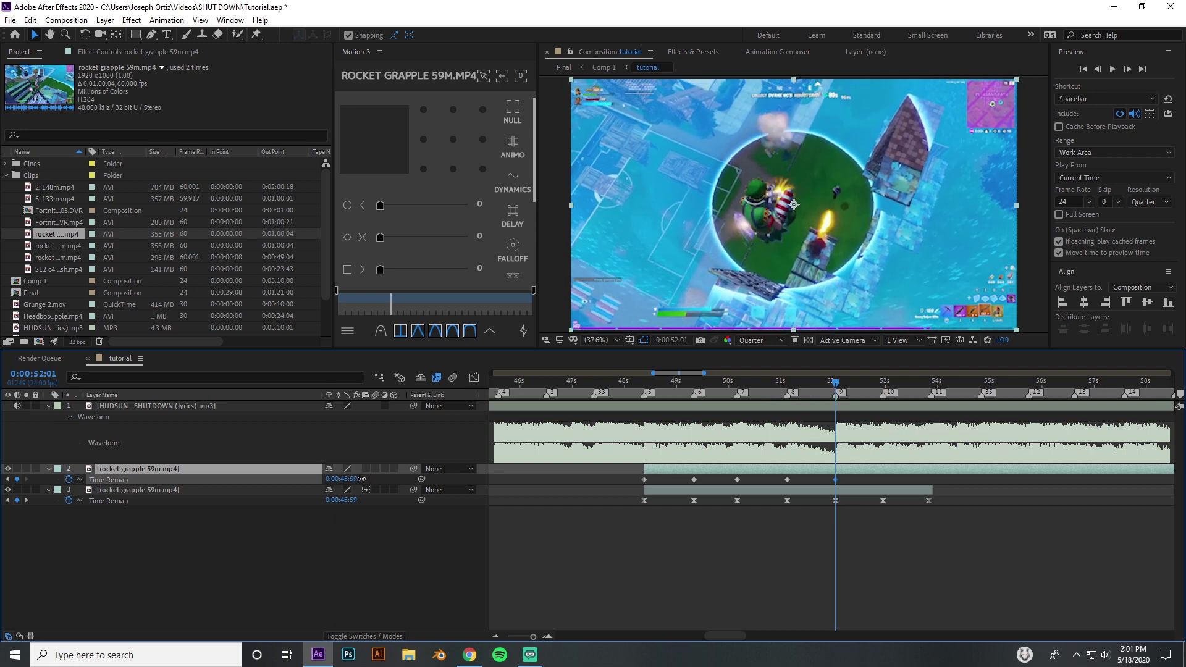
pyautogui.press('space')
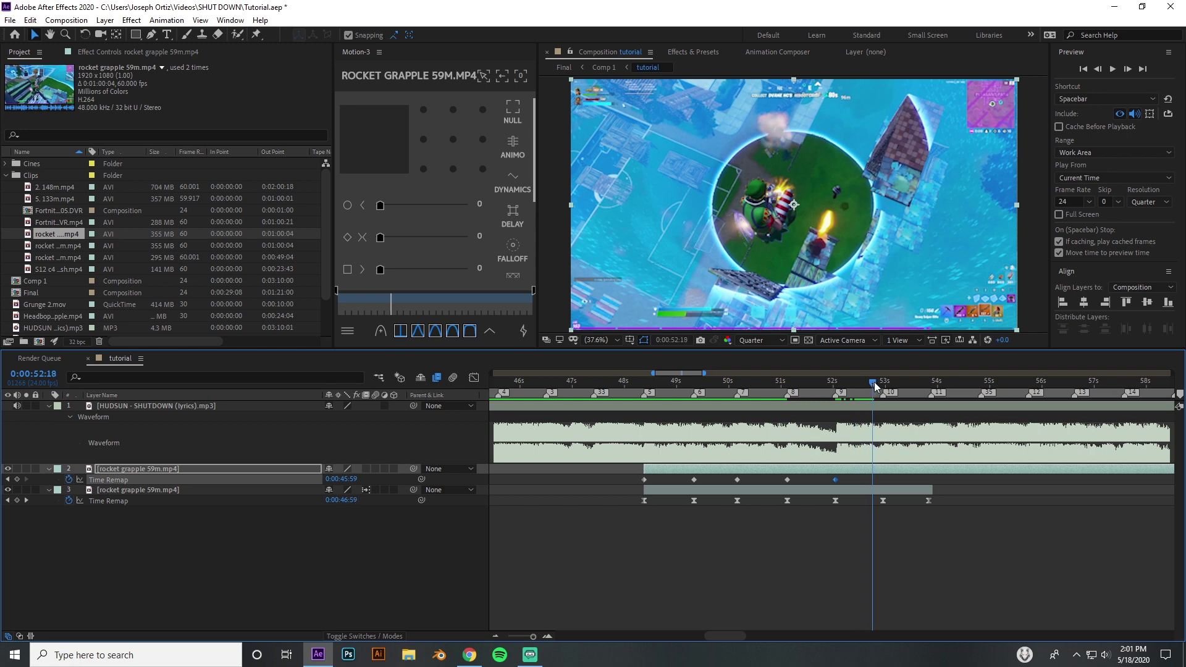
pyautogui.moveTo(344, 479); pyautogui.dragTo(401, 473)
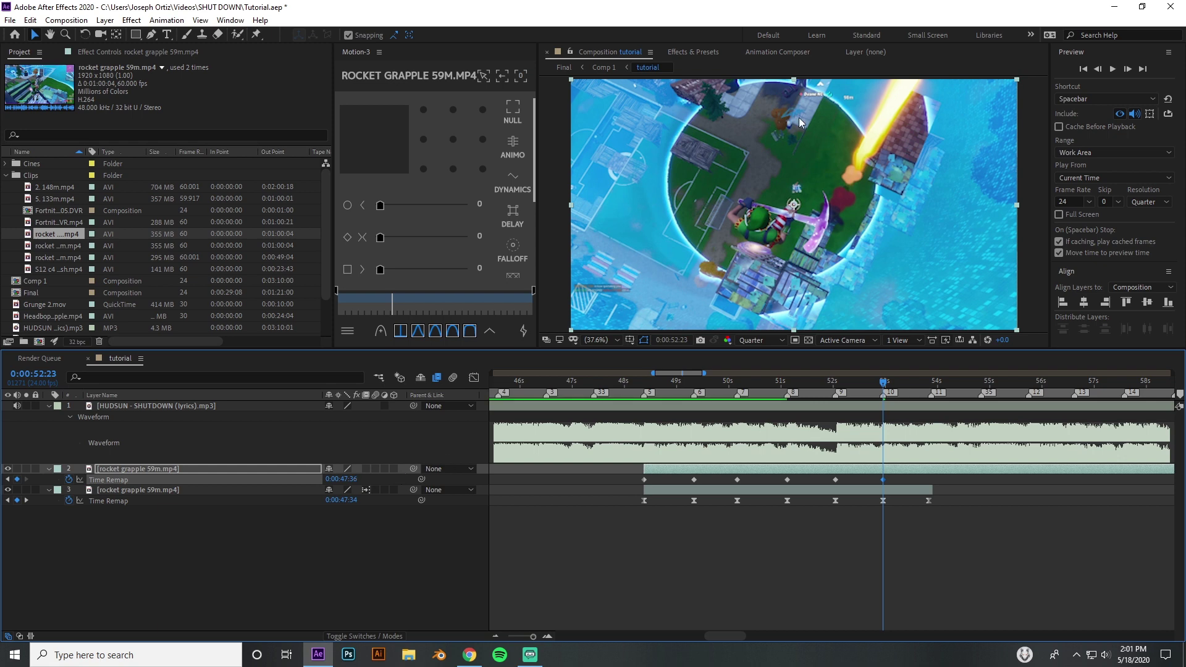
# Add a time remap keyframe of 0:00:48:47 to the upper clip at 0:00:53:21 and preview the timing.
pyautogui.press('space')
pyautogui.press('space')
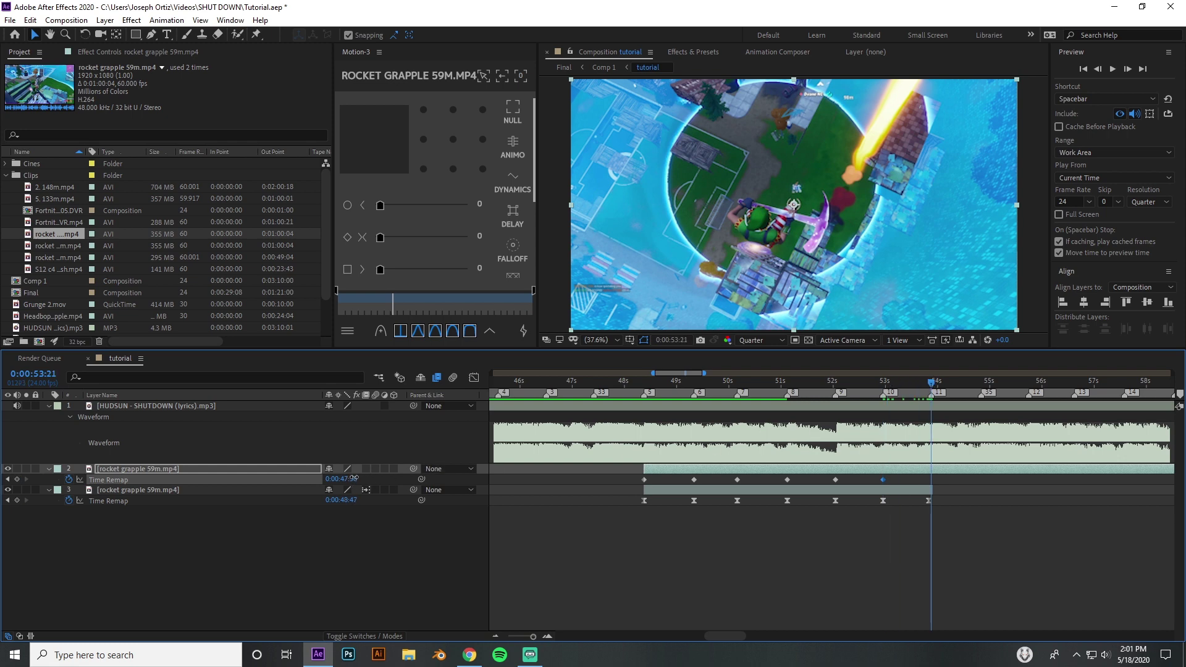
pyautogui.moveTo(353, 478); pyautogui.dragTo(387, 469)
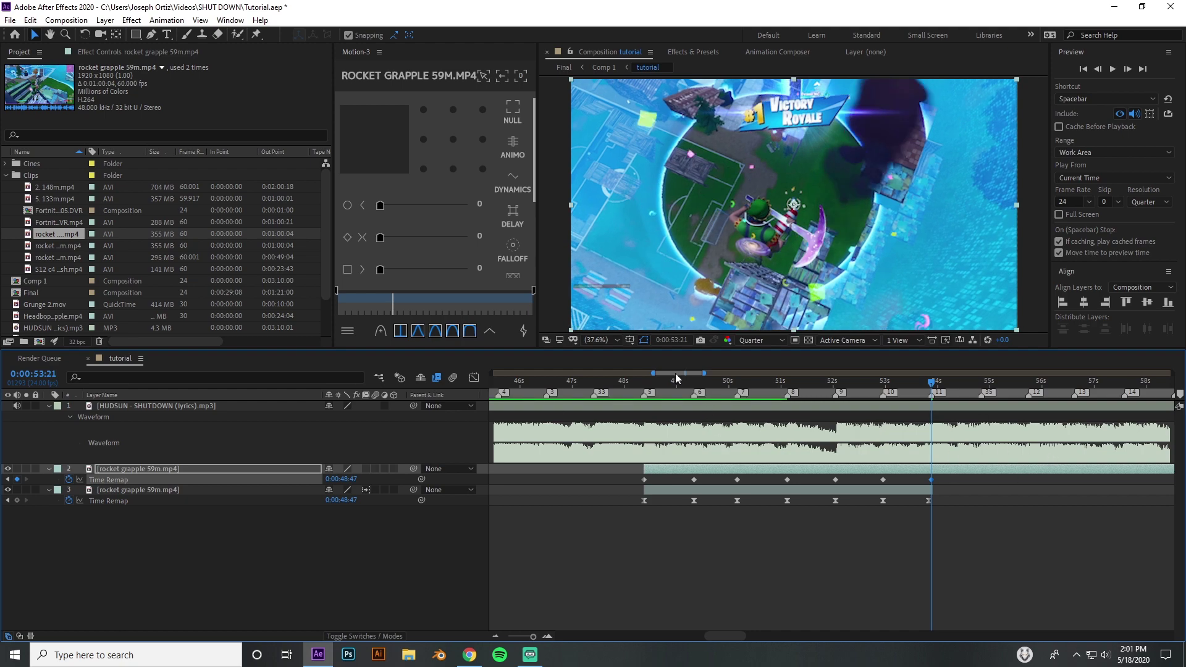
pyautogui.press('space')
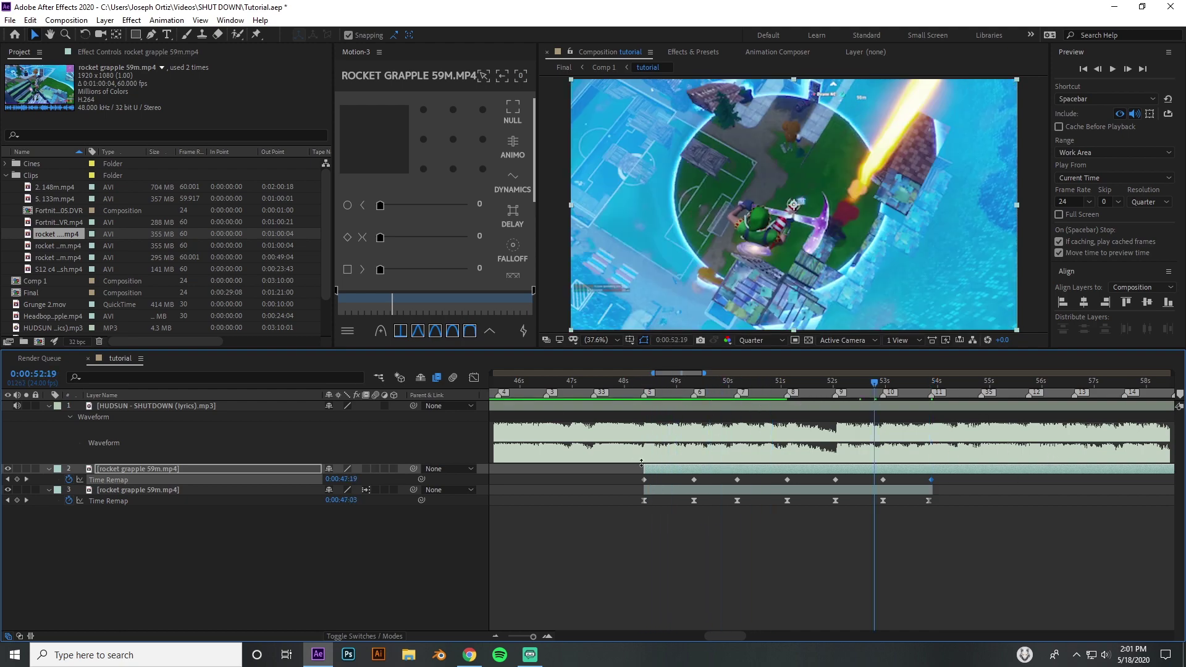
# Apply Easy Ease to all of the upper clip's time remap keyframes and show their curve in the Graph Editor.
pyautogui.moveTo(635, 476); pyautogui.dragTo(966, 484)
pyautogui.rightClick(694, 479)
pyautogui.moveTo(748, 632)
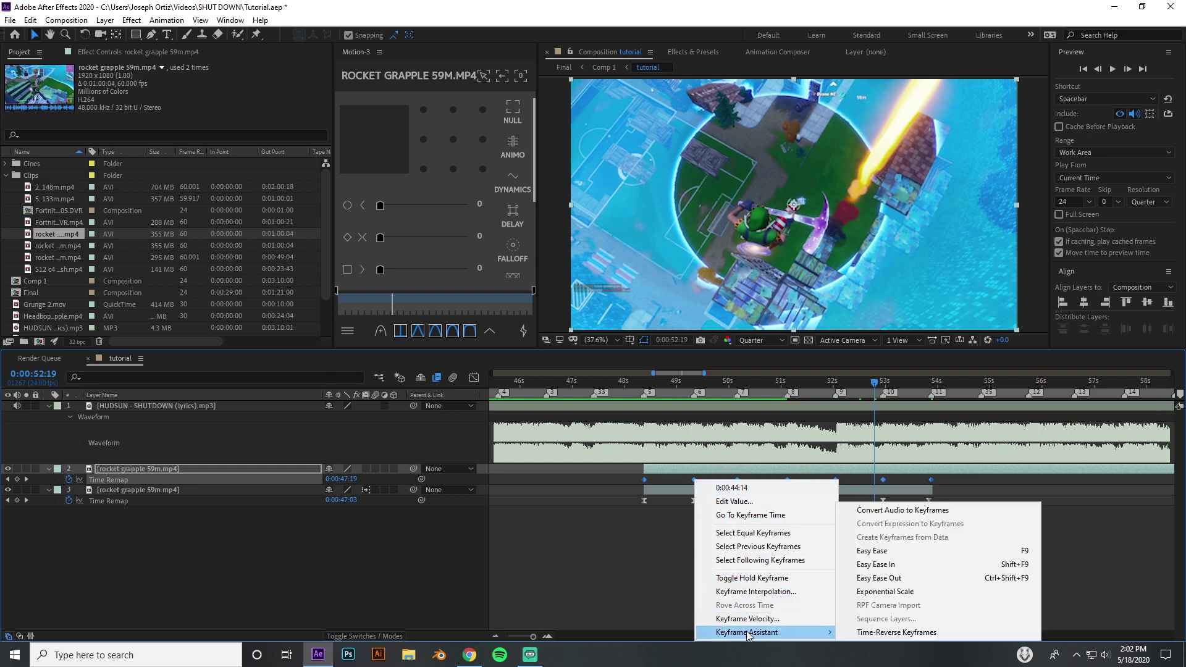
pyautogui.click(890, 550)
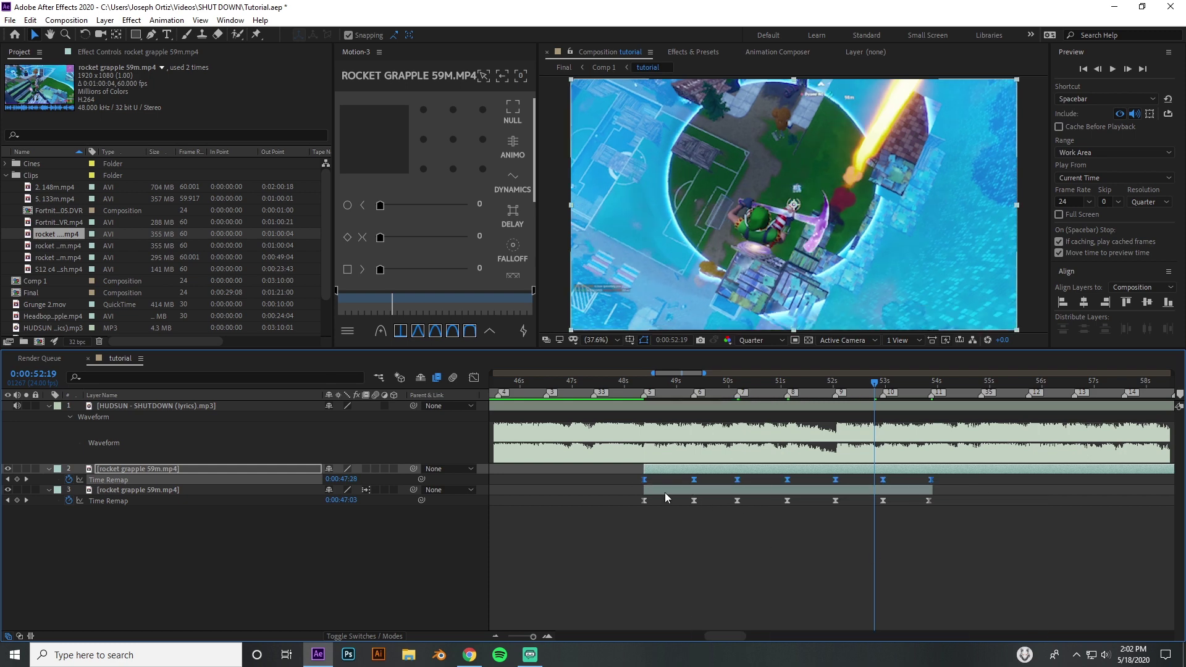
pyautogui.click(474, 377)
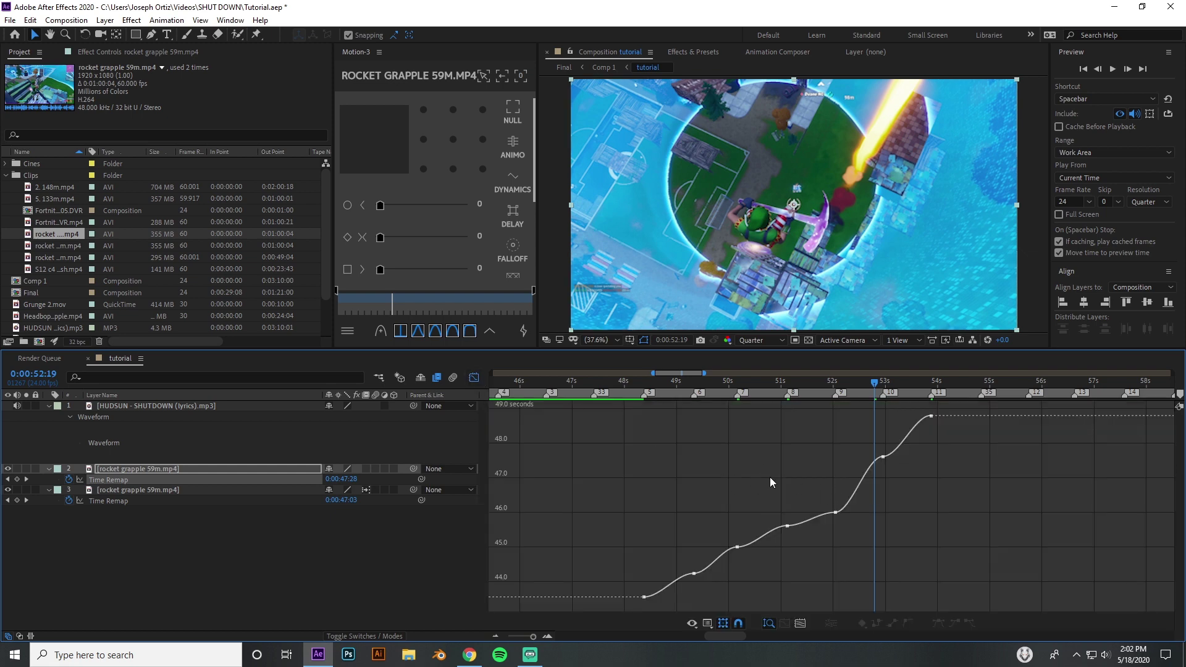
# Examine the eased time remap curve against the footage, focusing on the section between the first two keyframes.
pyautogui.moveTo(673, 382); pyautogui.dragTo(789, 526)
pyautogui.click(800, 551)
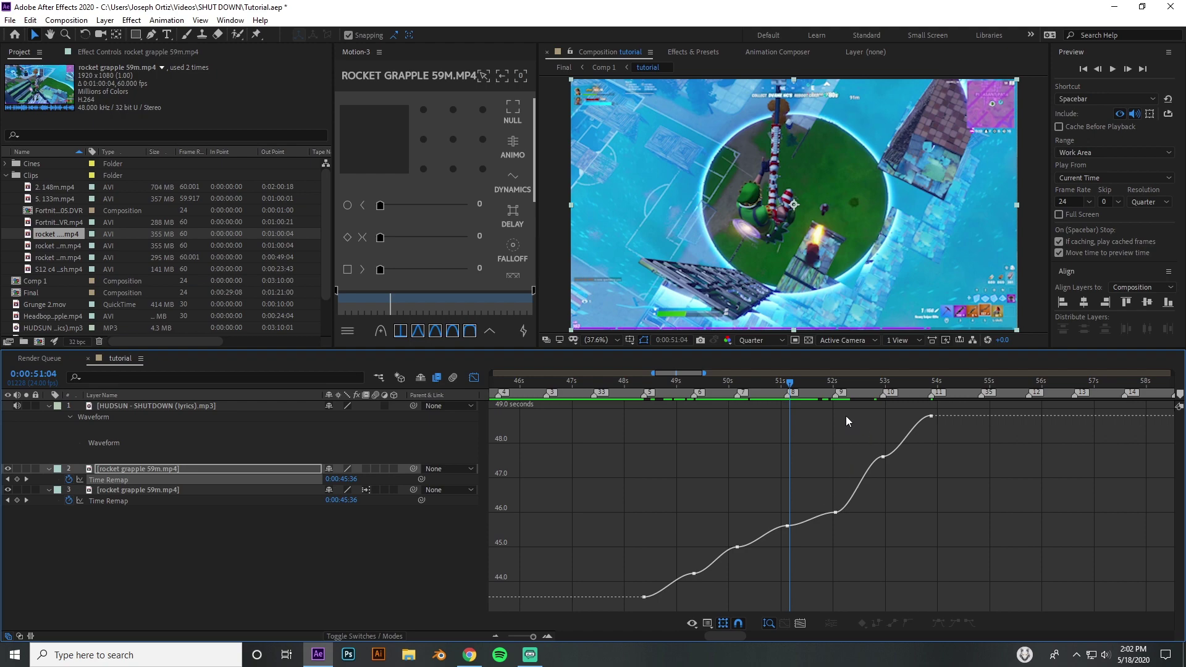
pyautogui.moveTo(836, 383); pyautogui.dragTo(657, 431)
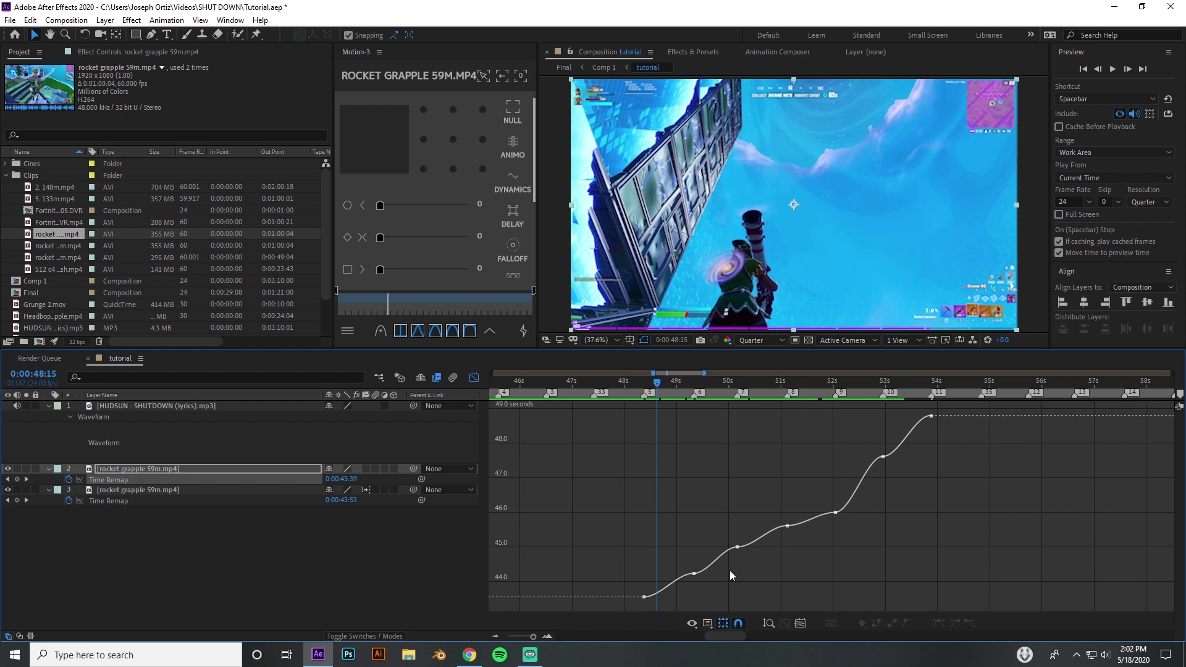
pyautogui.scroll(-2, 729, 572)
pyautogui.scroll(4, 732, 573)
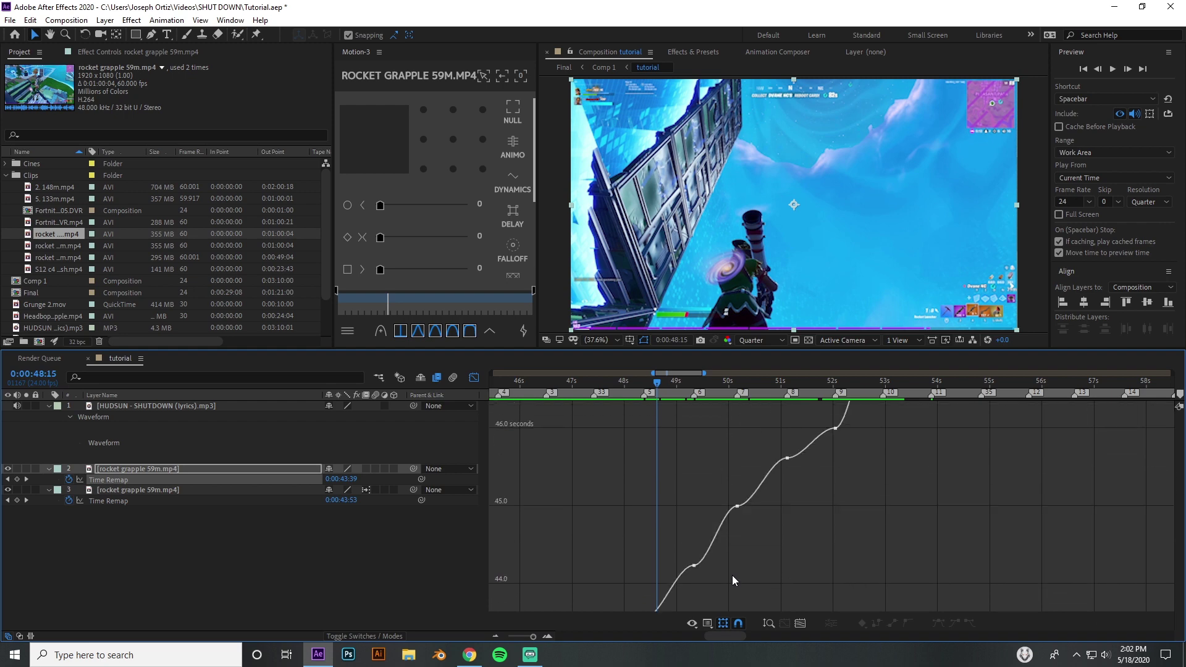
pyautogui.scroll(3, 697, 559)
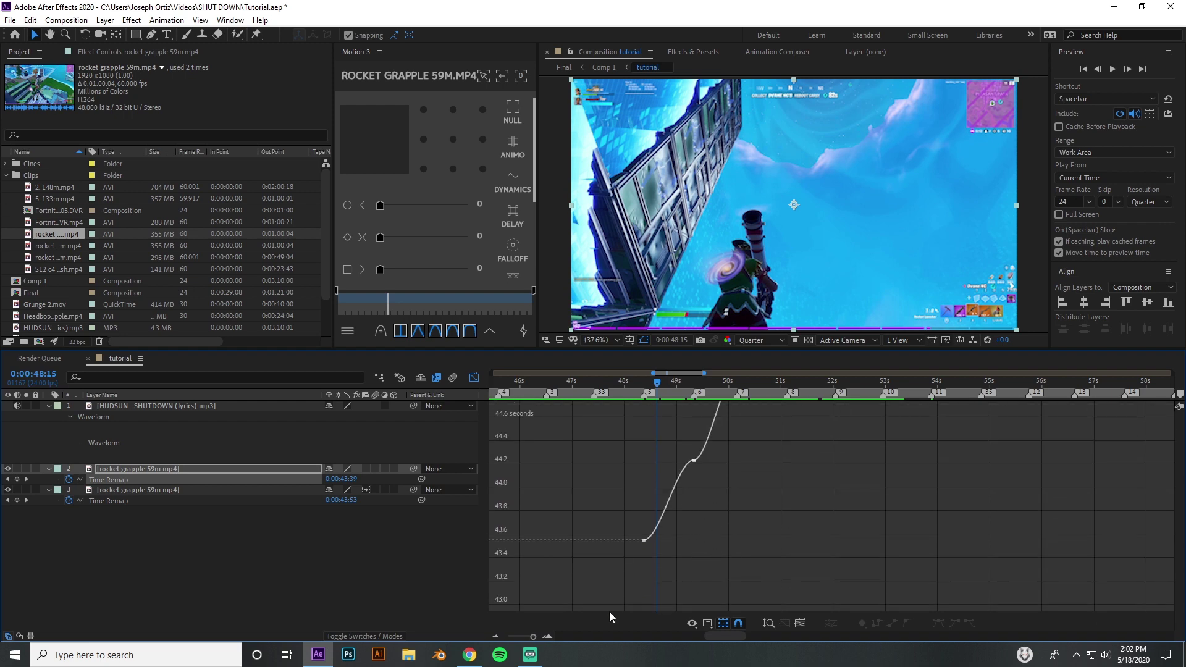
pyautogui.click(547, 637)
pyautogui.click(547, 636)
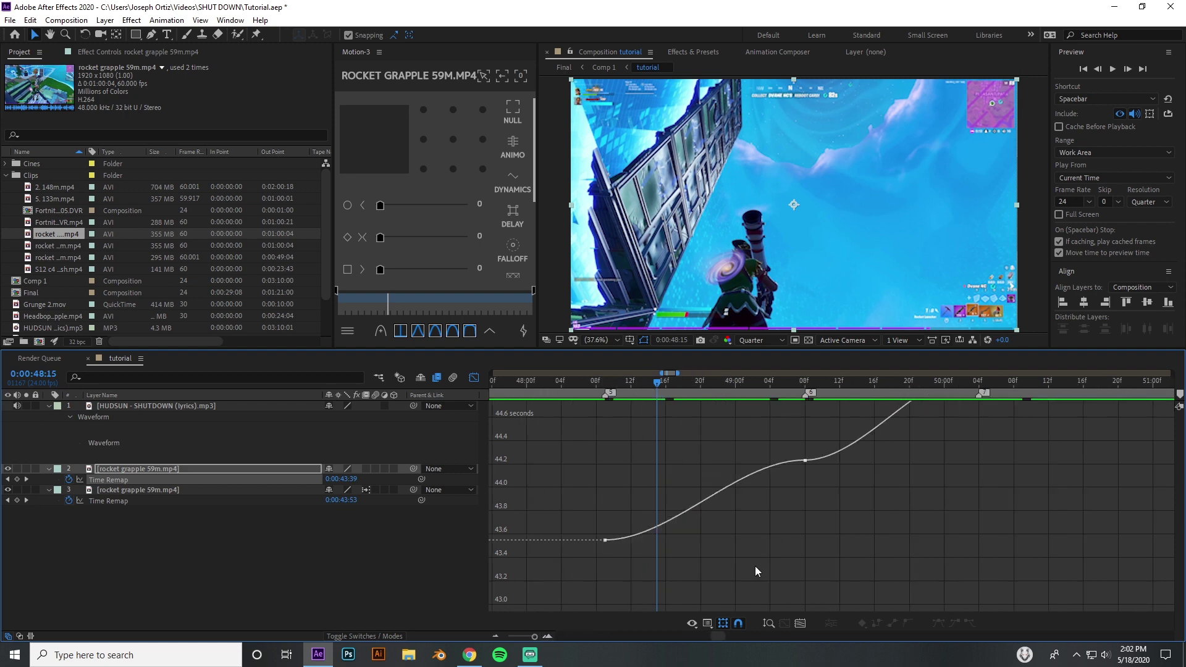
pyautogui.scroll(2, 753, 562)
pyautogui.scroll(4, 751, 562)
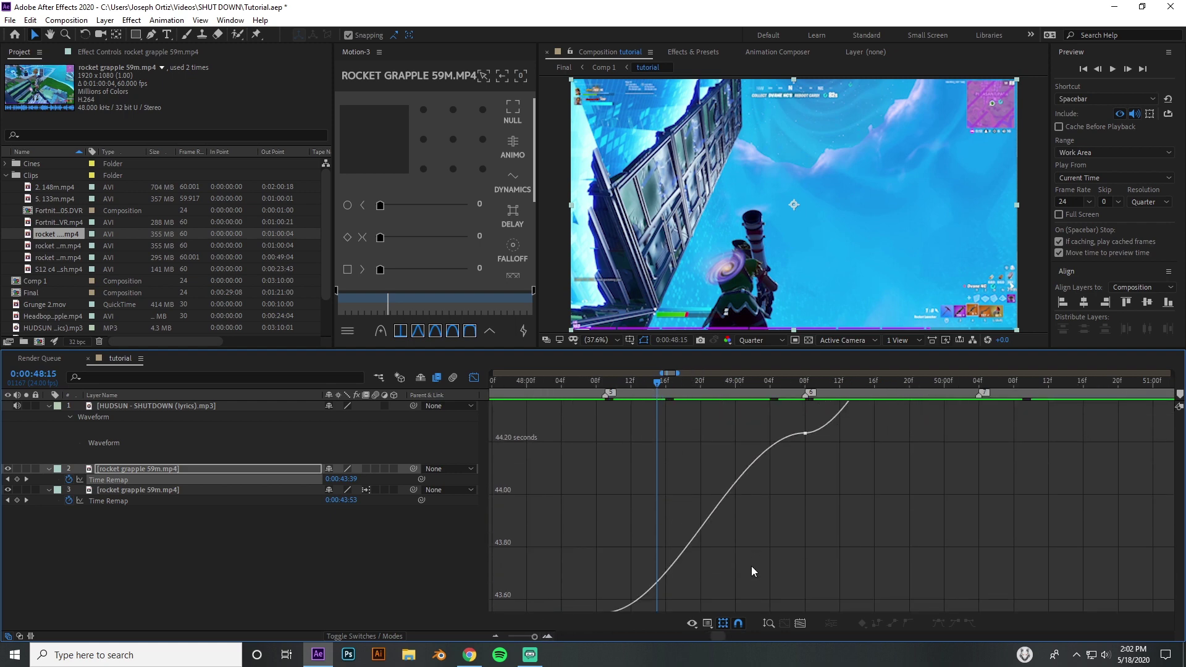
pyautogui.moveTo(718, 636); pyautogui.dragTo(717, 634)
pyautogui.scroll(4, 713, 598)
pyautogui.hscroll(3, 720, 591)
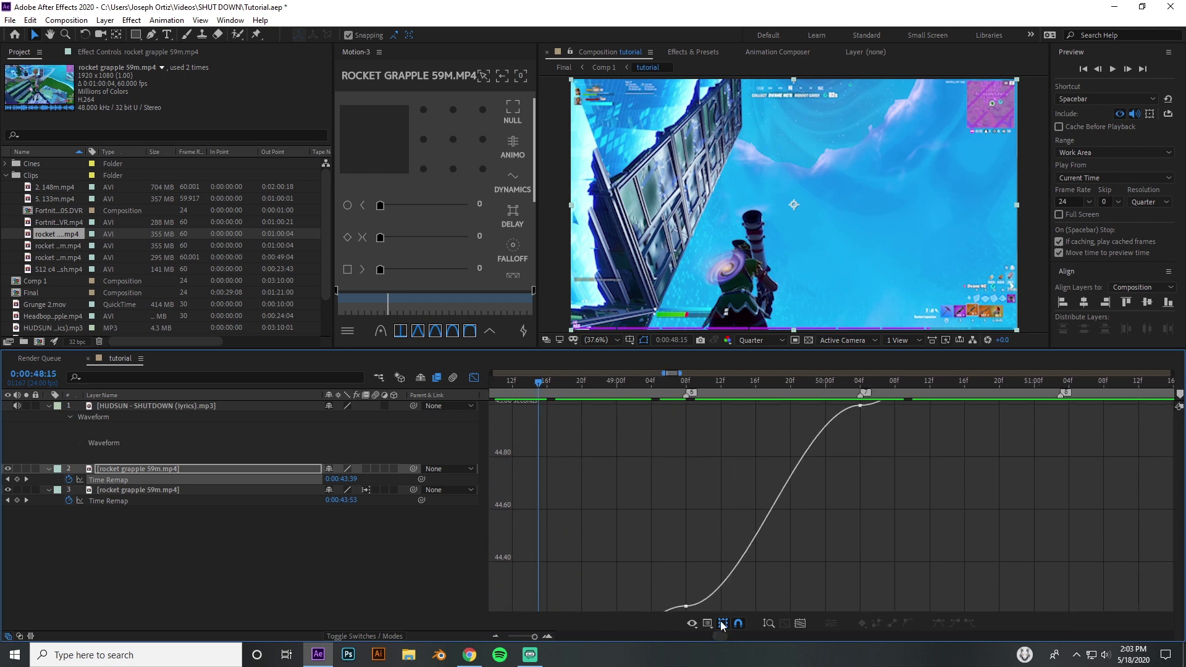
pyautogui.scroll(-5, 720, 569)
pyautogui.moveTo(722, 630); pyautogui.dragTo(720, 636)
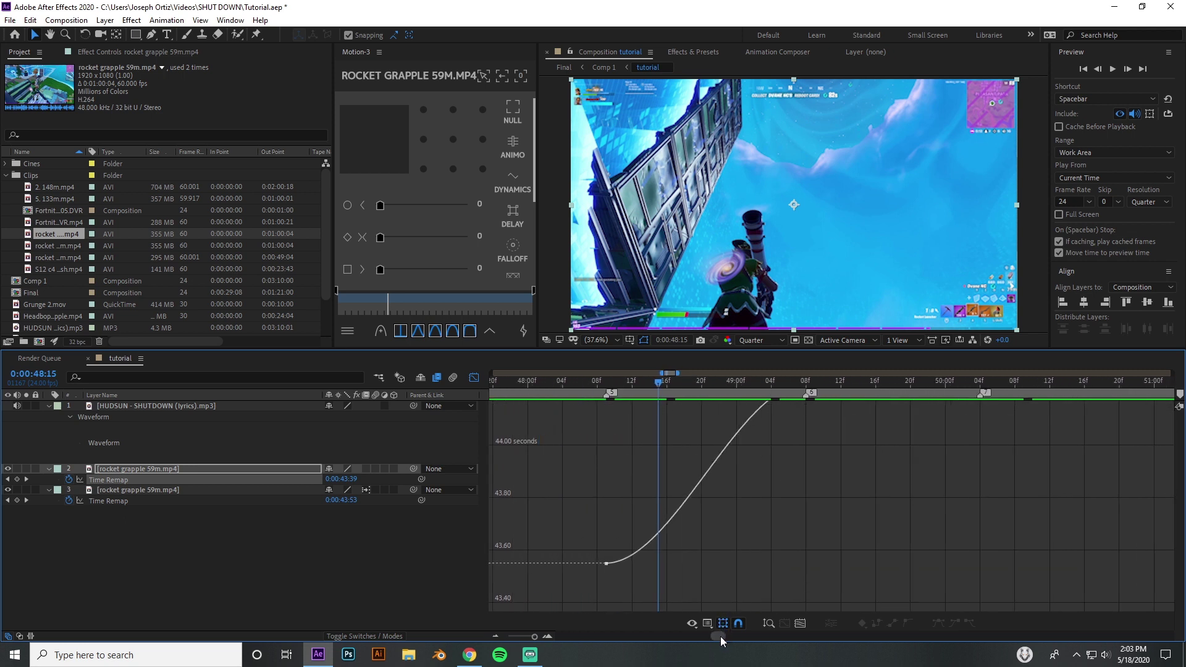
pyautogui.scroll(2, 730, 591)
pyautogui.scroll(-2, 728, 559)
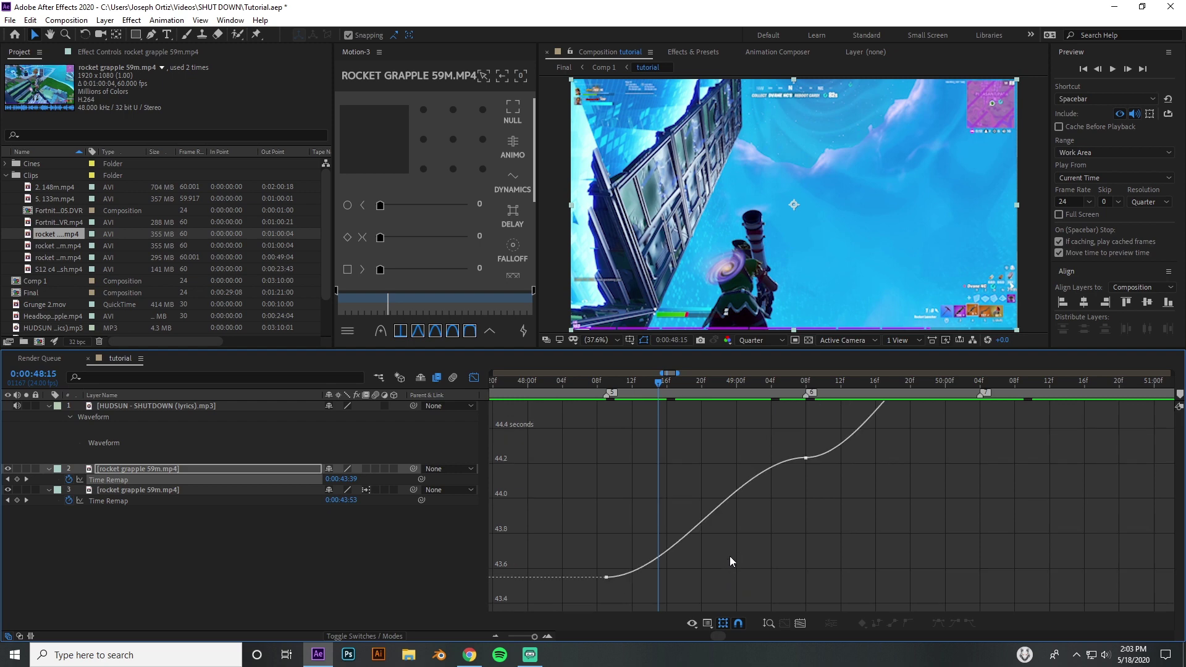
# Shape the curve between the first two keyframes with diagonal handles, steeper at both ends and slower in the middle, and preview it.
pyautogui.moveTo(593, 552); pyautogui.dragTo(637, 539)
pyautogui.click(664, 569)
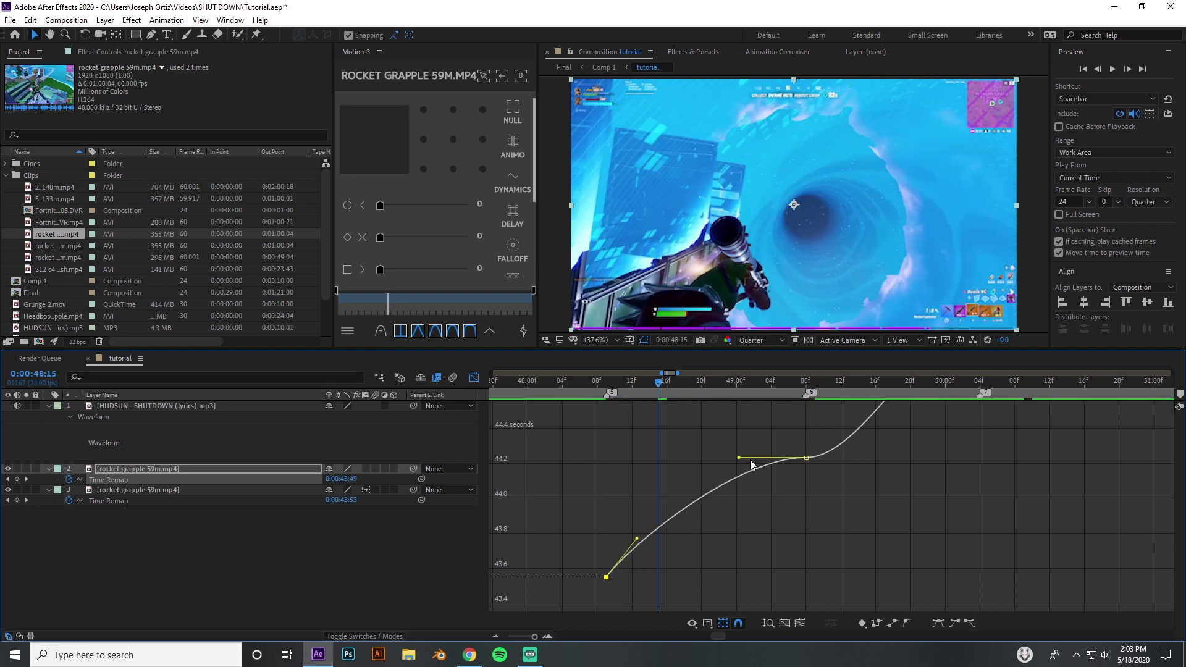
pyautogui.moveTo(739, 460); pyautogui.dragTo(791, 501)
pyautogui.click(603, 383)
pyautogui.press('space')
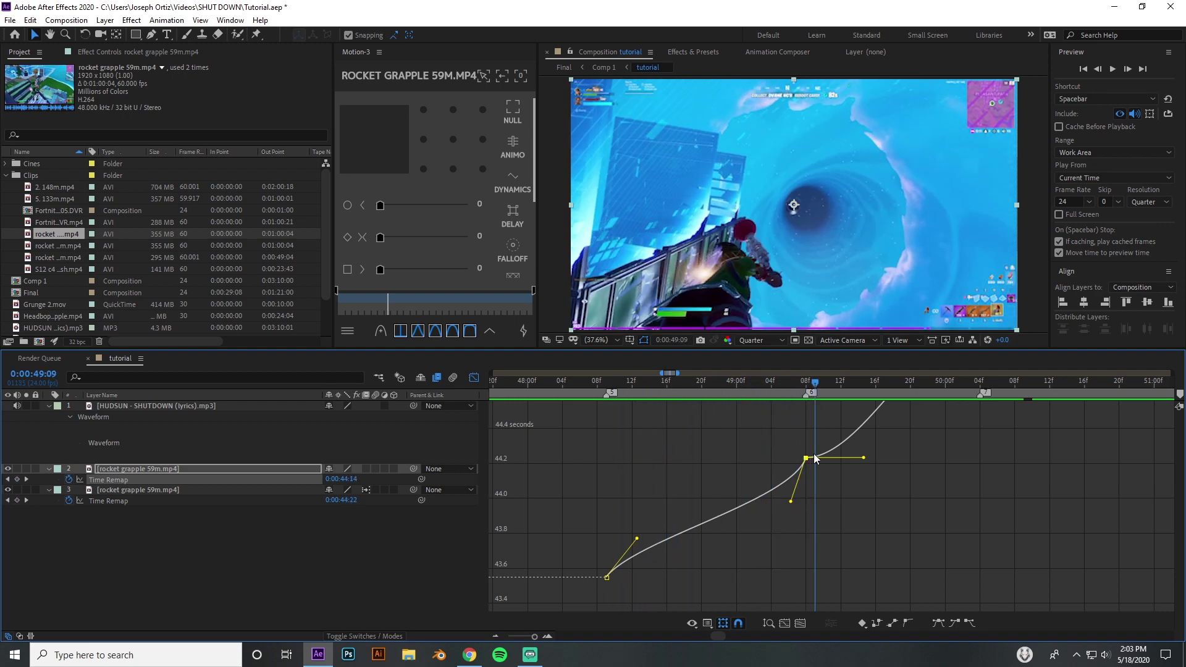
pyautogui.press('space')
# Try longer, nearly vertical handles between the first two keyframes to flatten the middle of the curve, and scrub through it.
pyautogui.moveTo(637, 539); pyautogui.dragTo(608, 470)
pyautogui.moveTo(795, 506); pyautogui.dragTo(907, 566)
pyautogui.moveTo(688, 387); pyautogui.dragTo(711, 426)
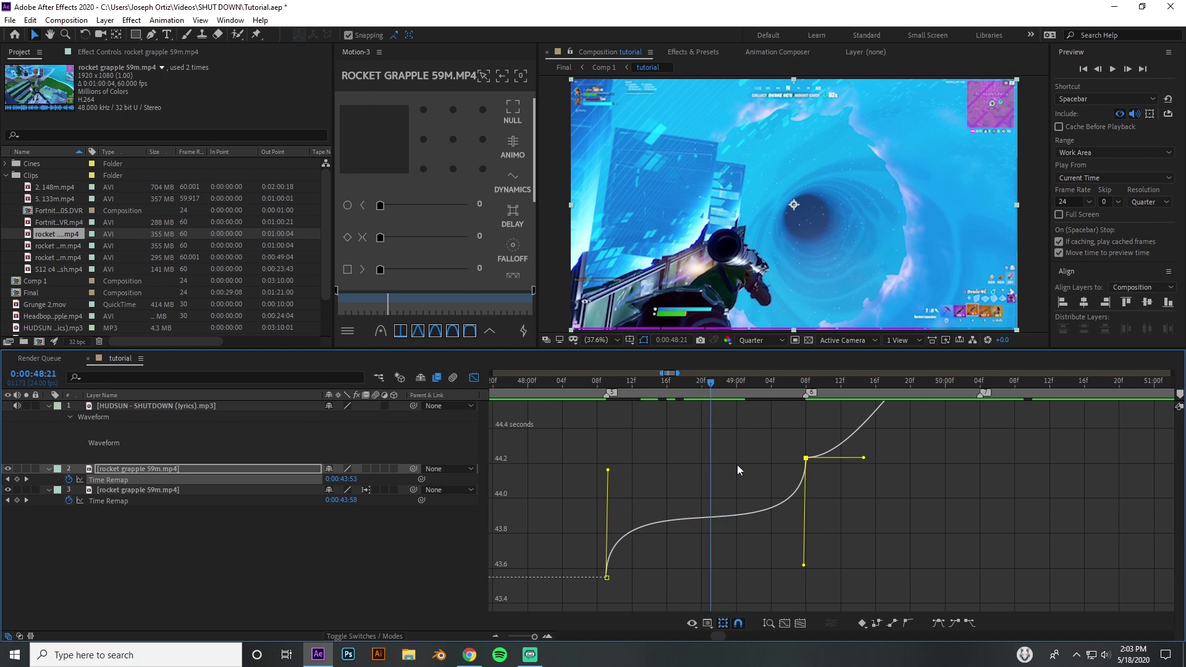
# Try lengthening both vertical handles until the curve dips backwards, and shorten the second keyframe's incoming handle to level the middle.
pyautogui.moveTo(805, 566)
pyautogui.mouseDown()
pyautogui.moveTo(825, 588)
pyautogui.moveTo(833, 631)
pyautogui.moveTo(784, 566)
pyautogui.mouseUp()
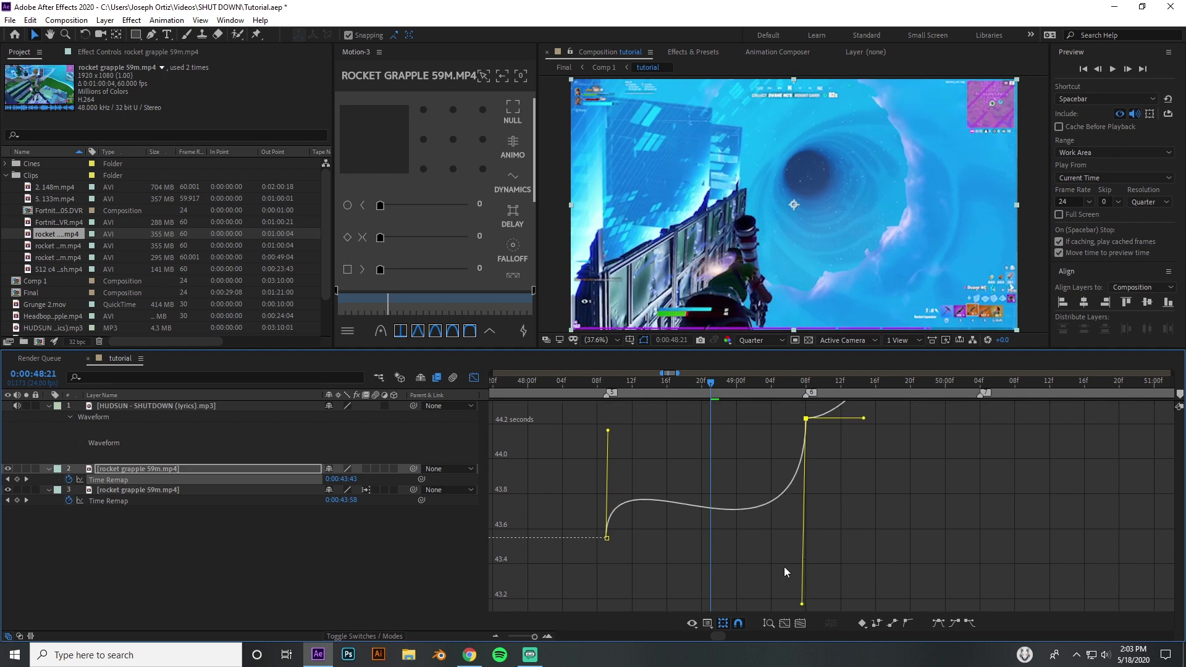
pyautogui.moveTo(609, 431); pyautogui.dragTo(701, 439)
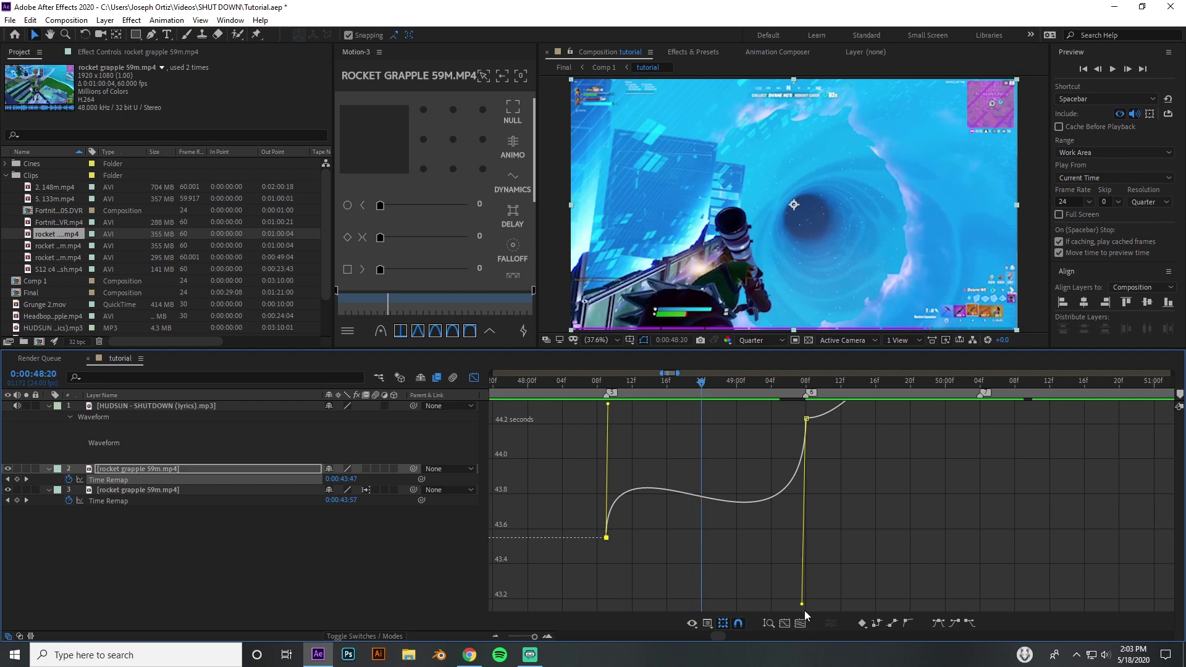
pyautogui.moveTo(802, 604); pyautogui.dragTo(865, 530)
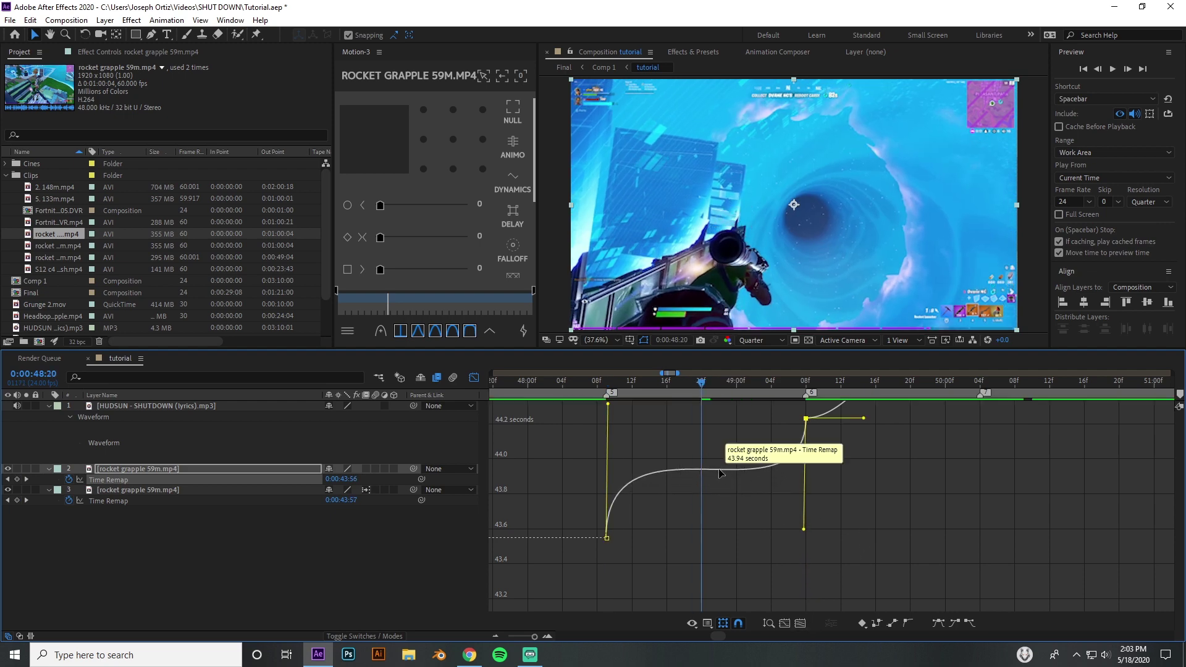
pyautogui.moveTo(702, 395); pyautogui.dragTo(625, 447)
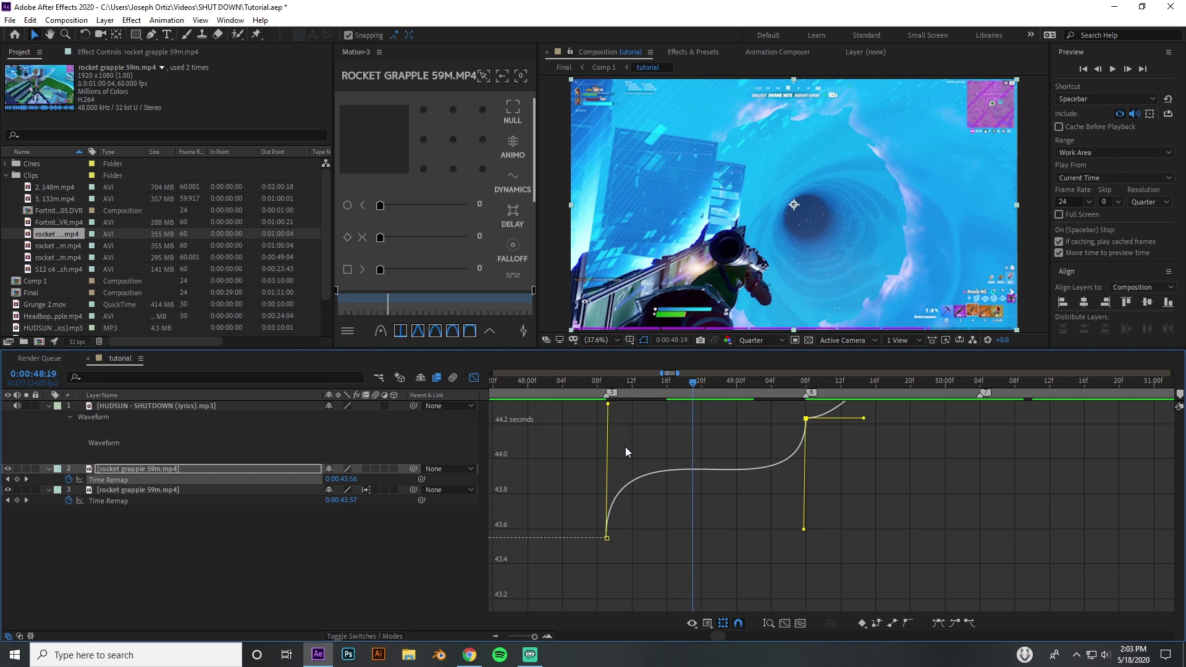
# Try slightly shorter vertical handles between the first two keyframes and scrub through that section.
pyautogui.moveTo(609, 405); pyautogui.dragTo(609, 440)
pyautogui.moveTo(804, 529); pyautogui.dragTo(813, 513)
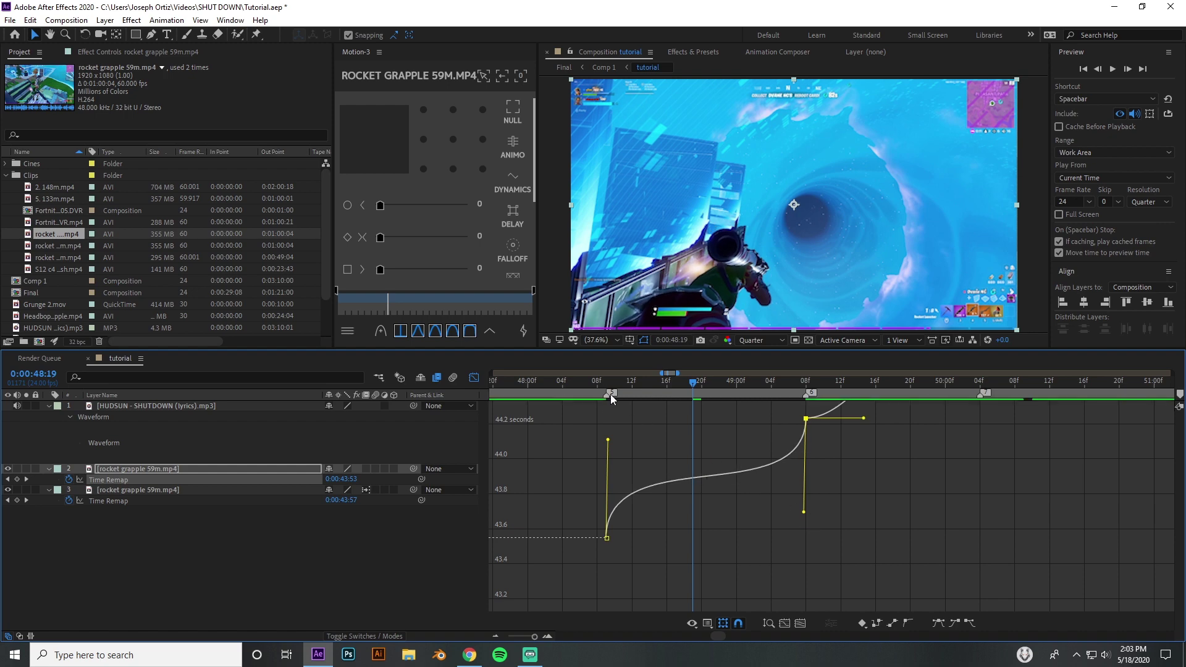
pyautogui.moveTo(618, 391)
pyautogui.mouseDown()
pyautogui.moveTo(709, 405)
pyautogui.moveTo(609, 439)
pyautogui.moveTo(827, 462)
pyautogui.moveTo(621, 477)
pyautogui.moveTo(813, 481)
pyautogui.moveTo(632, 484)
pyautogui.moveTo(732, 483)
pyautogui.moveTo(712, 482)
pyautogui.mouseUp()
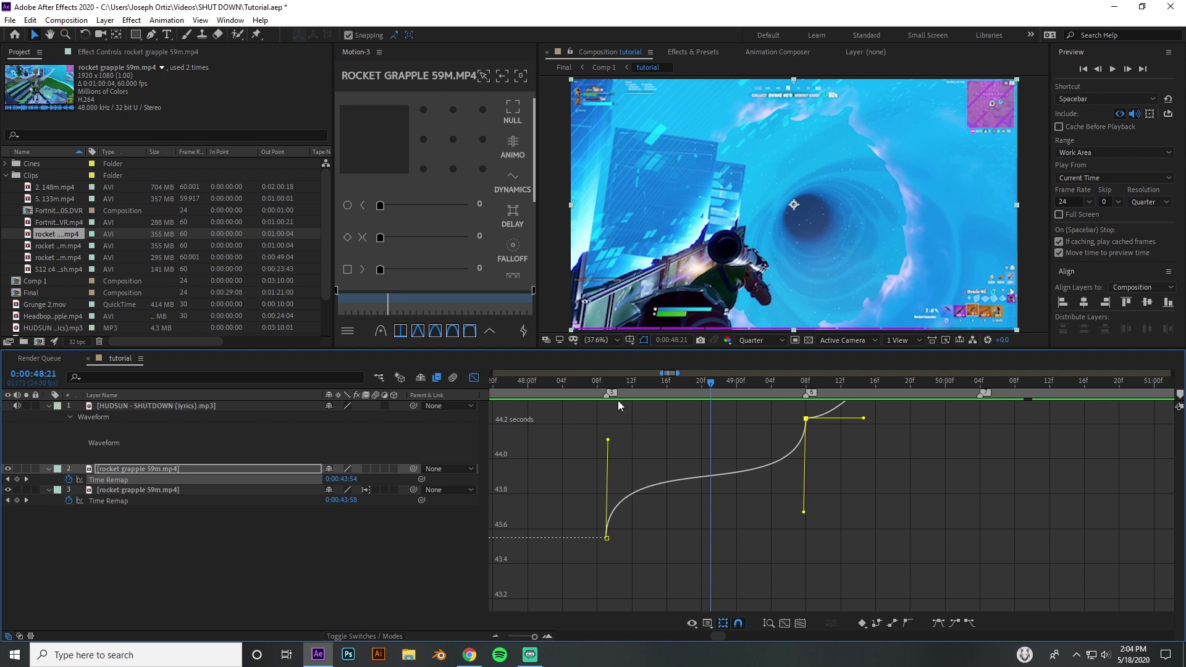
# Return the handles between the first two keyframes to moderate diagonals, fast at both ends and slower between, and scrub the section.
pyautogui.moveTo(607, 440); pyautogui.dragTo(637, 494)
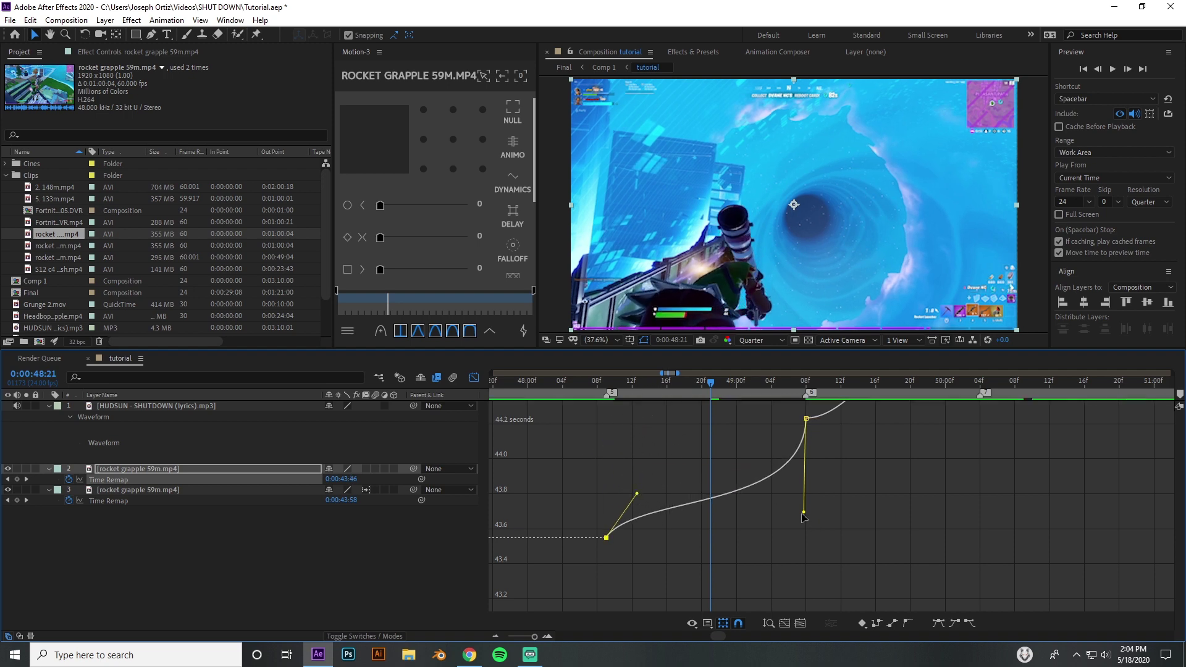
pyautogui.moveTo(803, 511); pyautogui.dragTo(786, 473)
pyautogui.moveTo(623, 394); pyautogui.dragTo(818, 444)
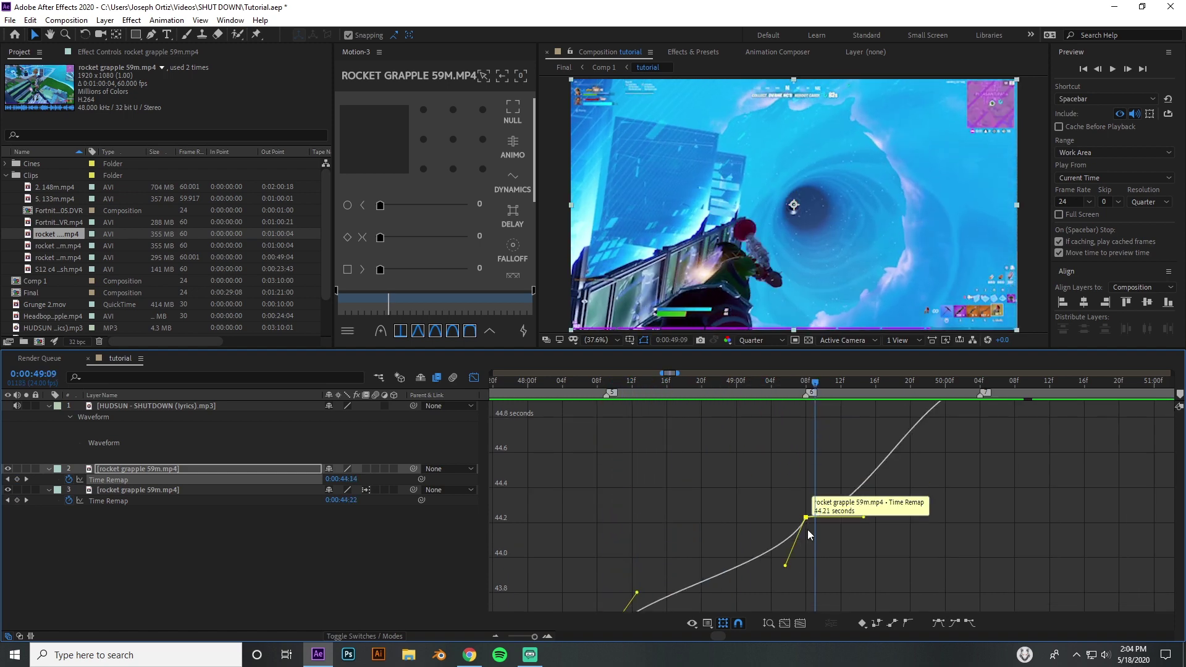
# Shape the curve between the second and third keyframes with diagonal handles, steep at both ends and gentler in the middle, and scrub it.
pyautogui.moveTo(722, 635); pyautogui.dragTo(724, 636)
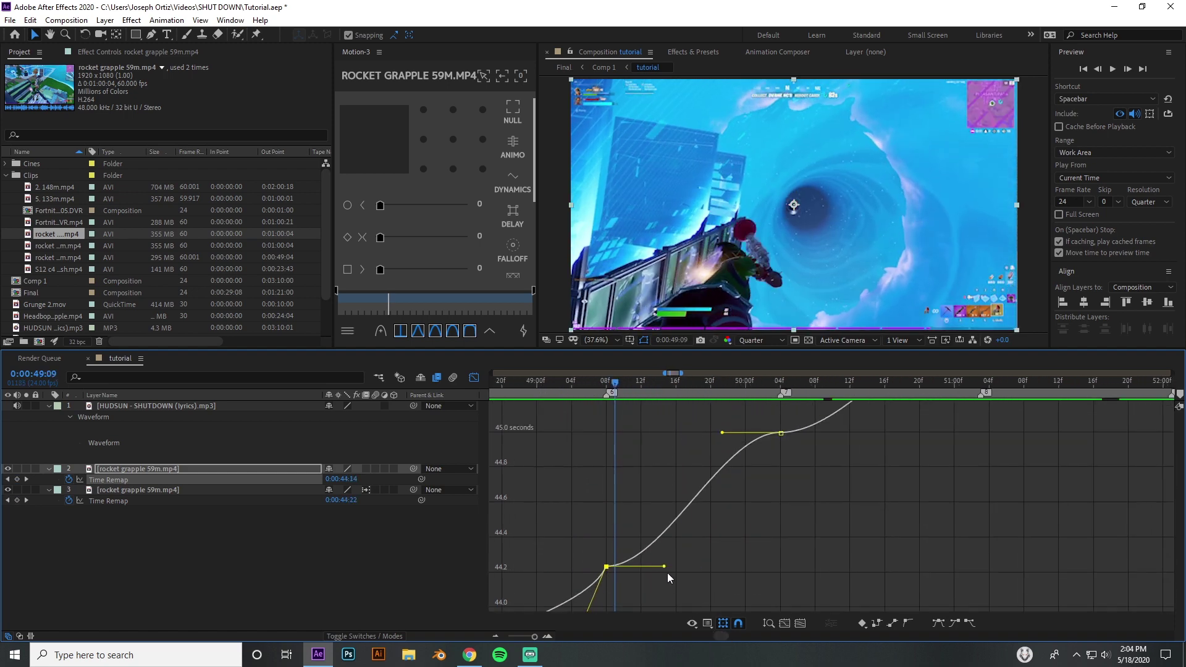
pyautogui.moveTo(666, 568); pyautogui.dragTo(627, 515)
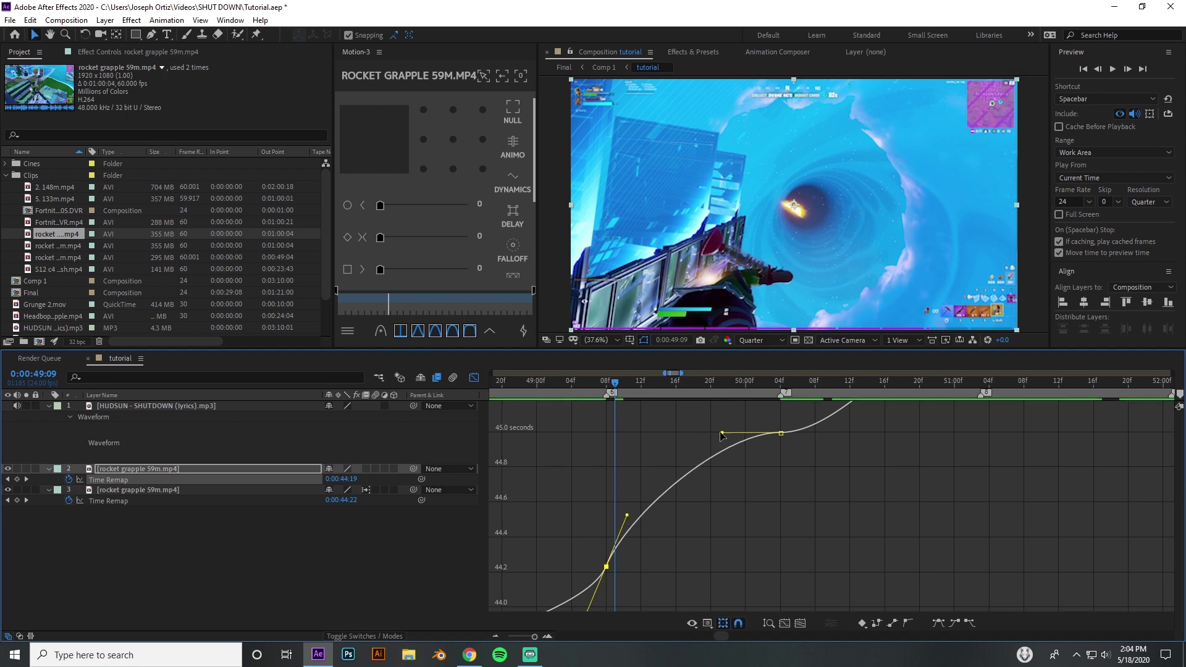
pyautogui.moveTo(722, 432); pyautogui.dragTo(763, 490)
pyautogui.click(591, 384)
pyautogui.moveTo(589, 383)
pyautogui.mouseDown()
pyautogui.moveTo(646, 391)
pyautogui.moveTo(606, 388)
pyautogui.mouseUp()
pyautogui.click(601, 465)
pyautogui.scroll(-2, 641, 540)
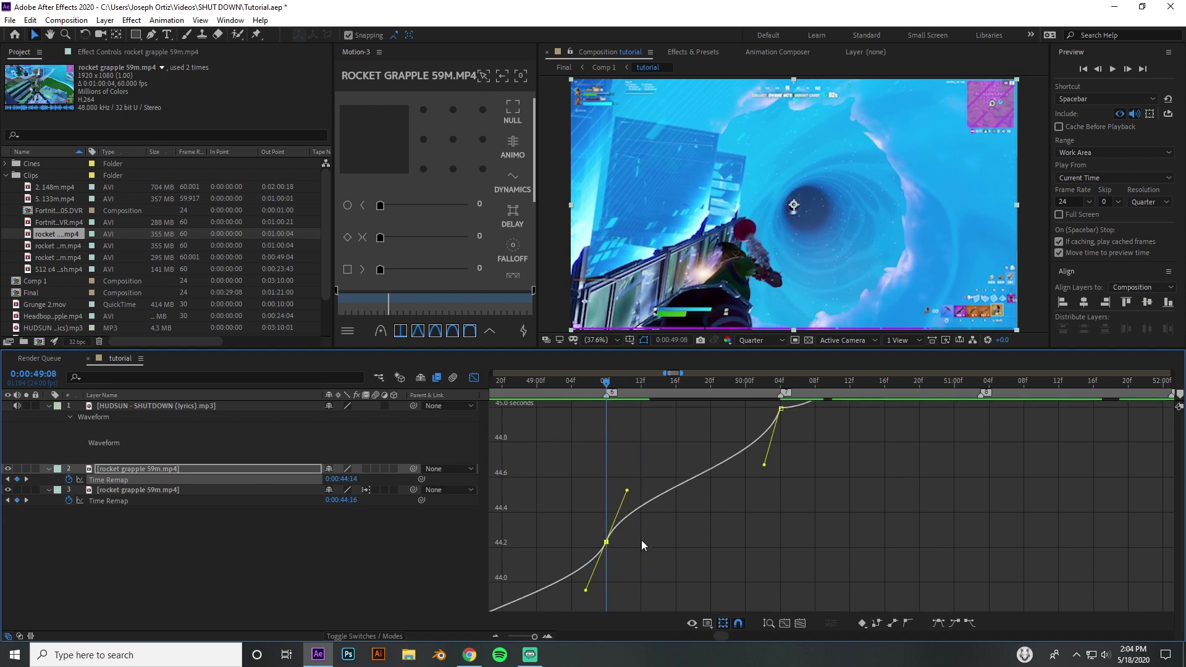
pyautogui.moveTo(576, 470); pyautogui.dragTo(639, 553)
pyautogui.click(561, 532)
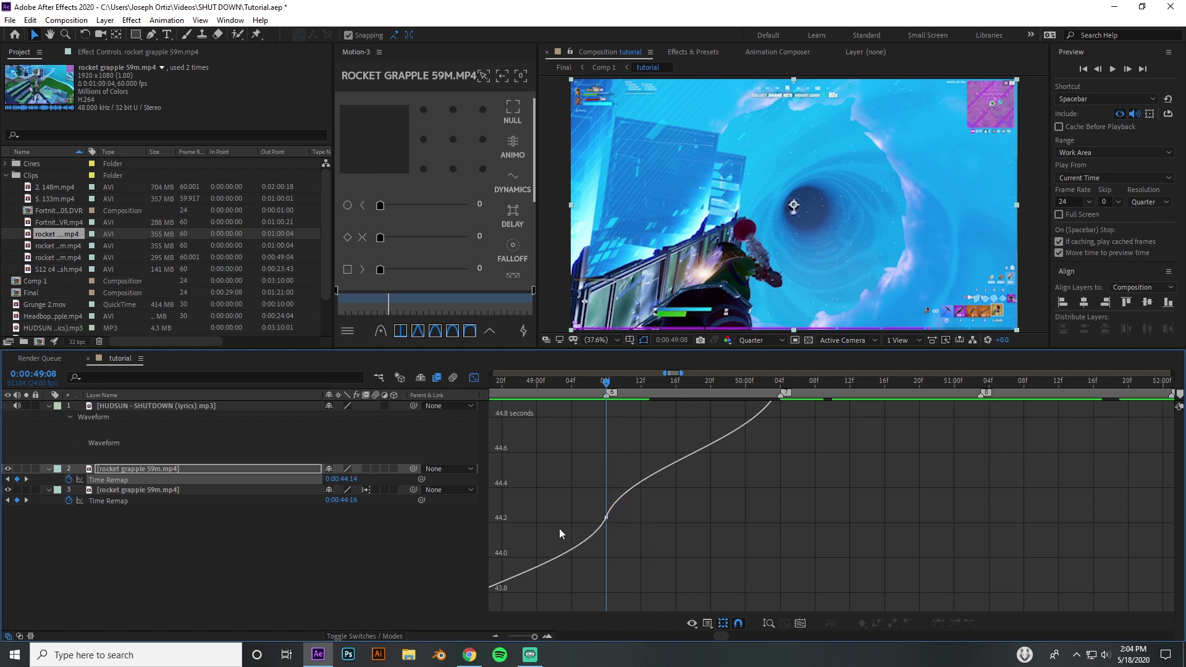
pyautogui.moveTo(545, 378); pyautogui.dragTo(608, 447)
# Try making the second keyframe's handles nearly vertical at 0:00:49:08 and scrub across it.
pyautogui.moveTo(727, 636); pyautogui.dragTo(726, 636)
pyautogui.click(726, 517)
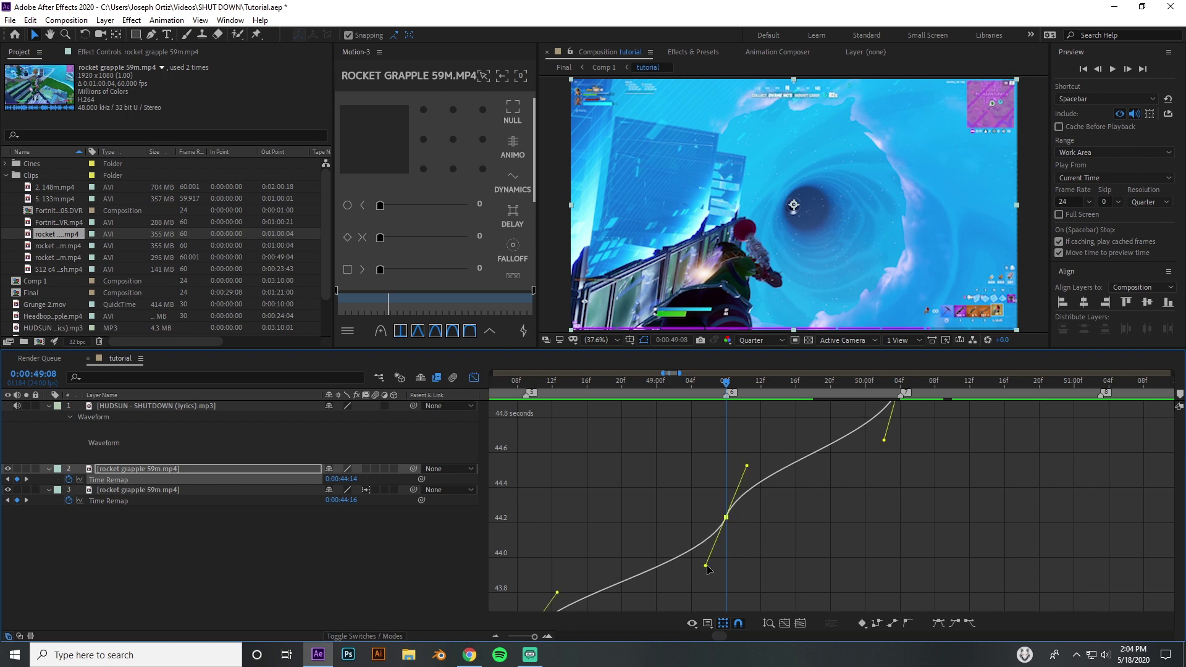
pyautogui.moveTo(706, 566); pyautogui.dragTo(762, 568)
pyautogui.click(726, 436)
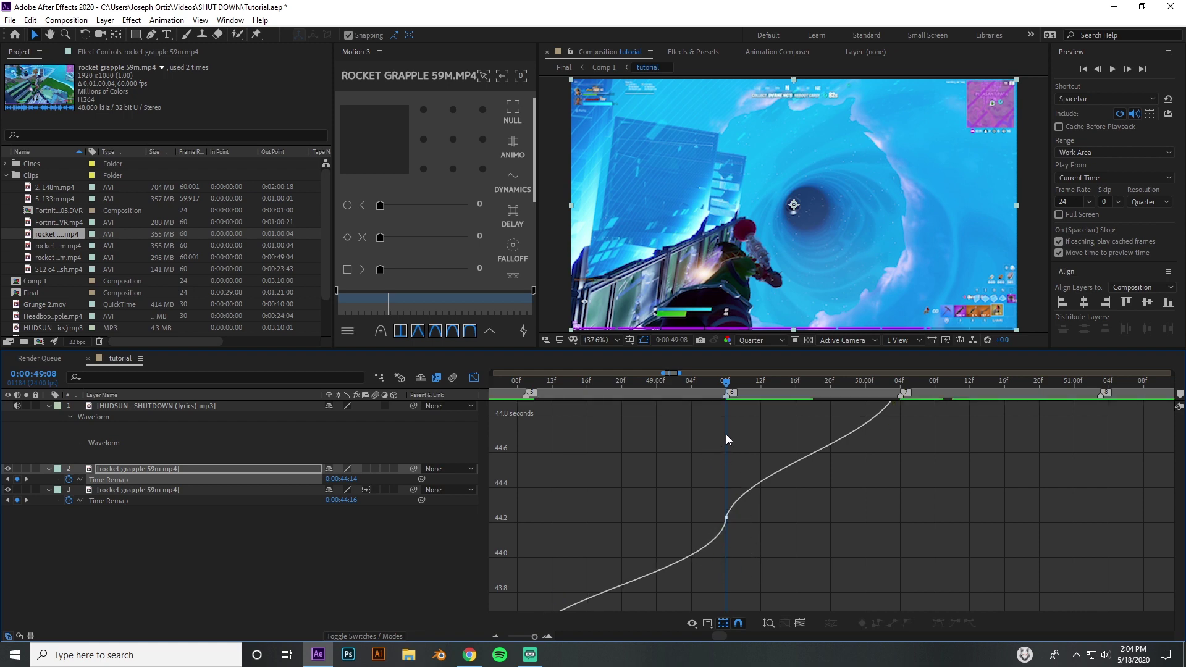
pyautogui.moveTo(692, 383); pyautogui.dragTo(725, 453)
# Tilt both handles of the second keyframe at 0:00:49:08 back to a slight diagonal for a smooth pass through the beat.
pyautogui.click(726, 517)
pyautogui.click(709, 467)
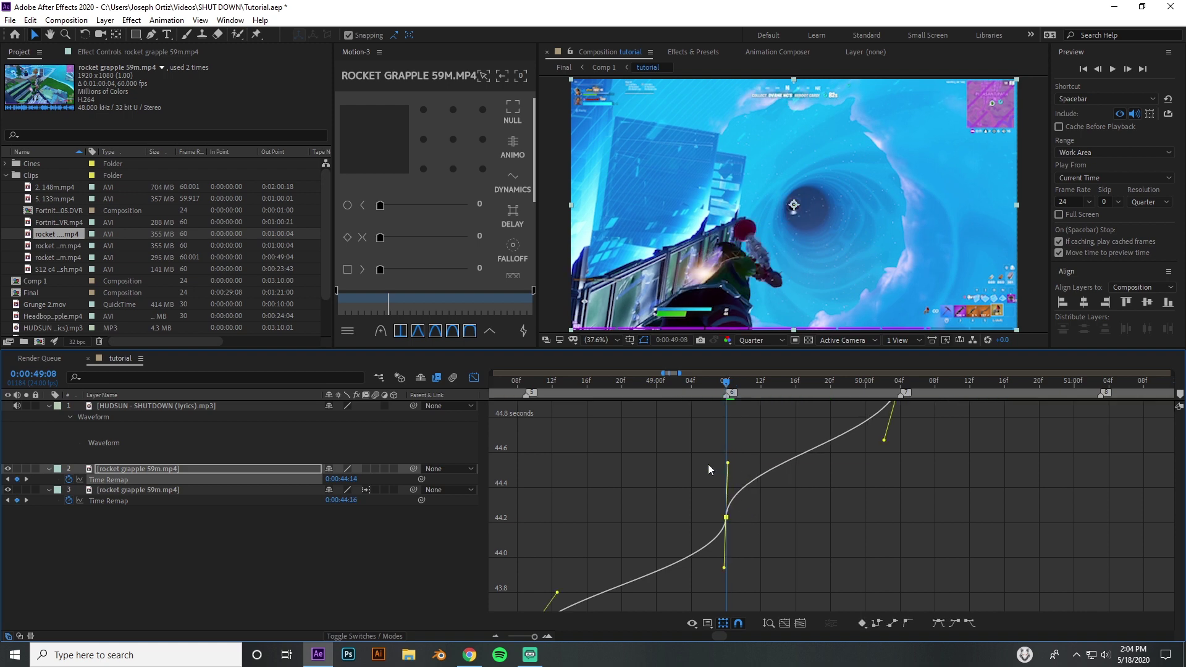
pyautogui.moveTo(750, 532); pyautogui.dragTo(749, 531)
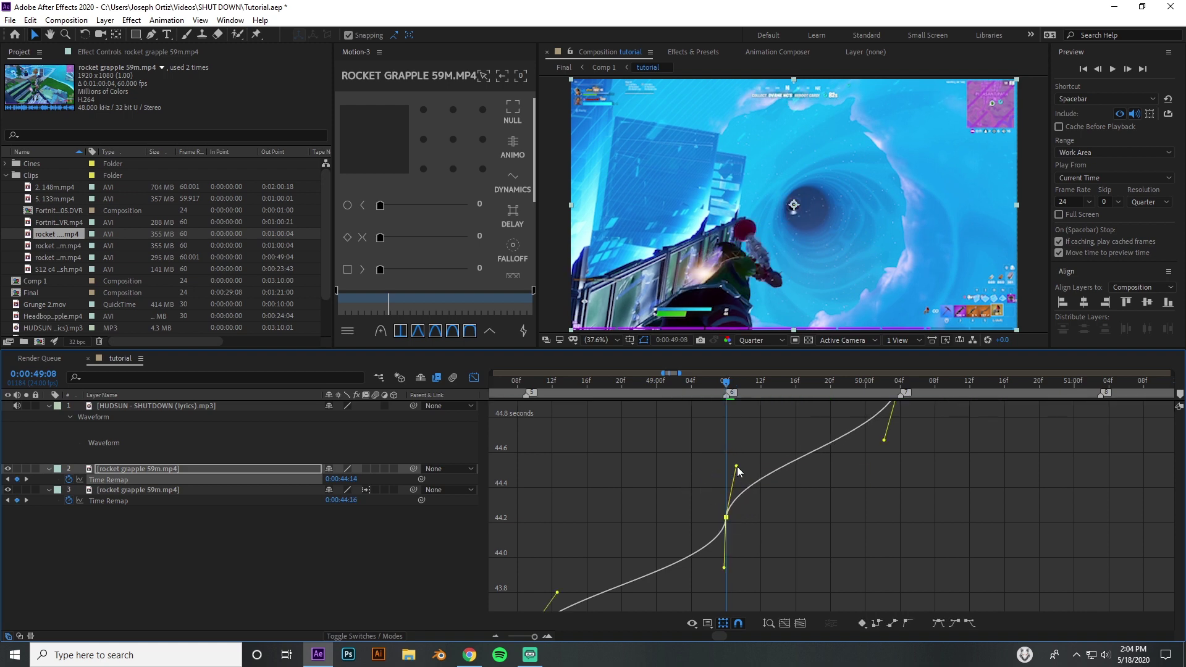
pyautogui.moveTo(725, 570); pyautogui.dragTo(713, 558)
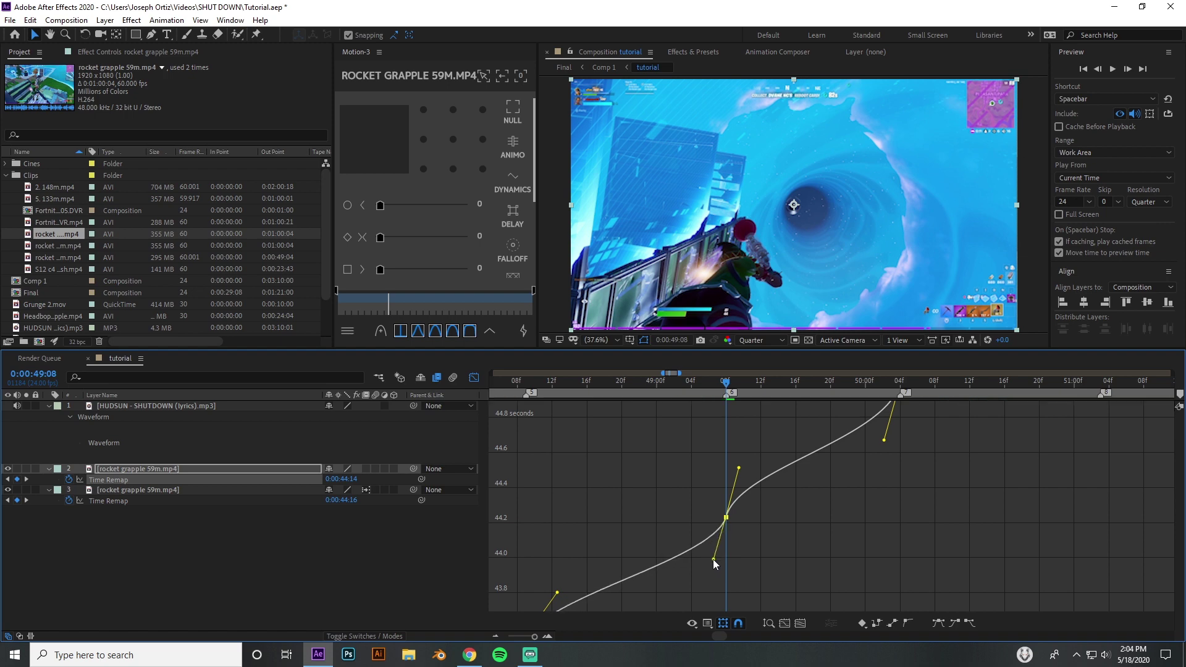
# Fine-tune the outgoing handle of the second keyframe at 0:00:49:08, keeping a steep diagonal, and scrub across the beat.
pyautogui.click(721, 486)
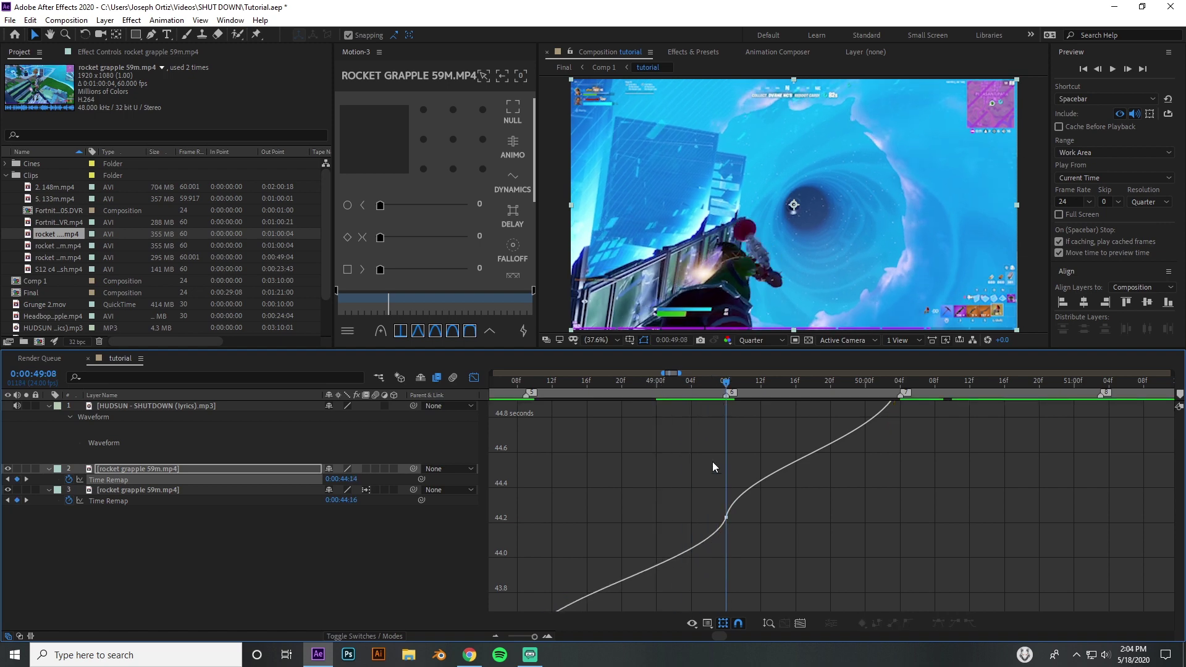
pyautogui.moveTo(713, 462); pyautogui.dragTo(747, 528)
pyautogui.click(730, 486)
pyautogui.click(743, 483)
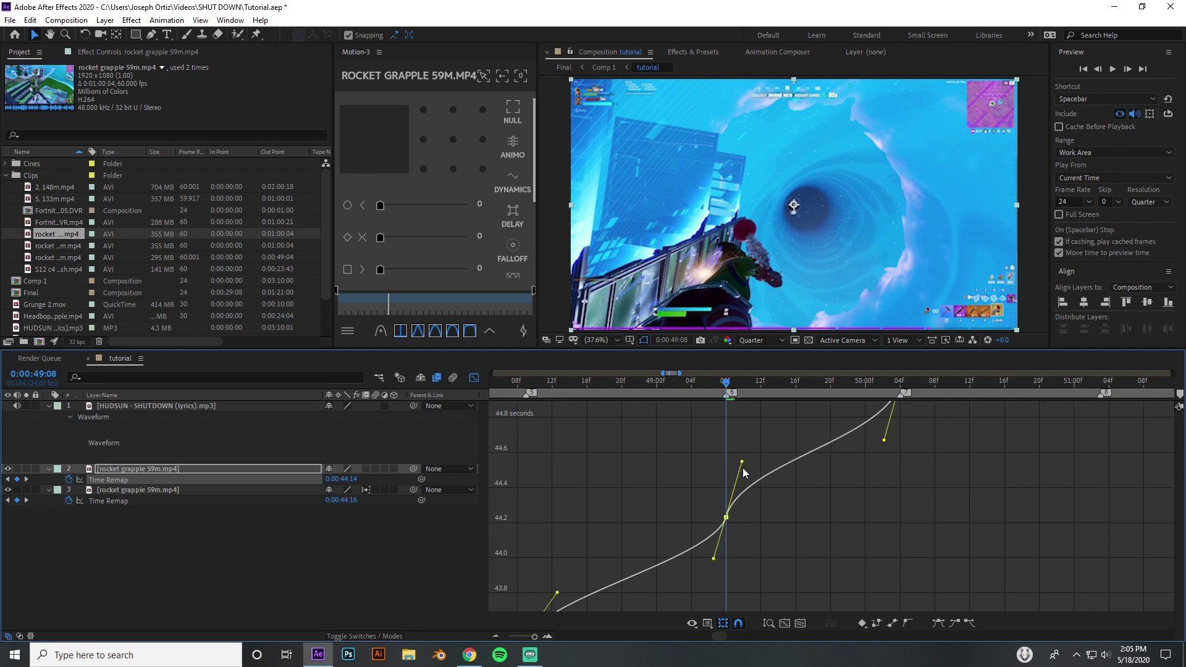
pyautogui.click(736, 488)
pyautogui.click(714, 562)
pyautogui.click(714, 566)
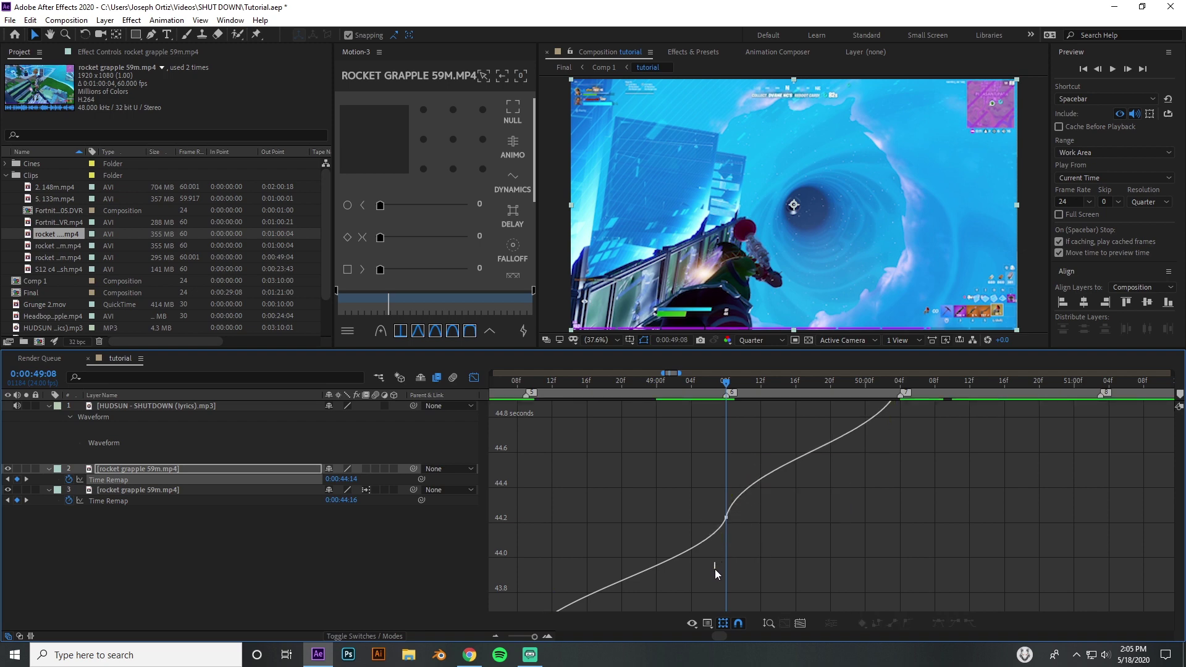
pyautogui.click(715, 562)
pyautogui.click(685, 469)
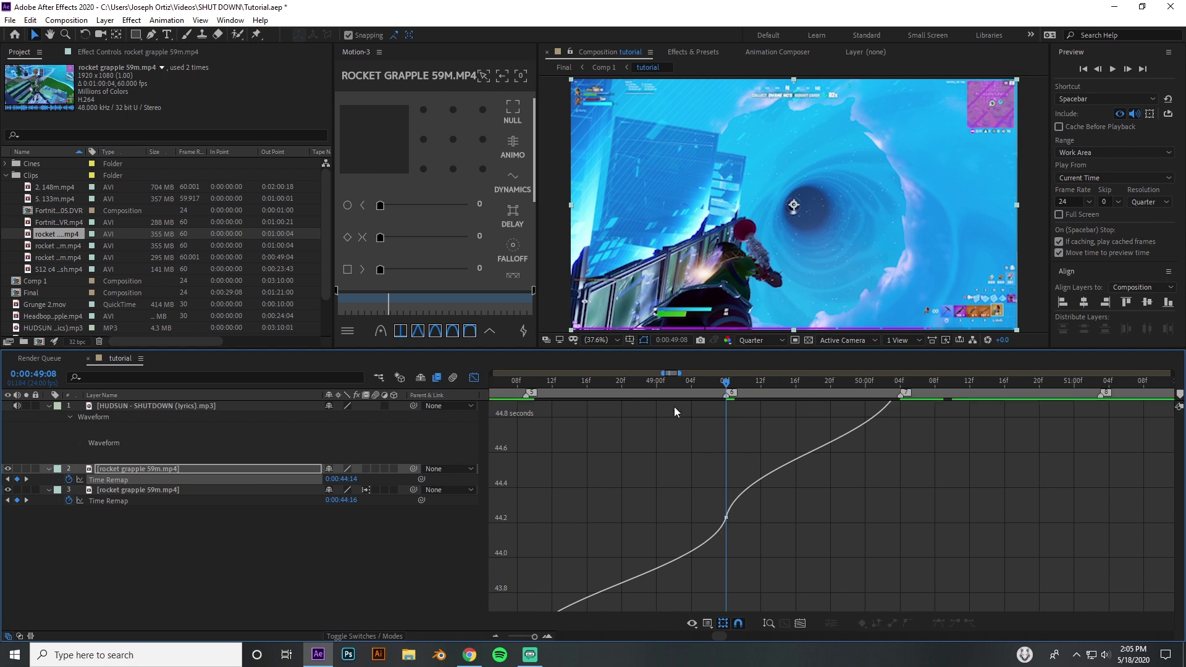
pyautogui.click(691, 383)
pyautogui.moveTo(697, 394); pyautogui.dragTo(761, 461)
# Shape the curve between the third keyframe and the fourth at 0:00:51:03 with diagonal handles at both ends, and scrub the section.
pyautogui.doubleClick(887, 454)
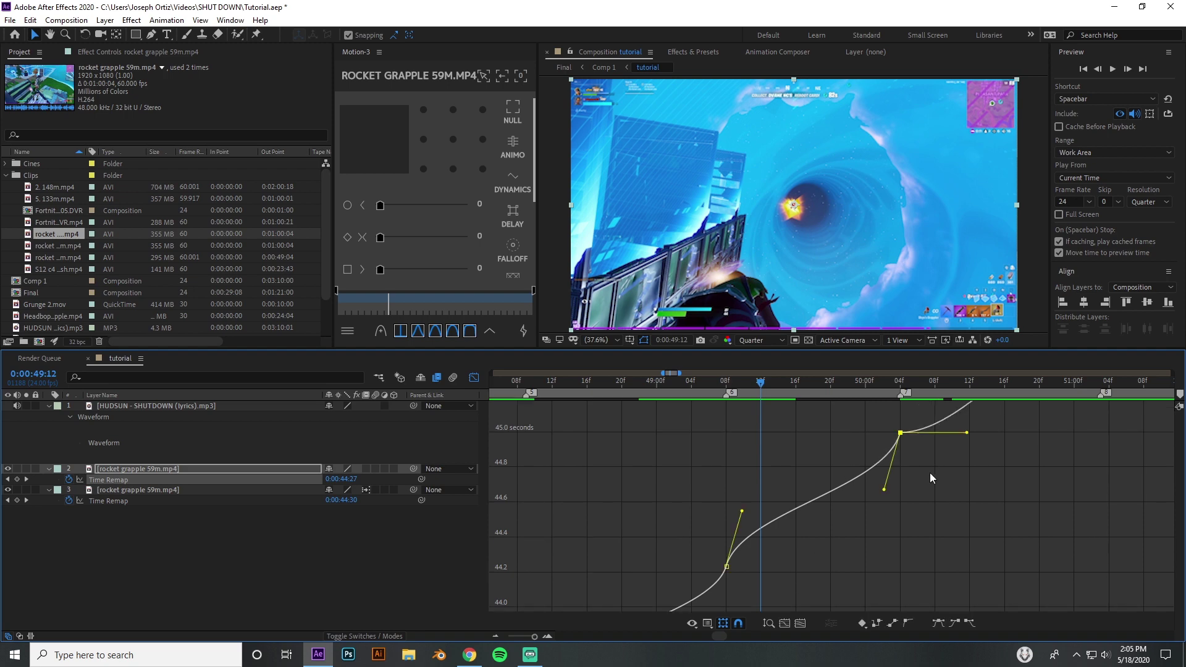
pyautogui.moveTo(724, 636); pyautogui.dragTo(735, 635)
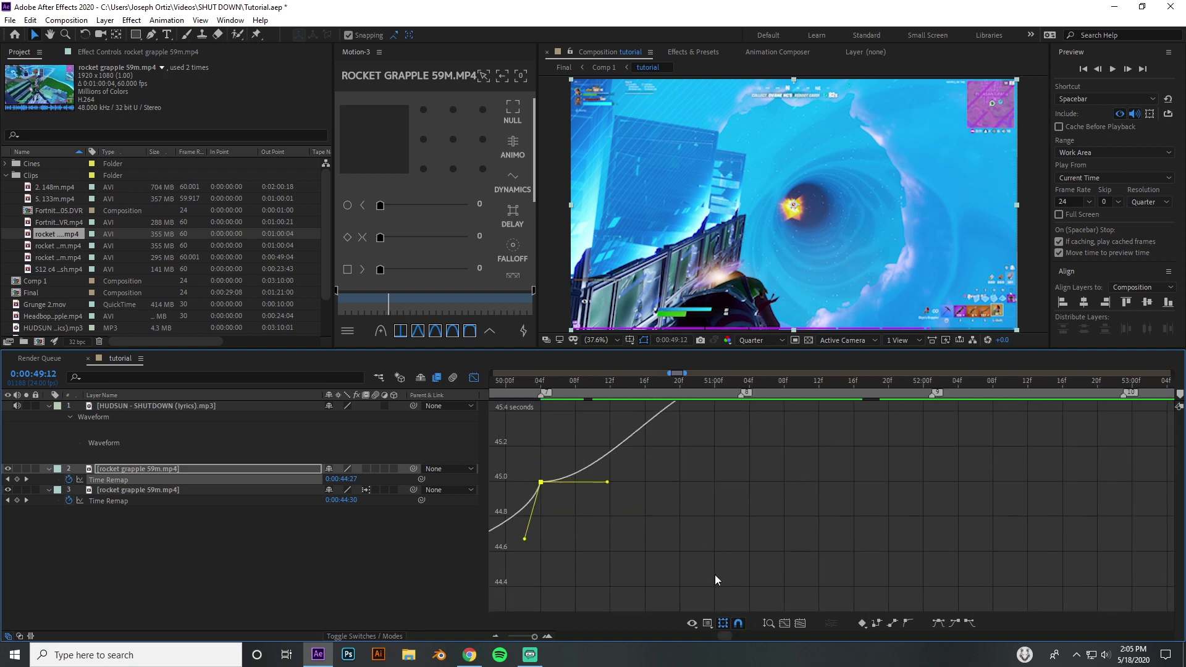
pyautogui.moveTo(607, 532); pyautogui.dragTo(583, 483)
pyautogui.moveTo(674, 424); pyautogui.dragTo(724, 487)
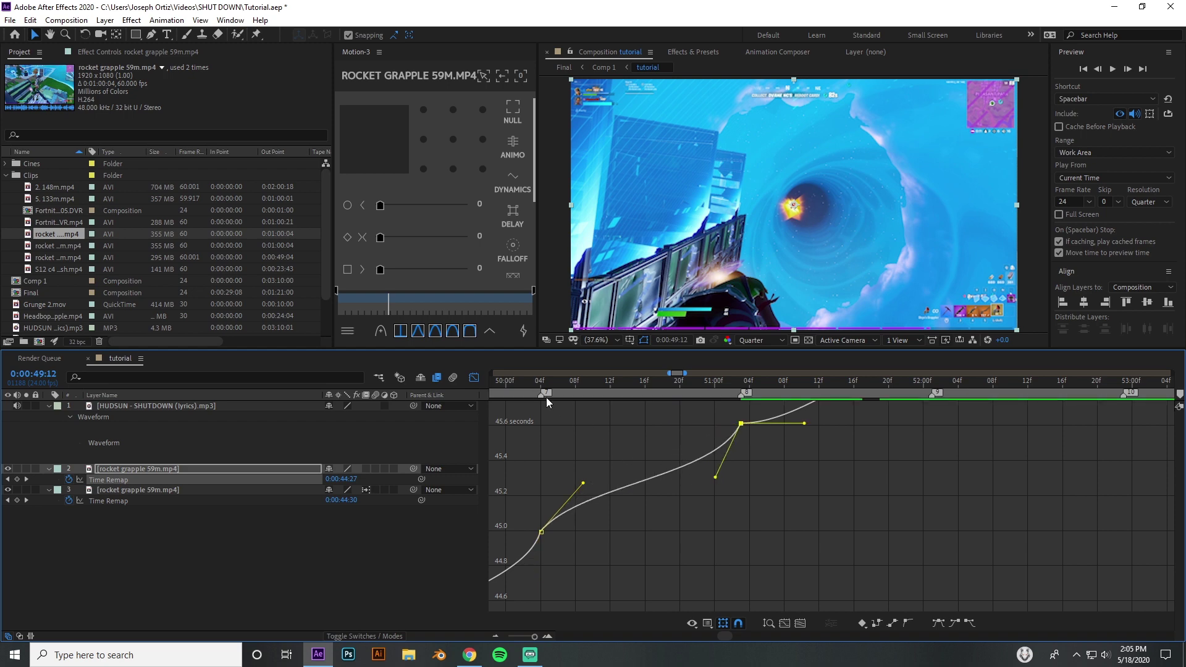
pyautogui.click(558, 395)
pyautogui.moveTo(558, 392); pyautogui.dragTo(740, 461)
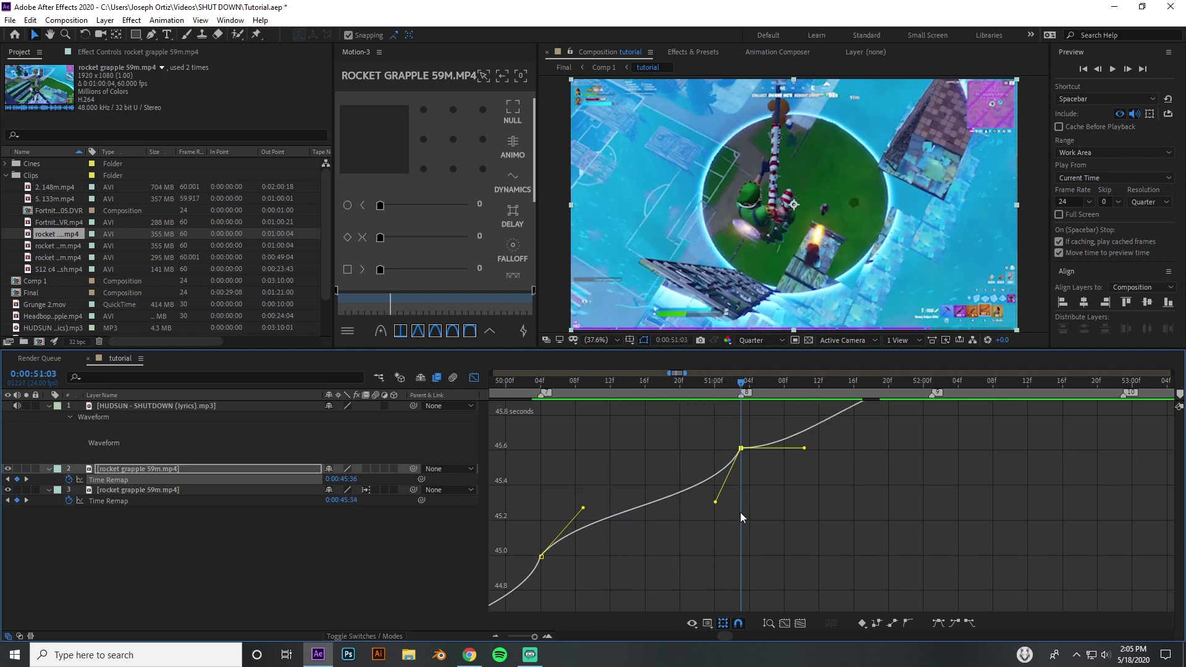
# Shape the curve between the fourth and fifth keyframes with steep diagonal handles and a nearly flat middle, and scrub it.
pyautogui.moveTo(804, 497); pyautogui.dragTo(777, 446)
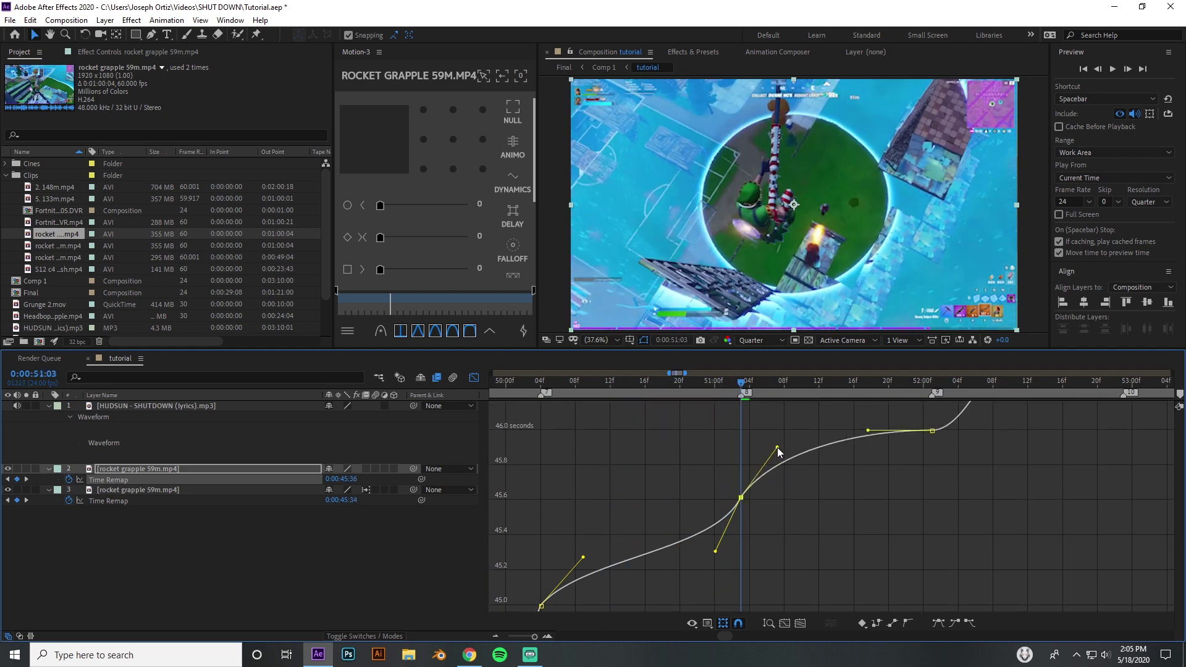
pyautogui.moveTo(868, 430); pyautogui.dragTo(897, 475)
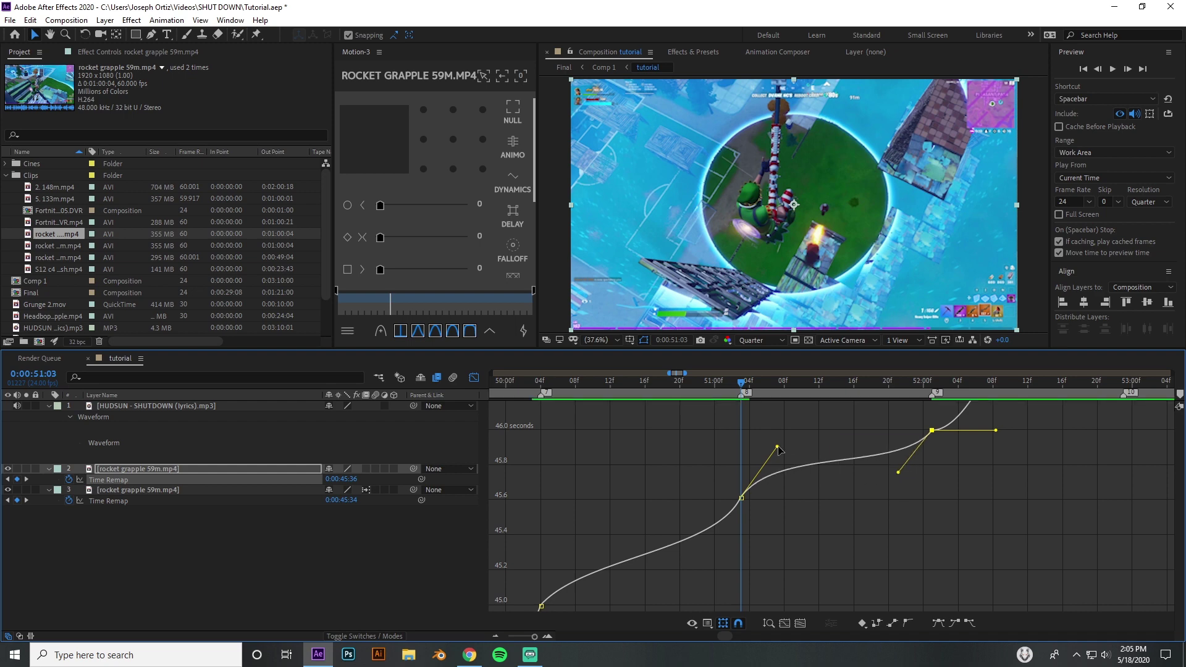
pyautogui.moveTo(777, 446); pyautogui.dragTo(763, 456)
pyautogui.moveTo(729, 381); pyautogui.dragTo(803, 410)
pyautogui.moveTo(764, 455); pyautogui.dragTo(756, 454)
pyautogui.moveTo(899, 473); pyautogui.dragTo(912, 477)
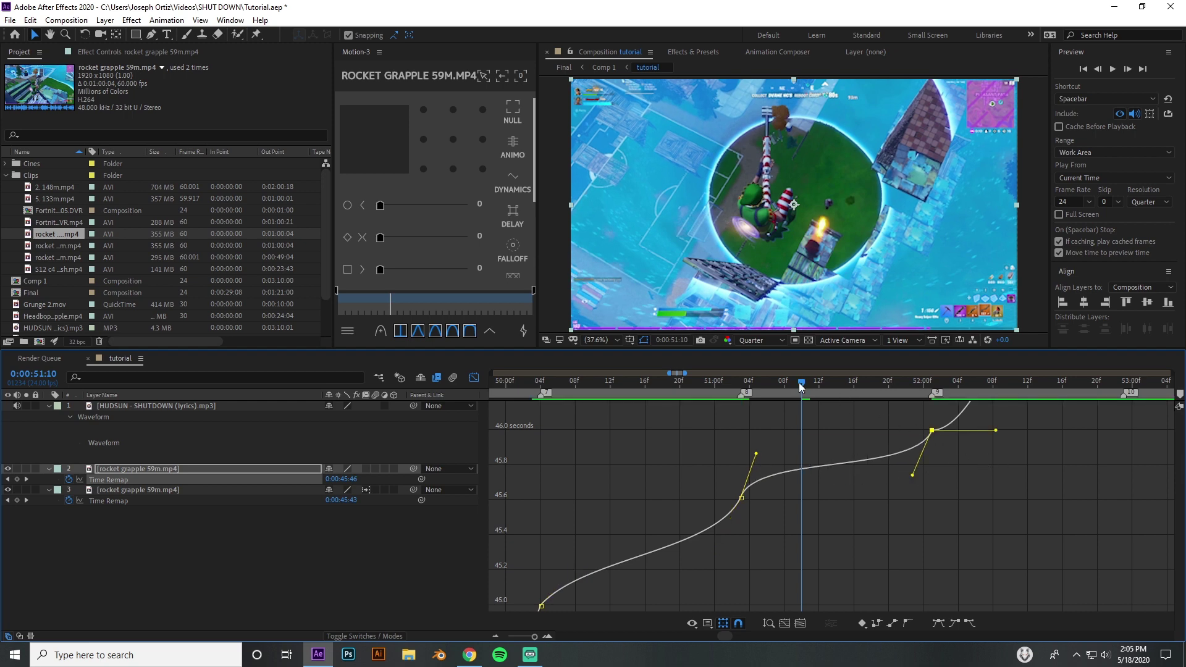
pyautogui.moveTo(799, 383); pyautogui.dragTo(789, 435)
# Raise the outgoing handle of the fifth keyframe at 0:00:52:01 into a steep diagonal.
pyautogui.scroll(4, 891, 532)
pyautogui.scroll(-2, 776, 576)
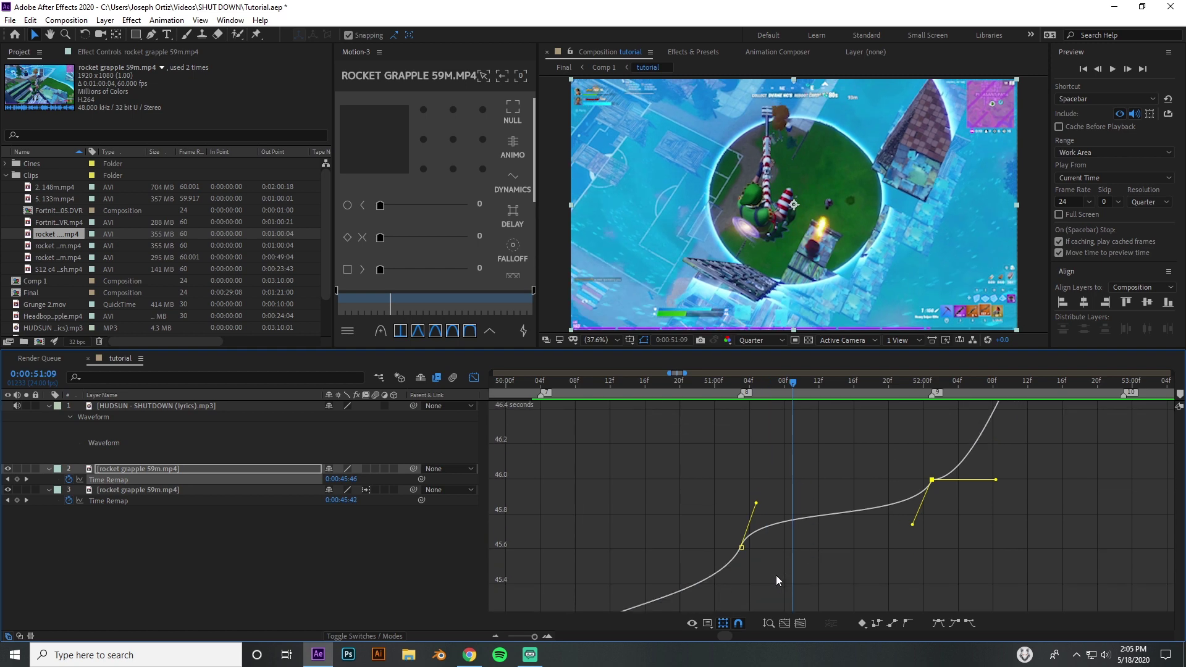
pyautogui.moveTo(728, 632); pyautogui.dragTo(732, 632)
pyautogui.scroll(3, 743, 561)
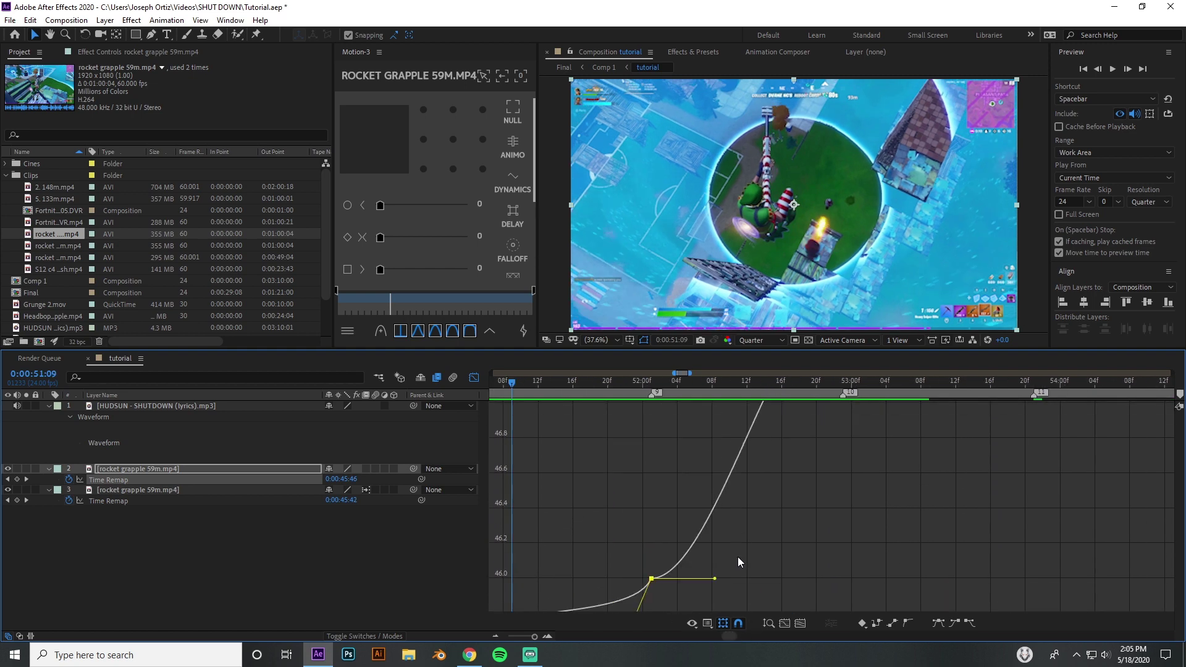
pyautogui.scroll(-5, 743, 531)
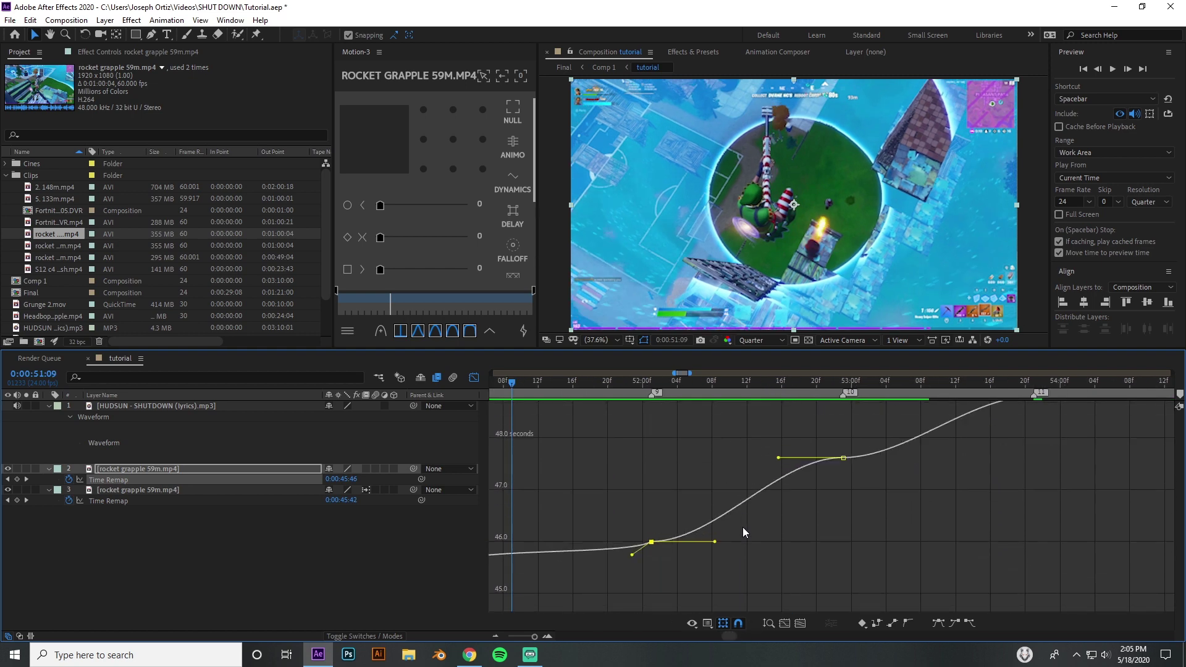
pyautogui.moveTo(641, 519); pyautogui.dragTo(675, 481)
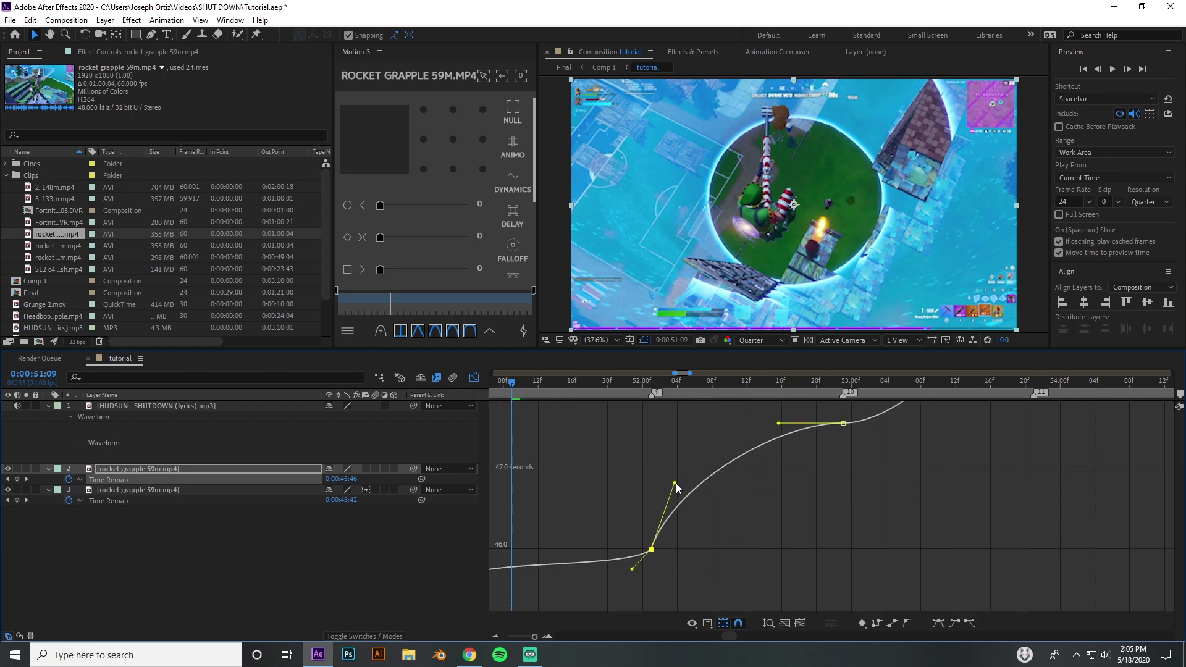
# Check the frames around the fifth keyframe one by one and steepen its incoming handle.
pyautogui.click(677, 381)
pyautogui.press('pageup')
pyautogui.press('pageup')
pyautogui.press('pageup')
pyautogui.press('pageup')
pyautogui.press('pageup')
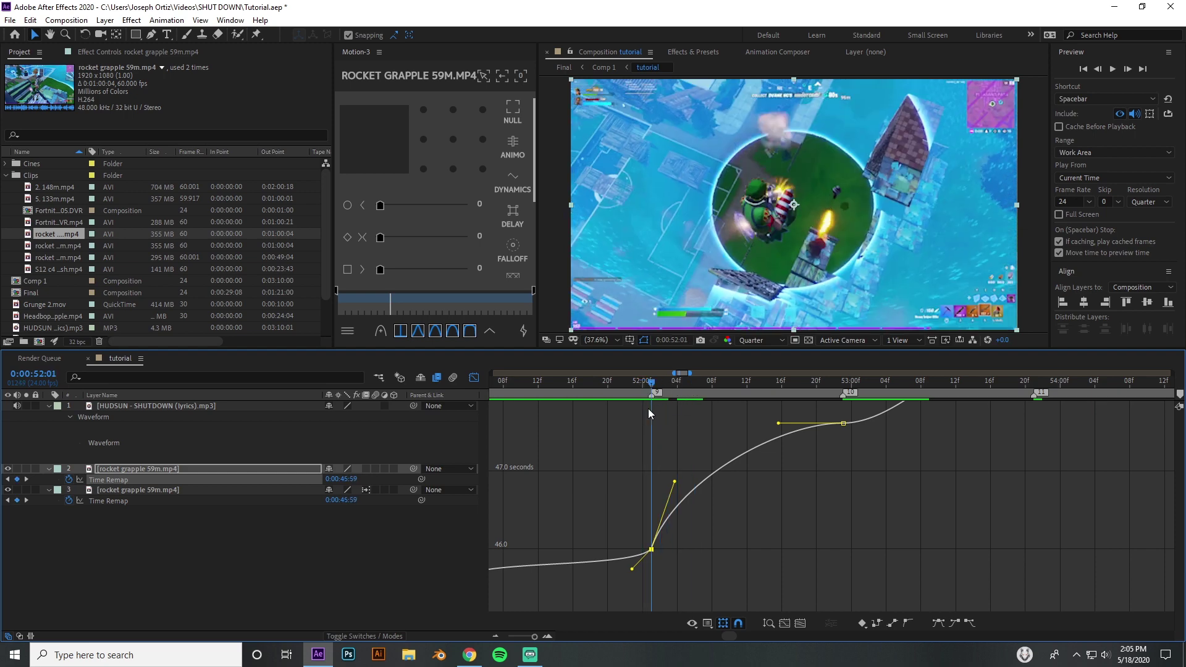
pyautogui.press('pagedown')
pyautogui.press('pagedown')
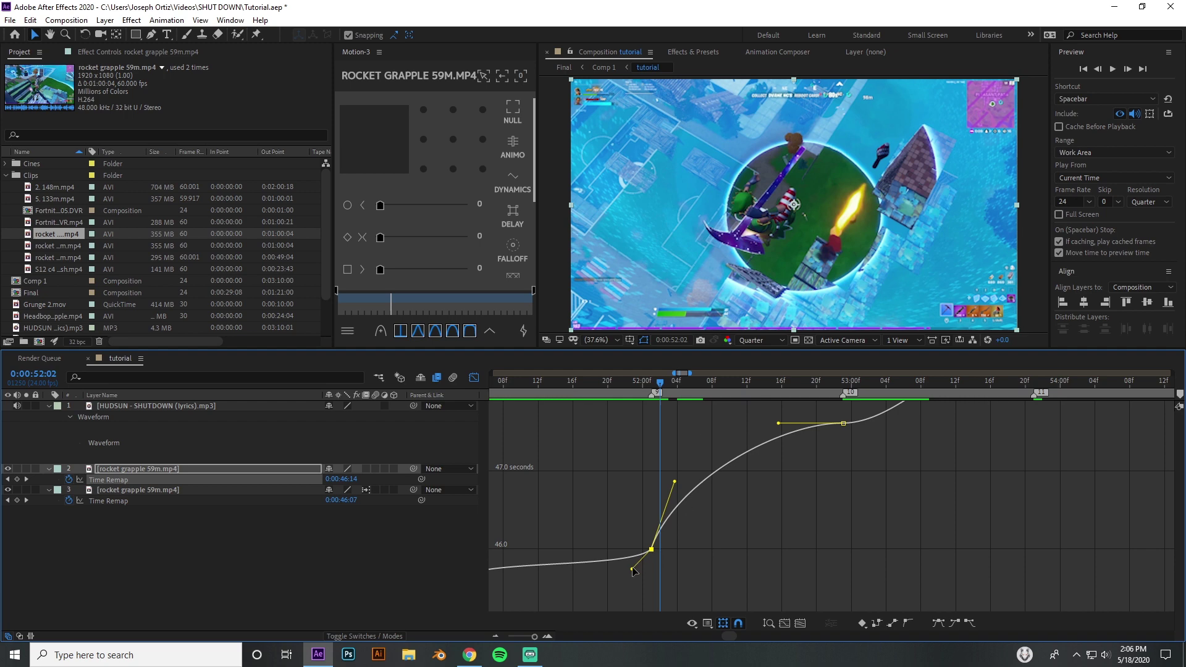
pyautogui.moveTo(658, 380); pyautogui.dragTo(650, 382)
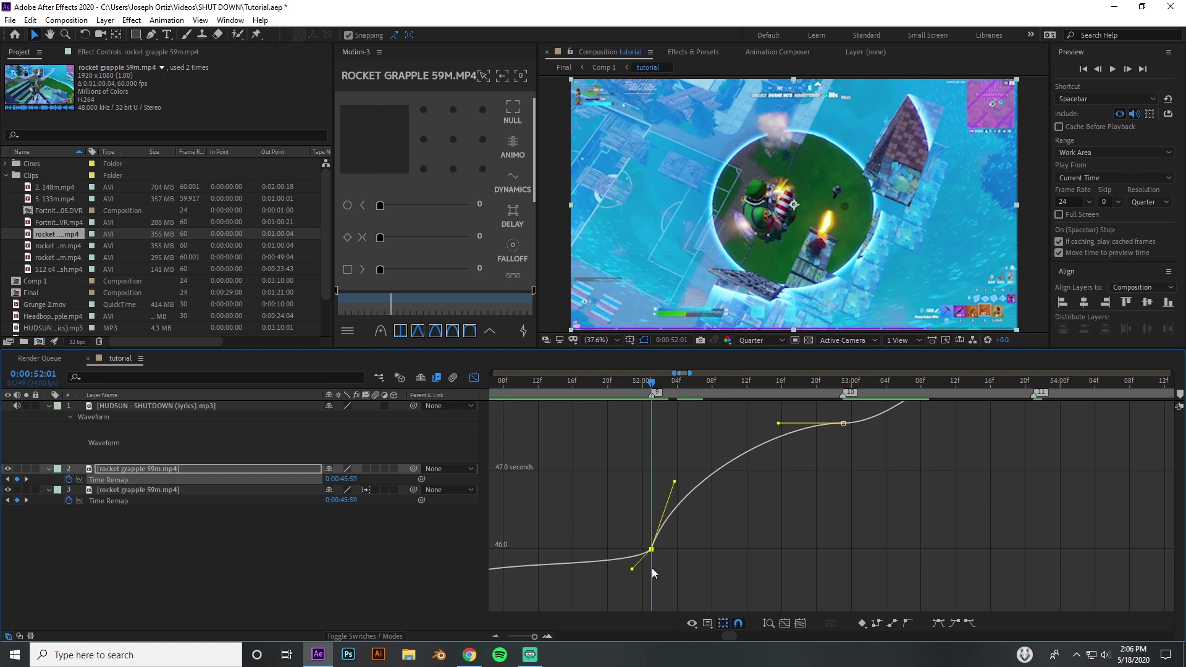
pyautogui.moveTo(633, 570)
pyautogui.mouseDown()
pyautogui.moveTo(661, 579)
pyautogui.moveTo(643, 577)
pyautogui.mouseUp()
# Tilt the incoming handle of the sixth keyframe at 0:00:52:23 into a steep diagonal and scrub the section before it.
pyautogui.moveTo(625, 387); pyautogui.dragTo(871, 535)
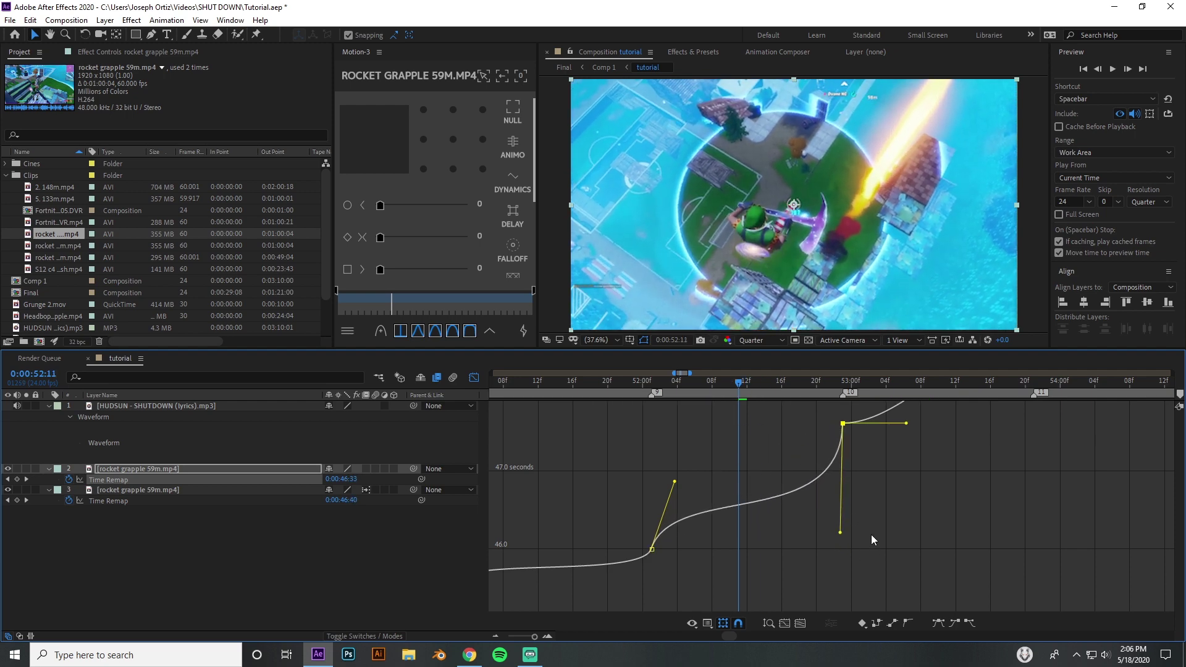
pyautogui.moveTo(685, 395); pyautogui.dragTo(764, 422)
pyautogui.moveTo(842, 531); pyautogui.dragTo(818, 499)
pyautogui.moveTo(741, 395); pyautogui.dragTo(835, 427)
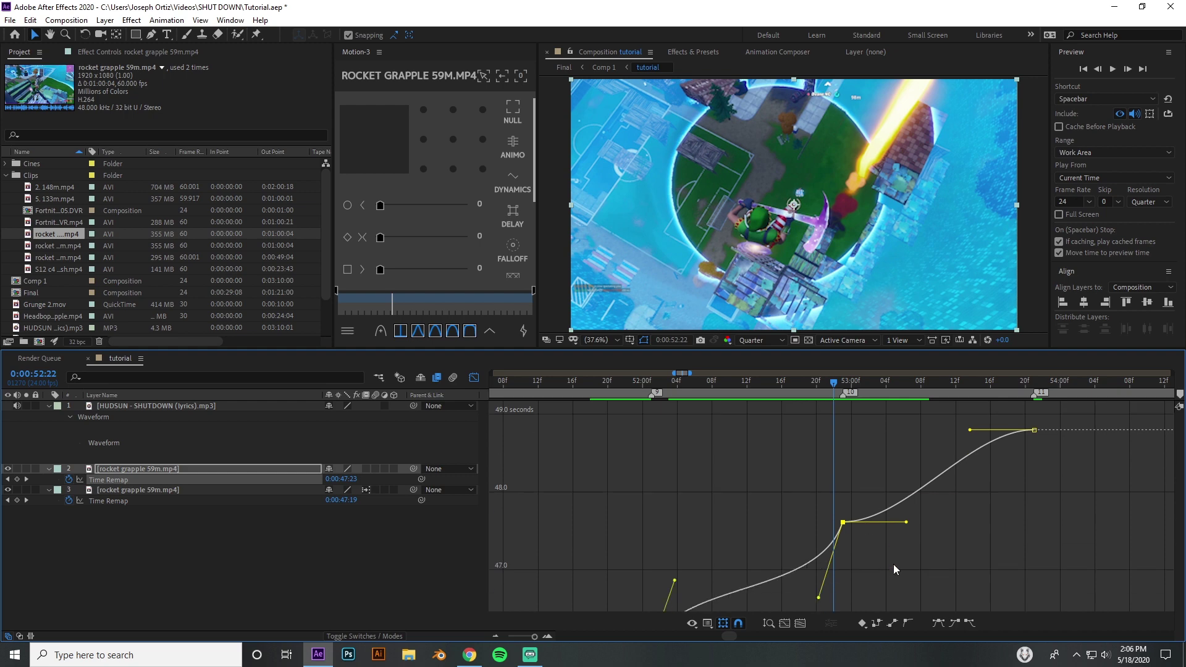
# Shape the curve between the sixth and last keyframes with diagonal handles at both ends, and preview the frames around 0:00:52:23.
pyautogui.moveTo(904, 522); pyautogui.dragTo(860, 482)
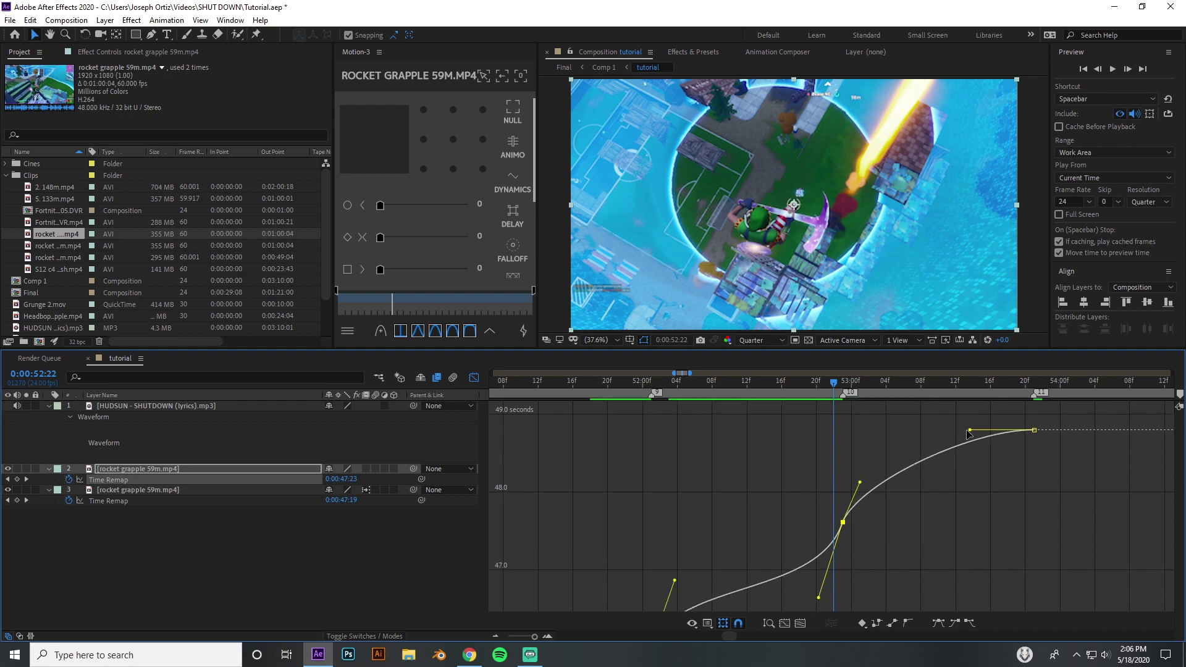
pyautogui.moveTo(970, 430); pyautogui.dragTo(1008, 475)
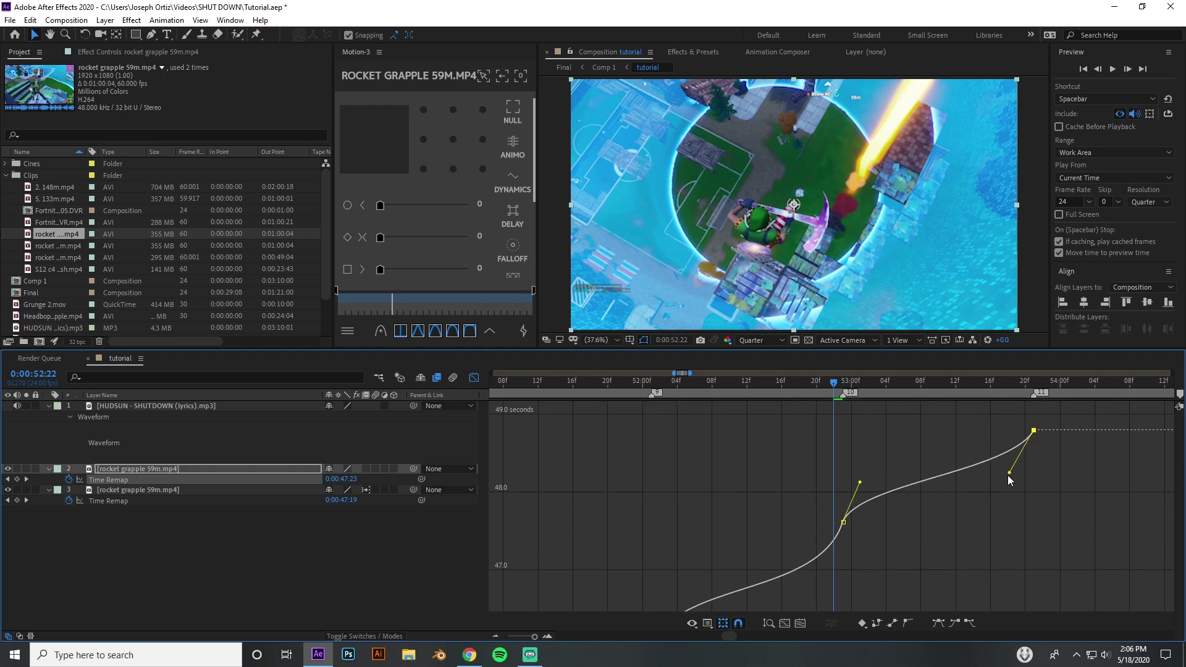
pyautogui.press('space')
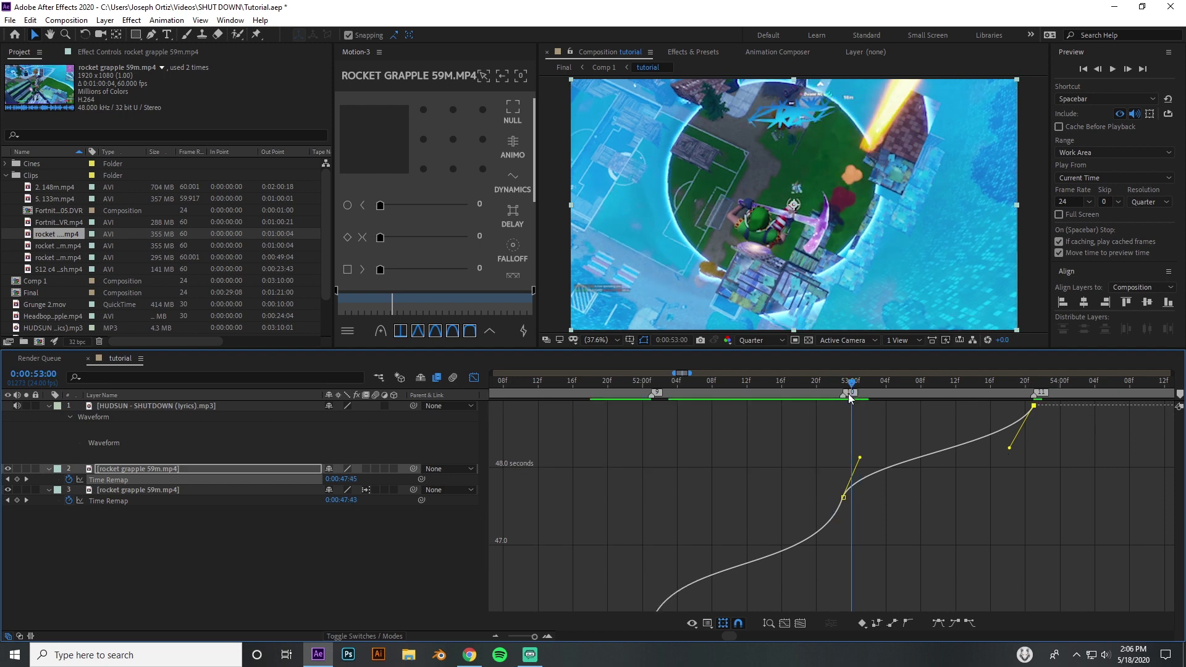
pyautogui.press('j')
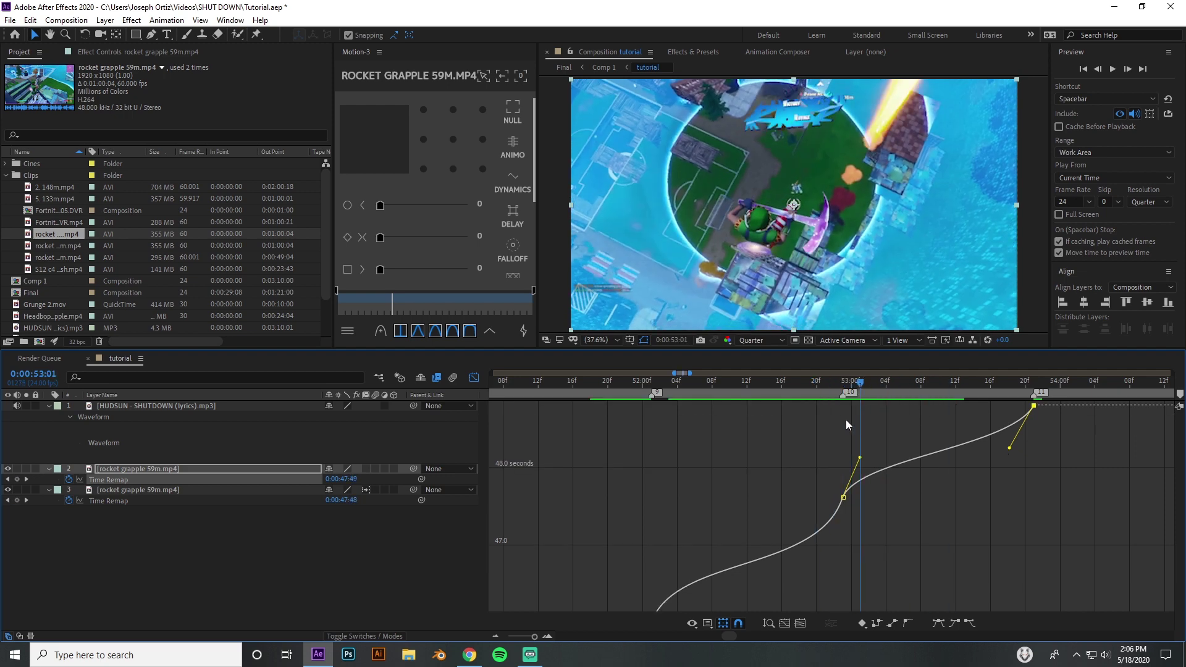
pyautogui.click(843, 383)
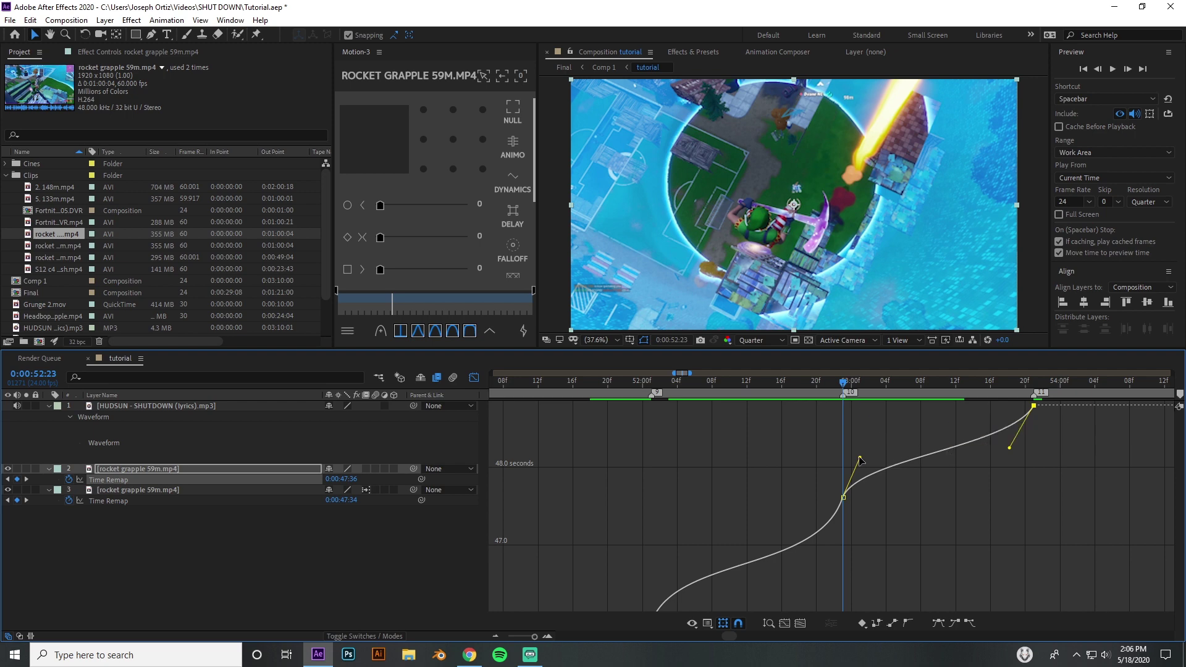
# Try near-vertical handles between the sixth and last keyframes, return them to steep diagonals, and scrub the section.
pyautogui.moveTo(860, 458); pyautogui.dragTo(844, 411)
pyautogui.moveTo(1007, 450); pyautogui.dragTo(1049, 477)
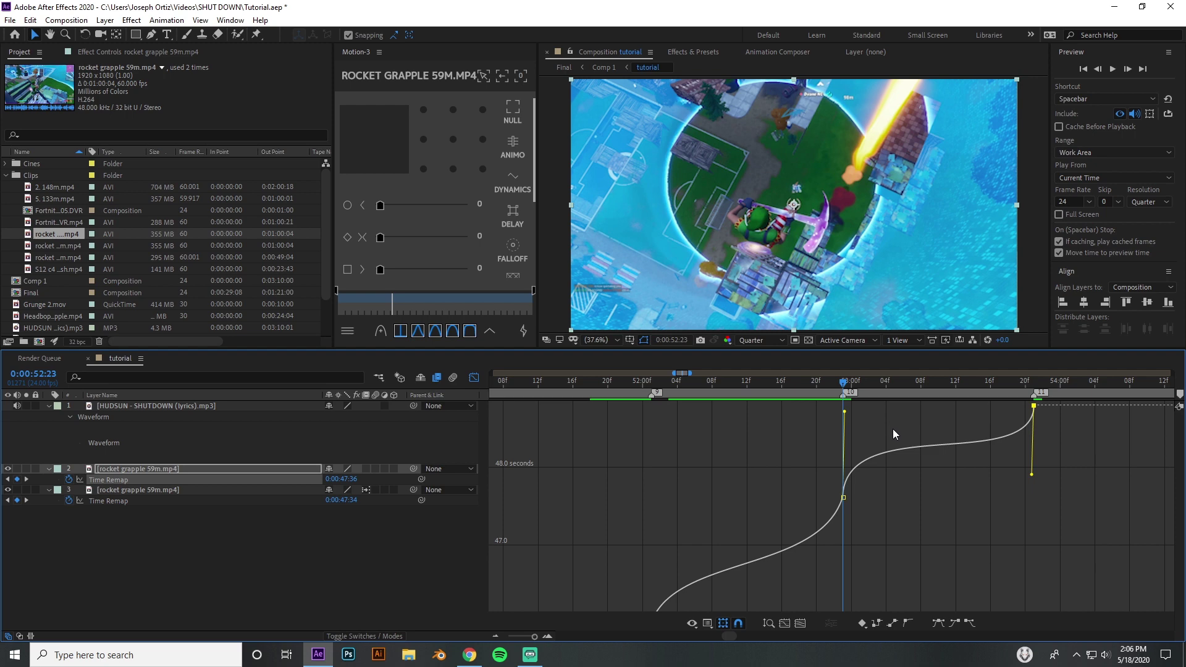
pyautogui.moveTo(845, 412); pyautogui.dragTo(858, 448)
pyautogui.moveTo(1031, 473); pyautogui.dragTo(1022, 444)
pyautogui.moveTo(844, 382); pyautogui.dragTo(773, 408)
# Leave the Graph Editor and scrub through the whole retimed clip to 0:00:54:00 to review its speed changes.
pyautogui.hotkey('shift', 'F3')
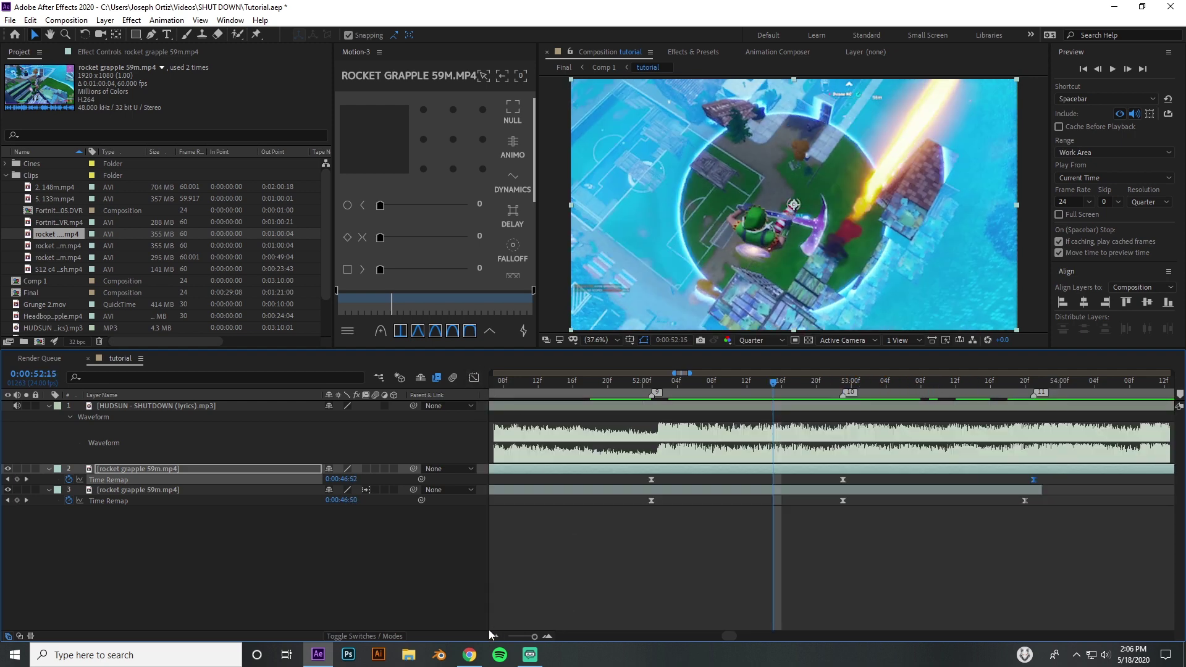
pyautogui.click(496, 636)
pyautogui.click(495, 636)
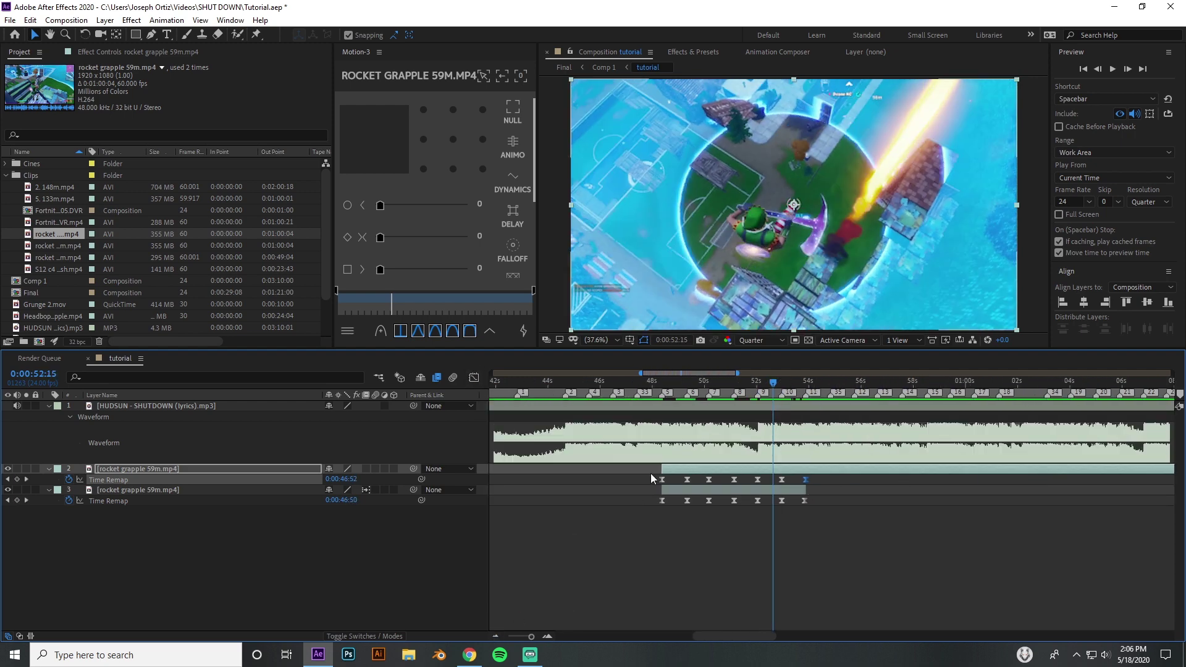
pyautogui.click(548, 636)
pyautogui.moveTo(555, 383); pyautogui.dragTo(845, 437)
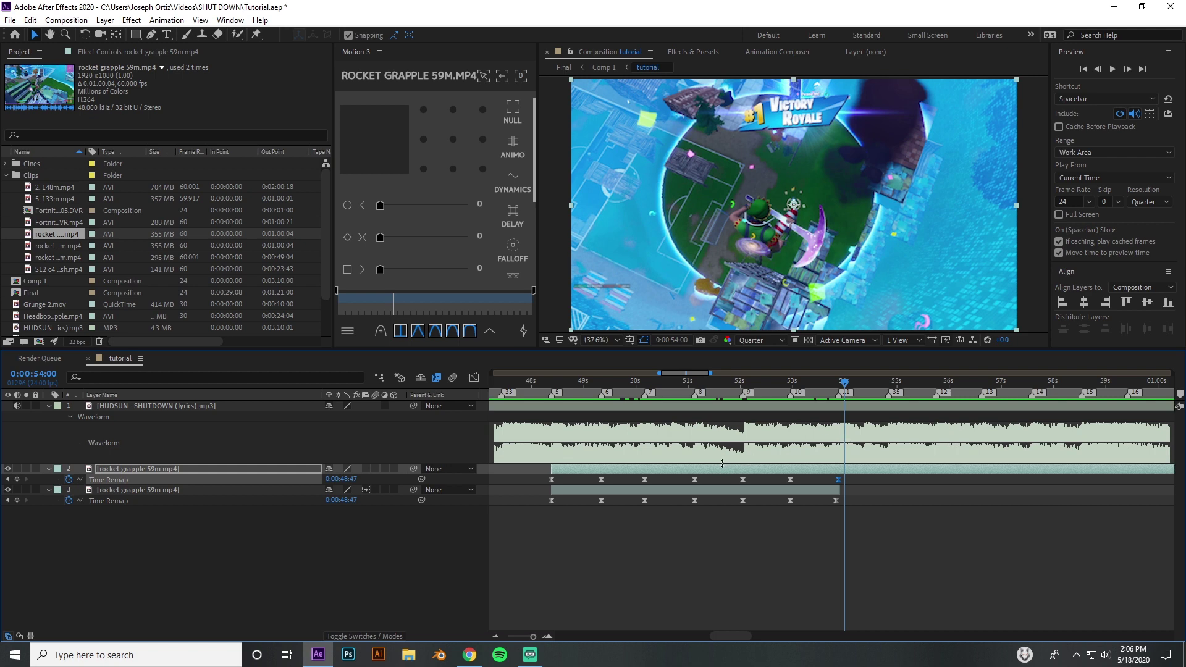
# Select all time remap keyframes of the lower rocket grapple layer and hide the upper copy.
pyautogui.click(714, 491)
pyautogui.moveTo(542, 500); pyautogui.dragTo(831, 506)
pyautogui.click(8, 469)
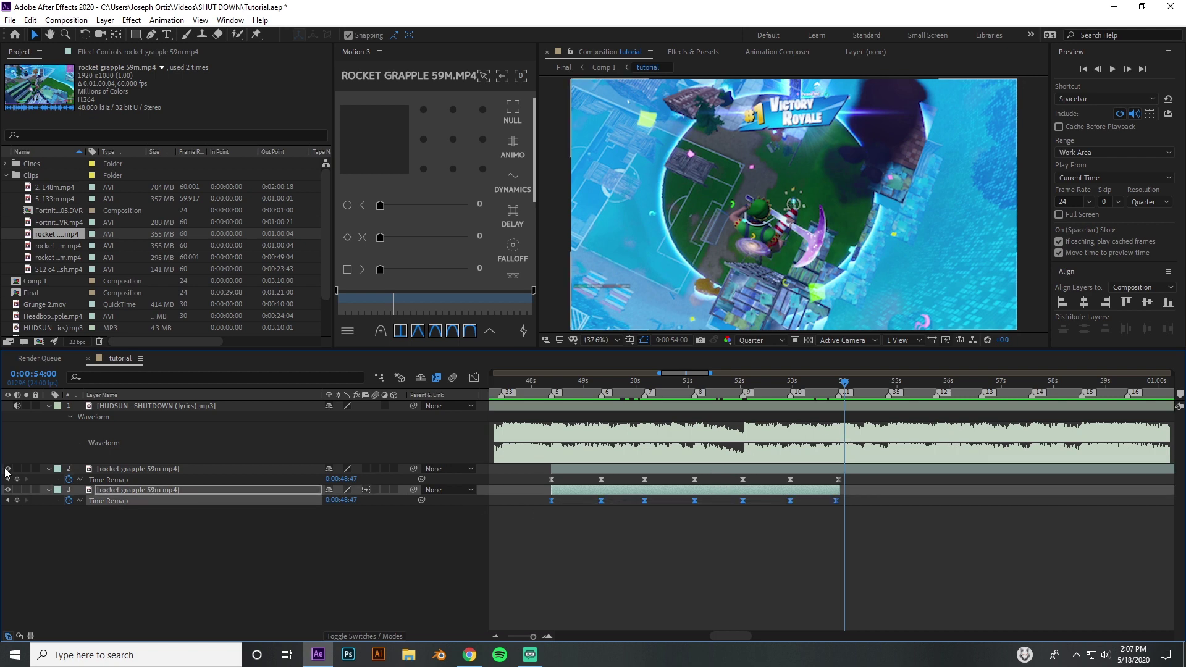
pyautogui.click(633, 382)
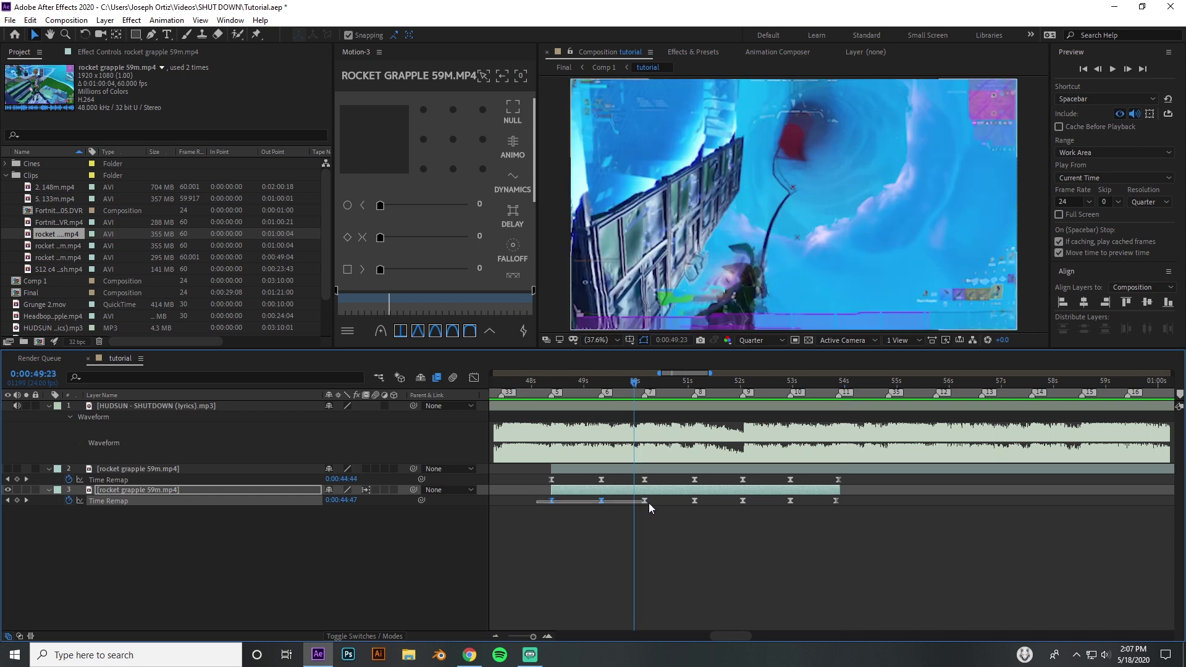
# Show the lower rocket grapple layer's time remap curve in the Graph Editor and examine the section between its first two keyframes.
pyautogui.click(474, 377)
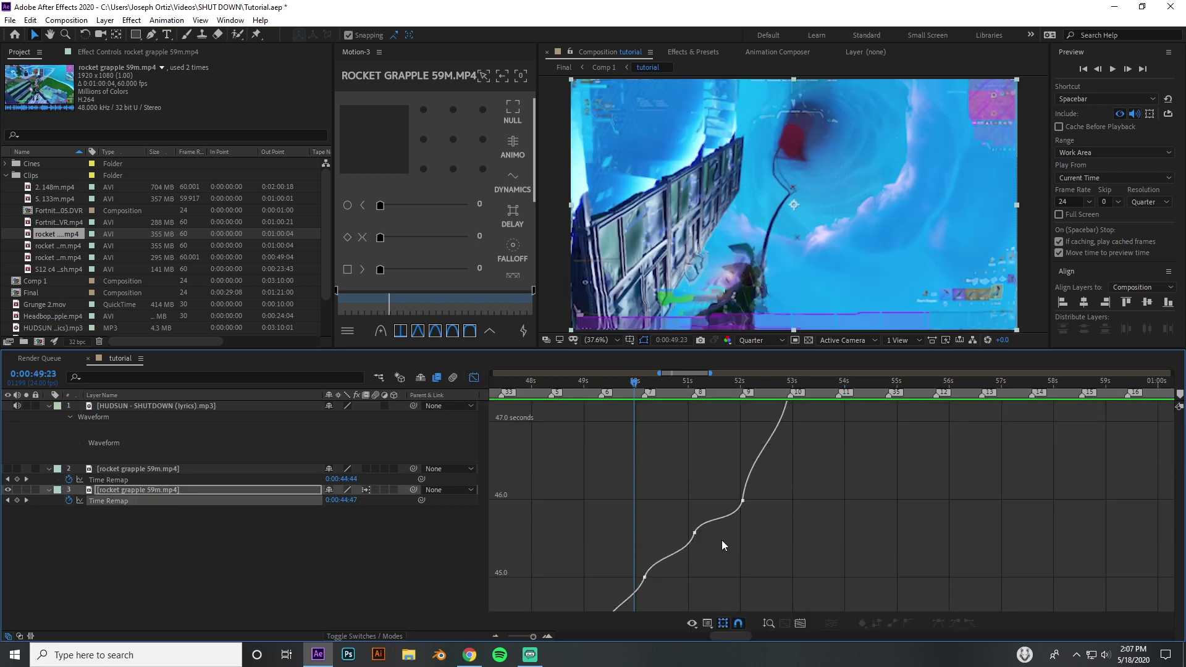
pyautogui.click(574, 390)
pyautogui.click(769, 624)
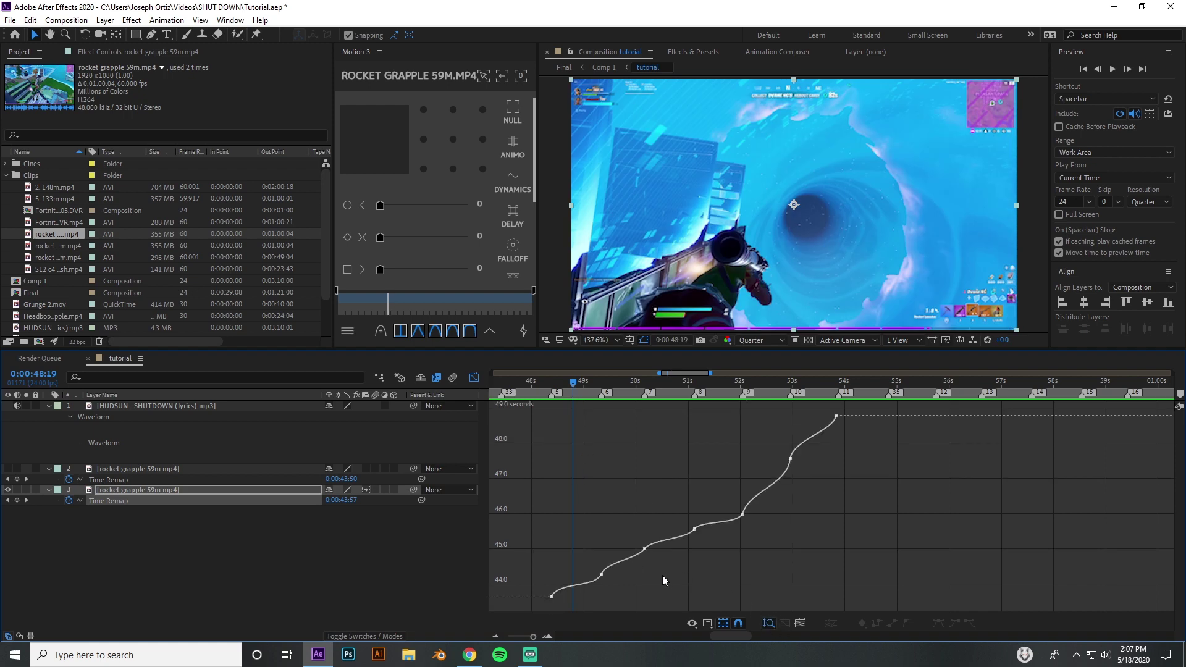
pyautogui.scroll(5, 651, 581)
pyautogui.scroll(4, 598, 606)
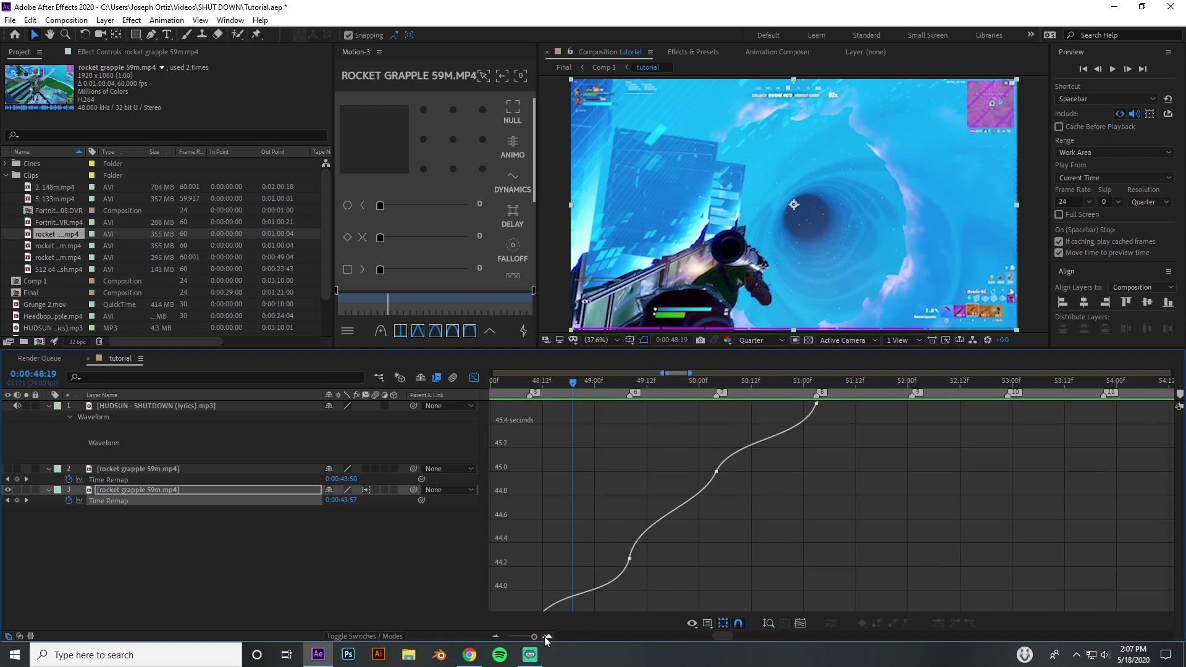
pyautogui.moveTo(724, 637); pyautogui.dragTo(722, 636)
pyautogui.scroll(5, 732, 575)
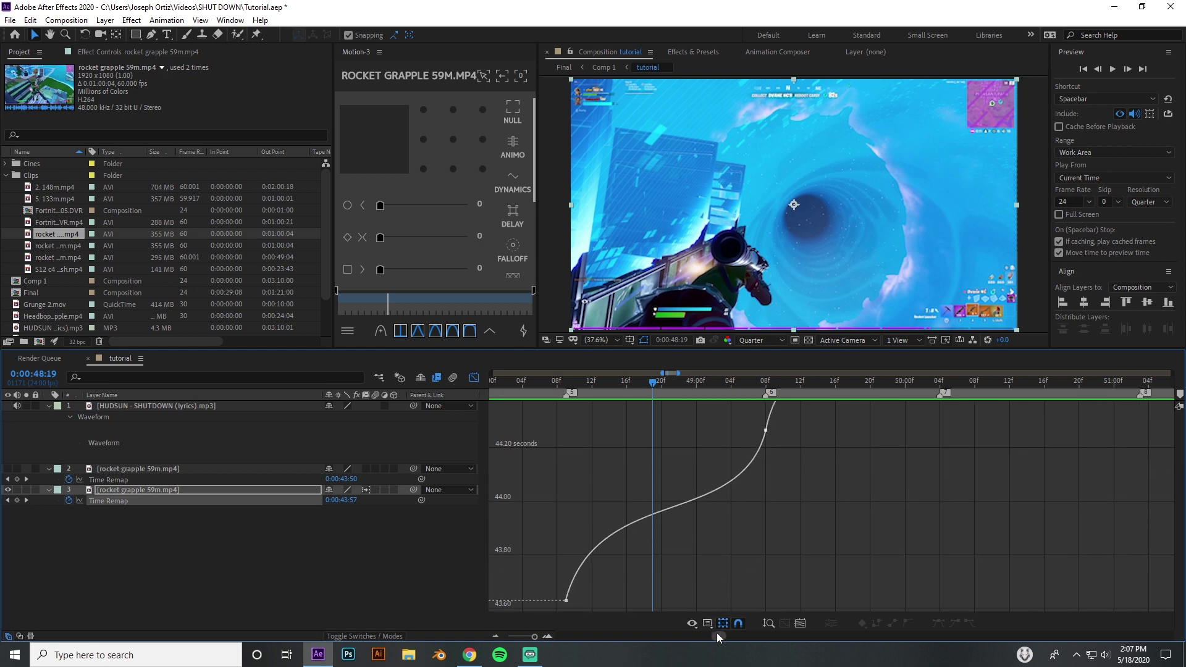
# Examine later sections of the lower rocket grapple layer's time remap curve, then leave the Graph Editor and fit the whole retimed clip in the timeline.
pyautogui.moveTo(718, 635)
pyautogui.mouseDown()
pyautogui.moveTo(695, 558)
pyautogui.moveTo(719, 635)
pyautogui.mouseUp()
pyautogui.scroll(5, 714, 584)
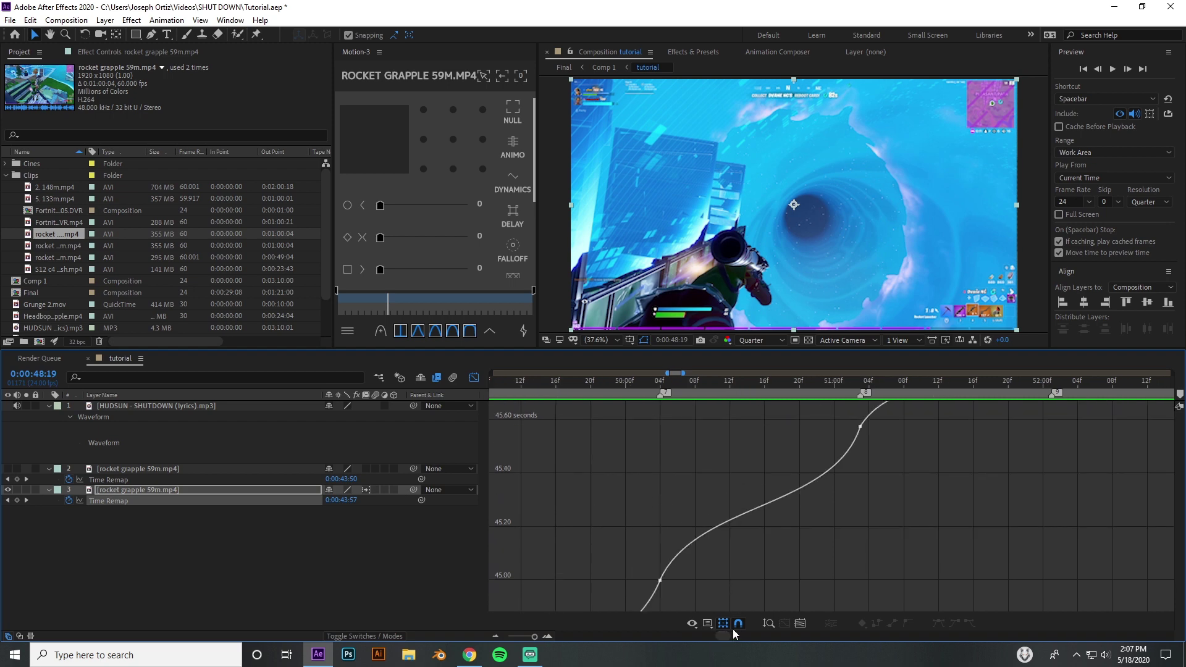
pyautogui.click(474, 377)
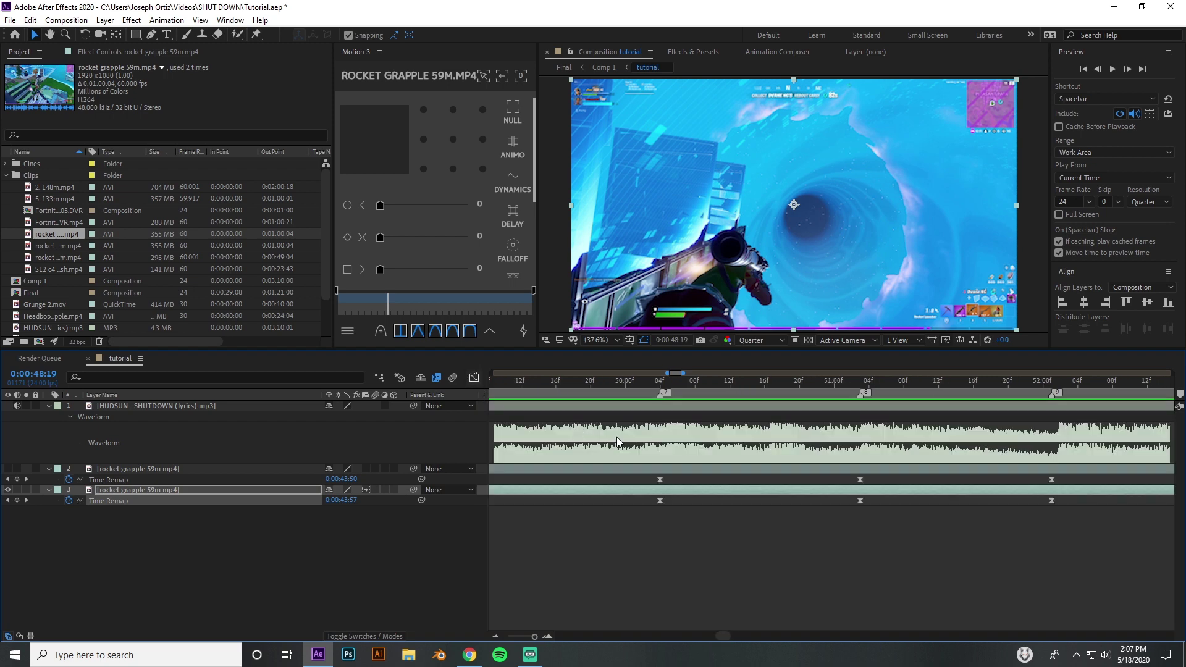
pyautogui.click(499, 635)
pyautogui.click(547, 637)
pyautogui.moveTo(561, 385); pyautogui.dragTo(566, 466)
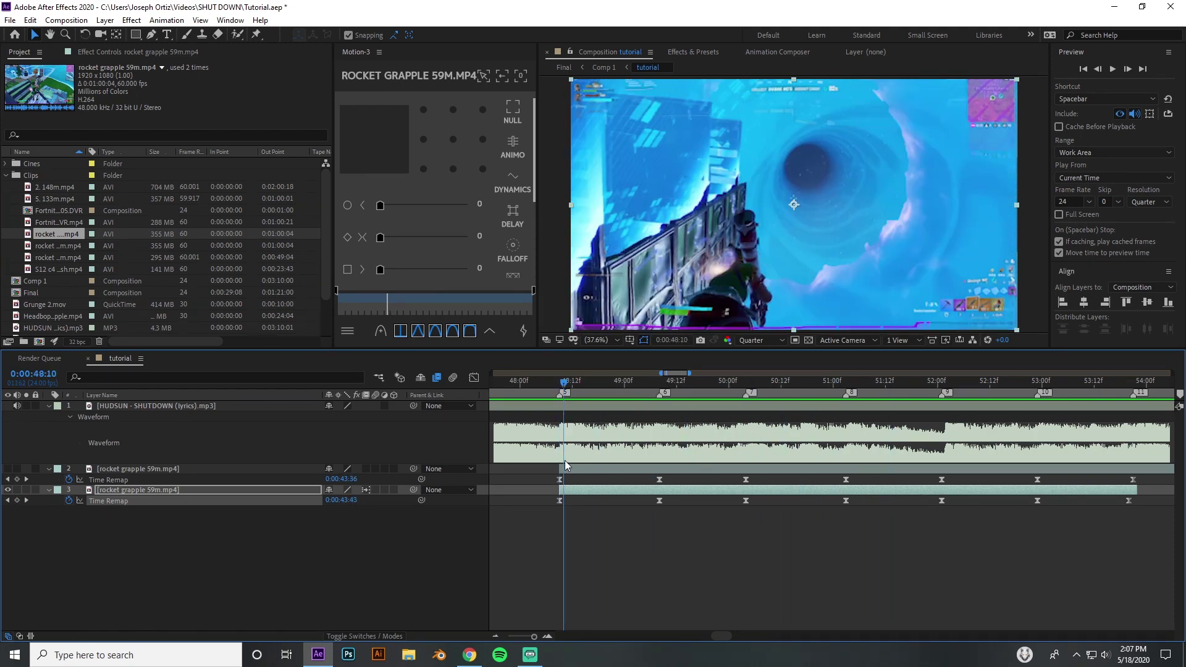
pyautogui.click(497, 633)
pyautogui.moveTo(733, 638); pyautogui.dragTo(735, 640)
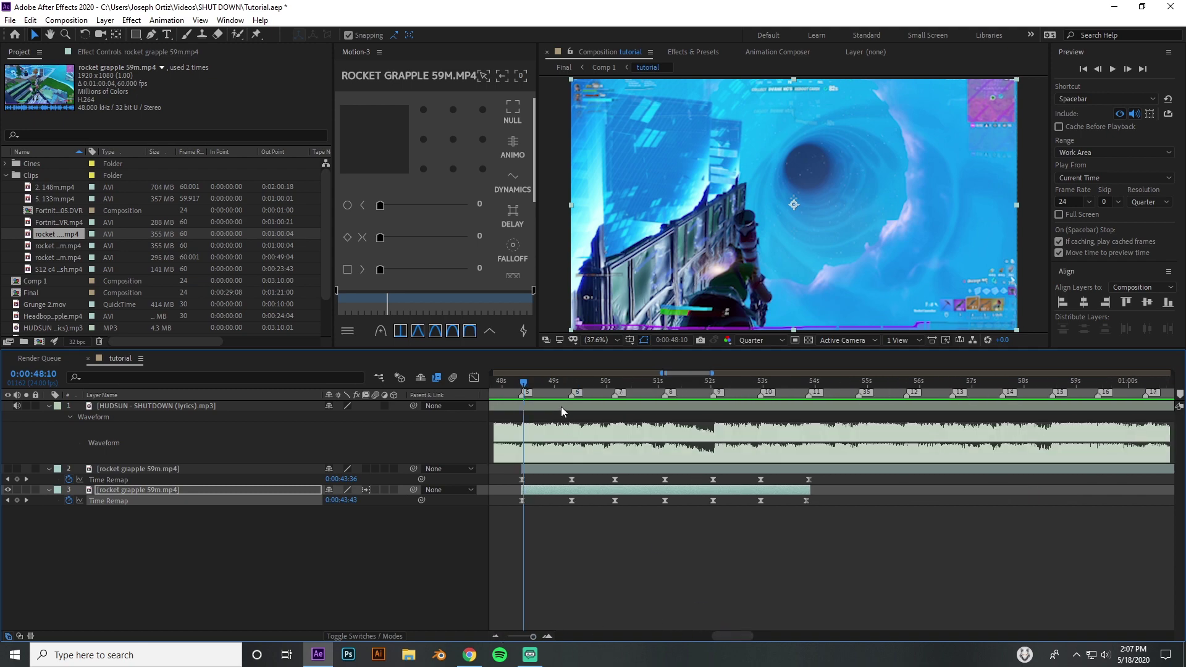
# Scrub through the lower rocket grapple layer from its first keyframe to 0:00:53:13 and back to review the beat-synced speed changes.
pyautogui.moveTo(521, 384); pyautogui.dragTo(714, 449)
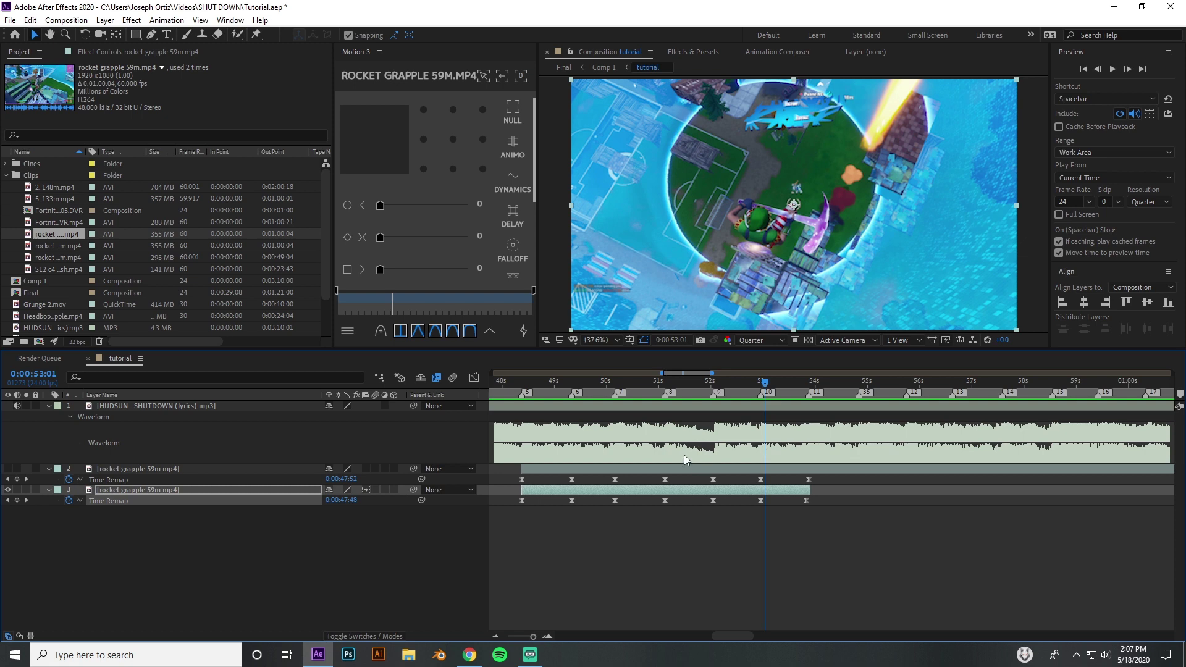
pyautogui.moveTo(698, 391); pyautogui.dragTo(759, 403)
pyautogui.press('k')
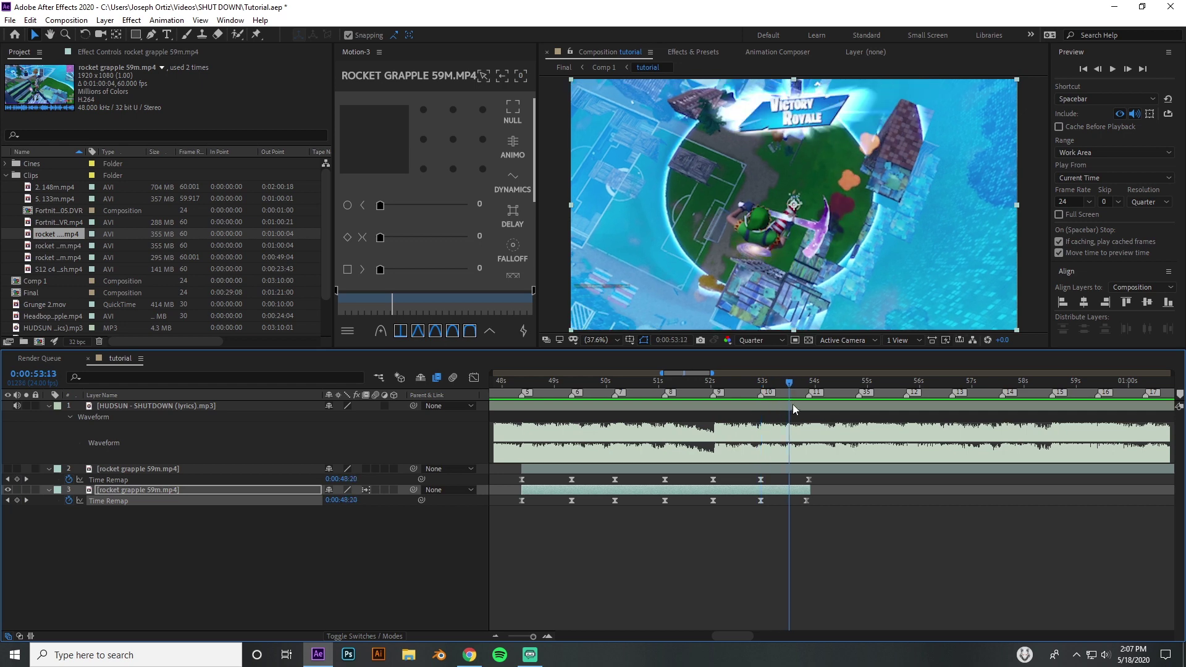
pyautogui.press('j')
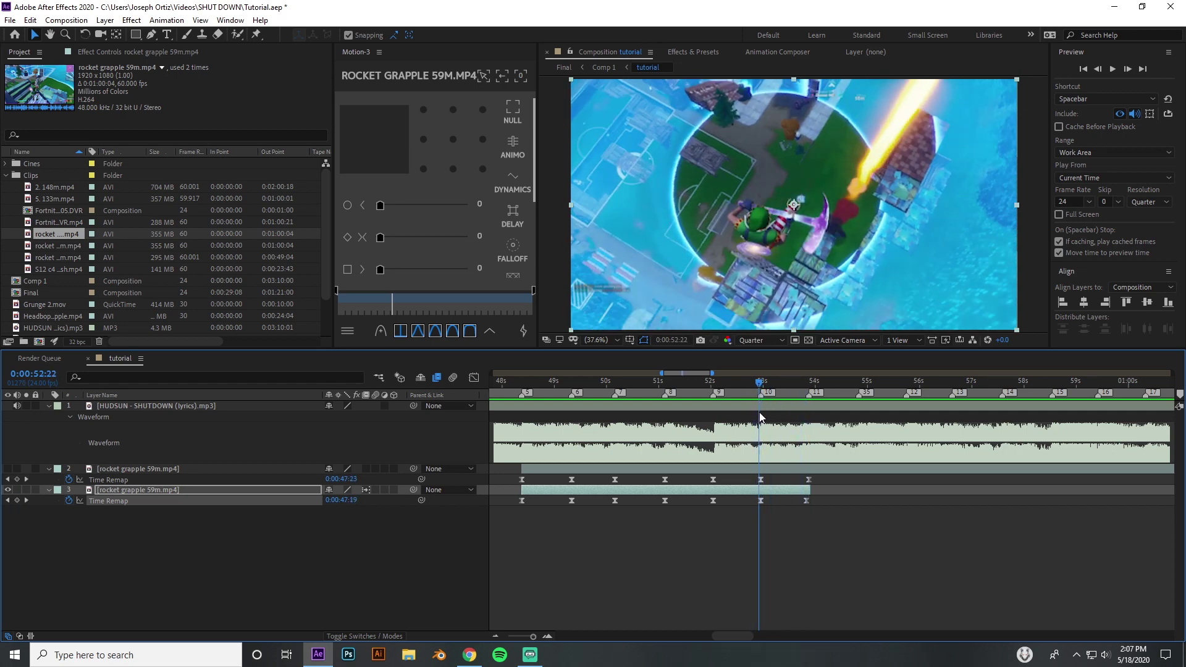
pyautogui.moveTo(533, 384); pyautogui.dragTo(661, 418)
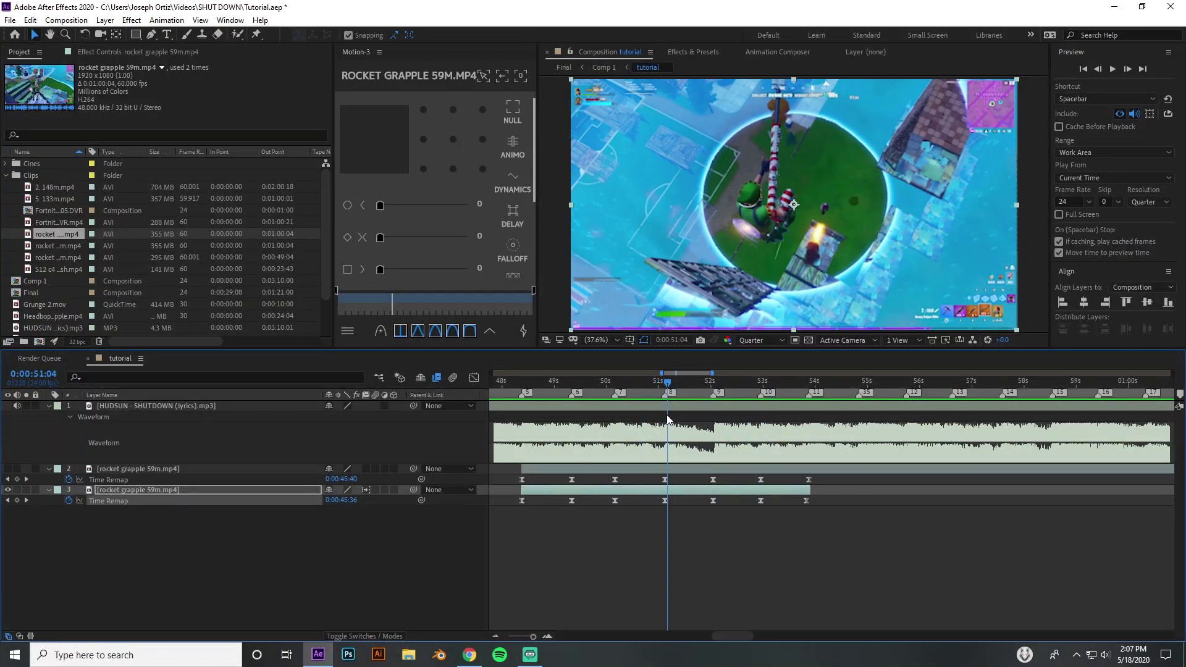
# Select the lower rocket grapple layer's third time remap keyframe in the Graph Editor and make its incoming handle slightly steeper.
pyautogui.moveTo(513, 499); pyautogui.dragTo(814, 507)
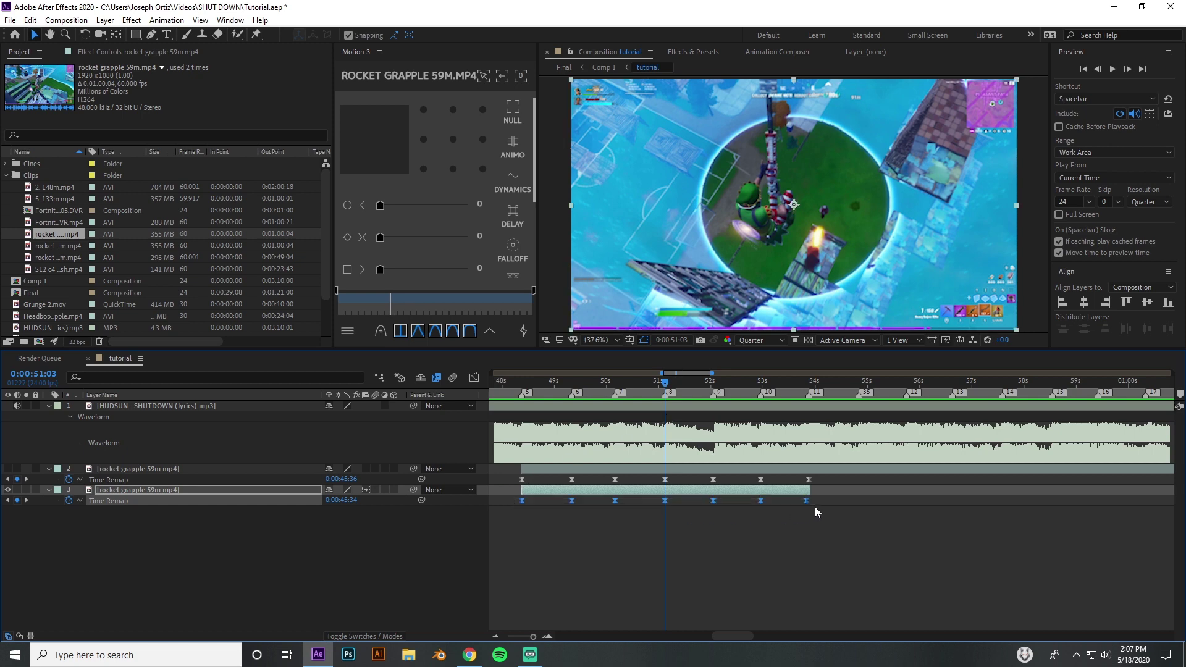
pyautogui.click(477, 378)
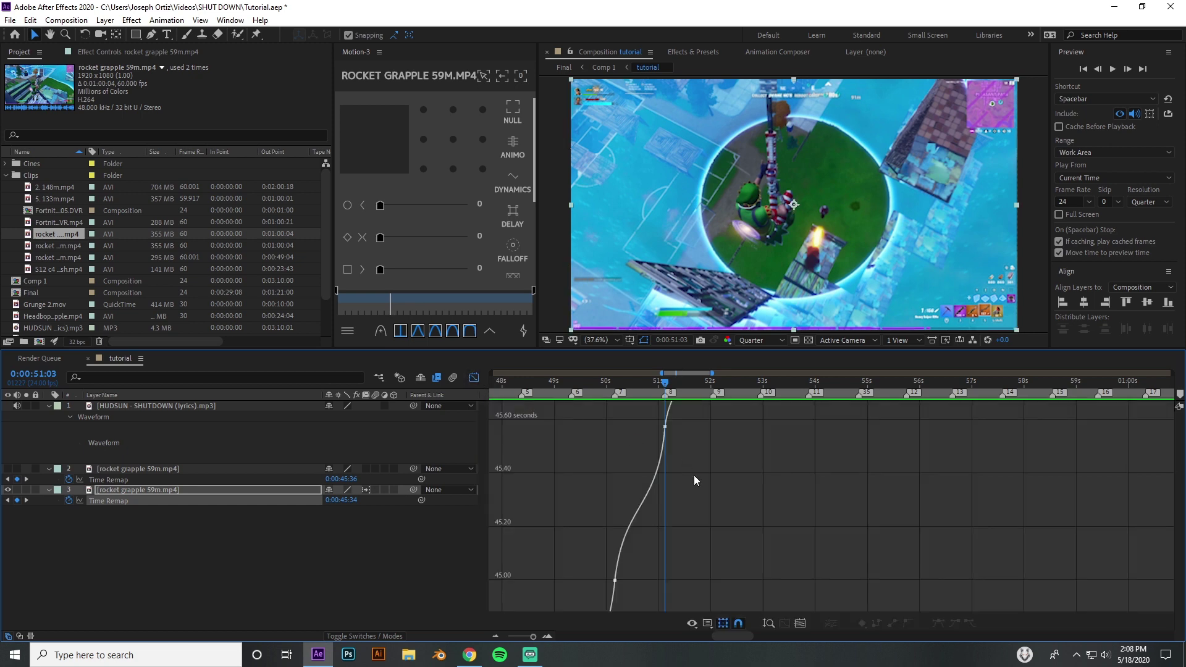
pyautogui.click(614, 432)
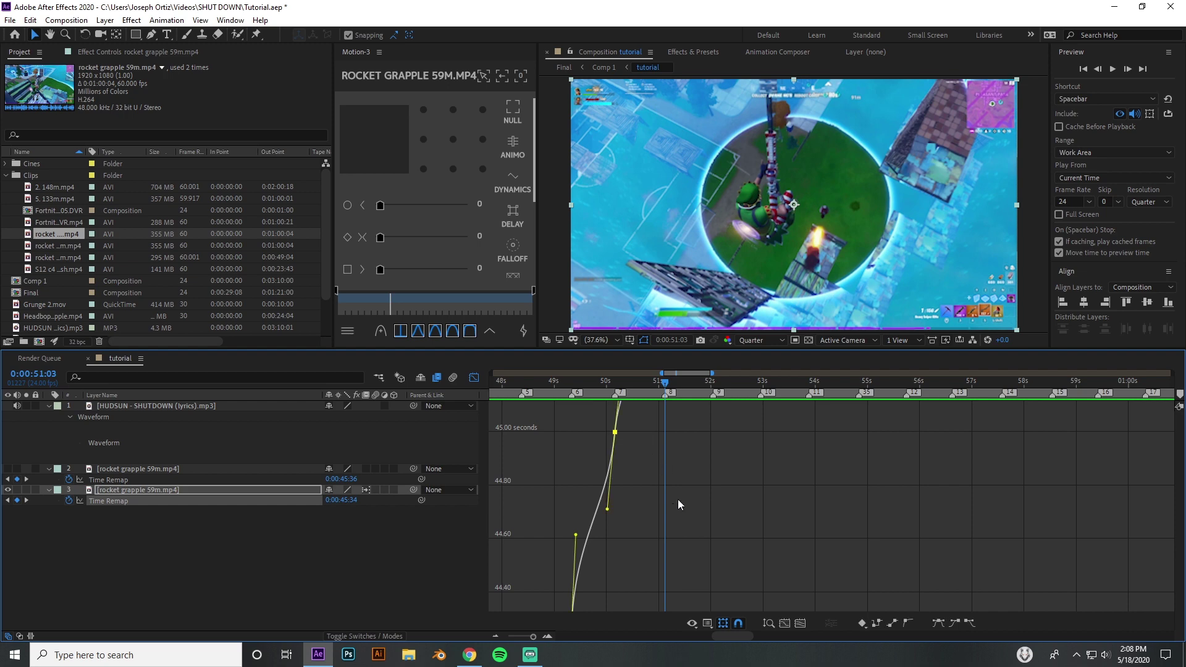
pyautogui.click(475, 378)
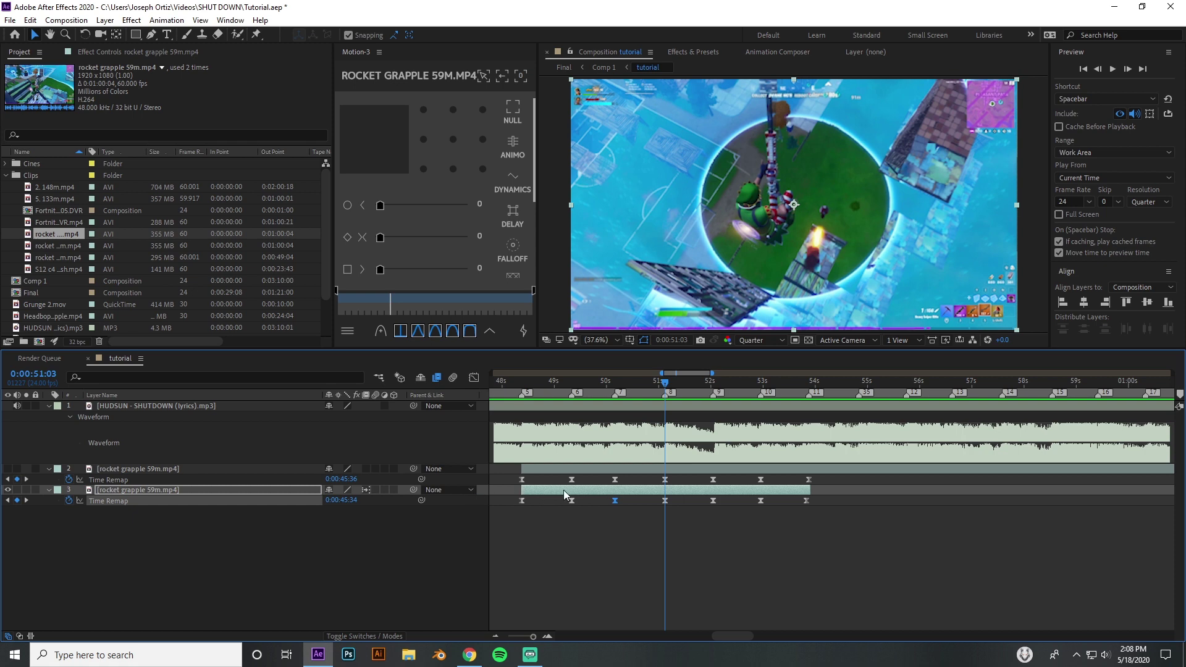
pyautogui.hotkey('shift', 'F3')
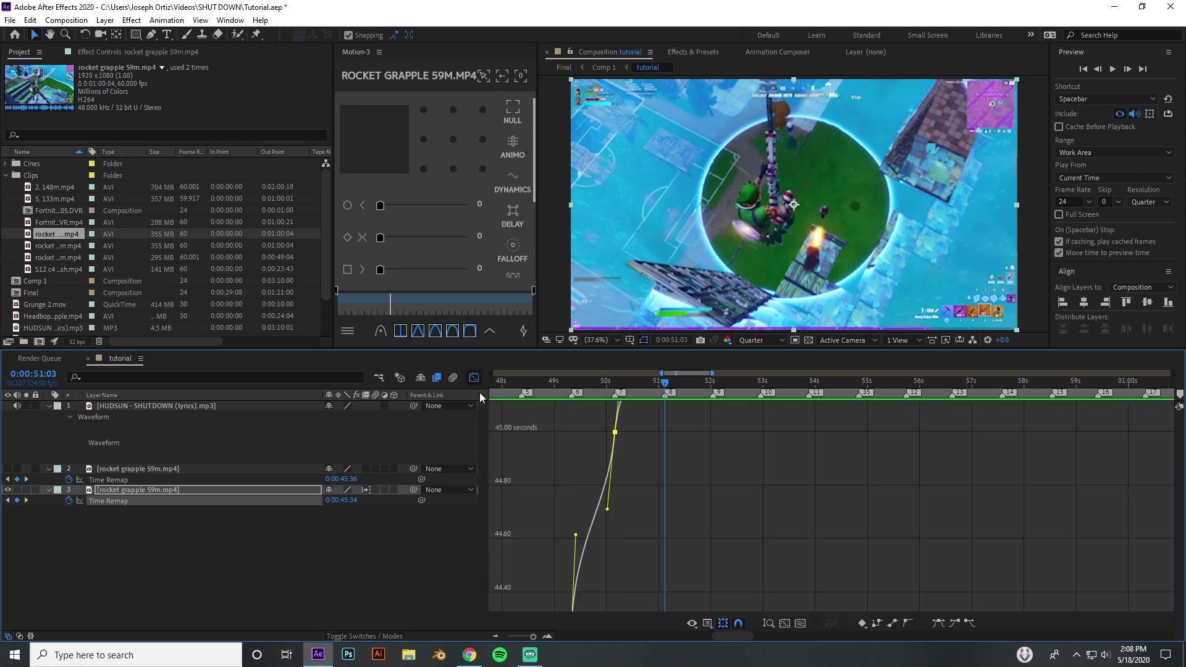
pyautogui.hotkey('shift', 'F3')
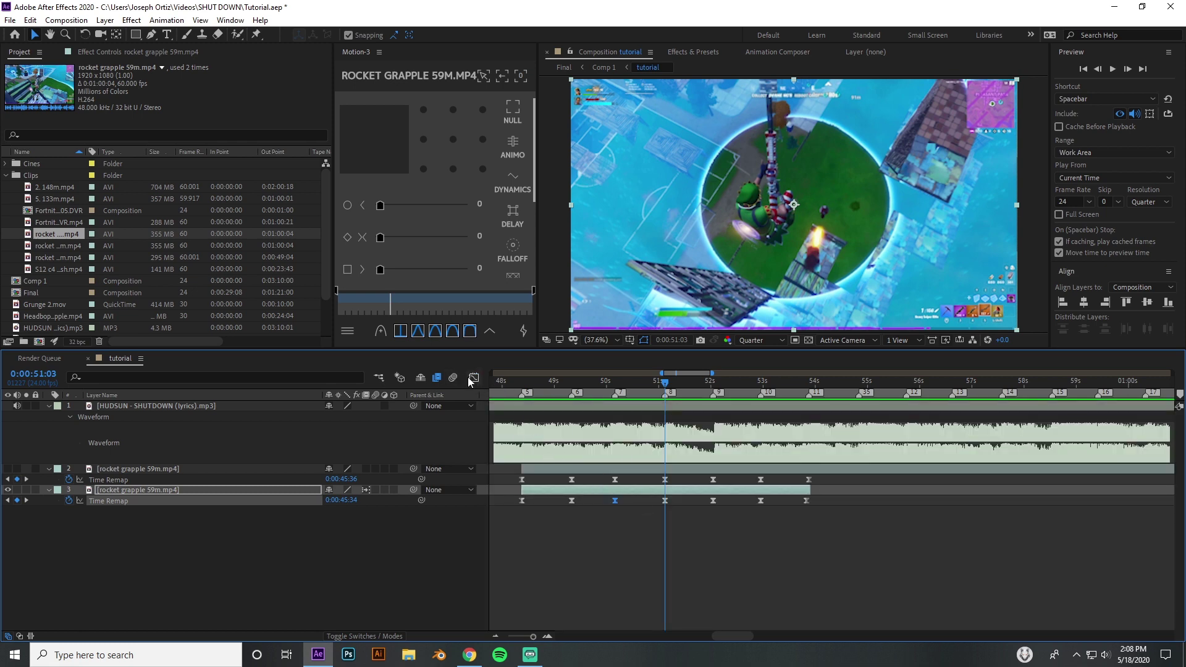
pyautogui.click(473, 378)
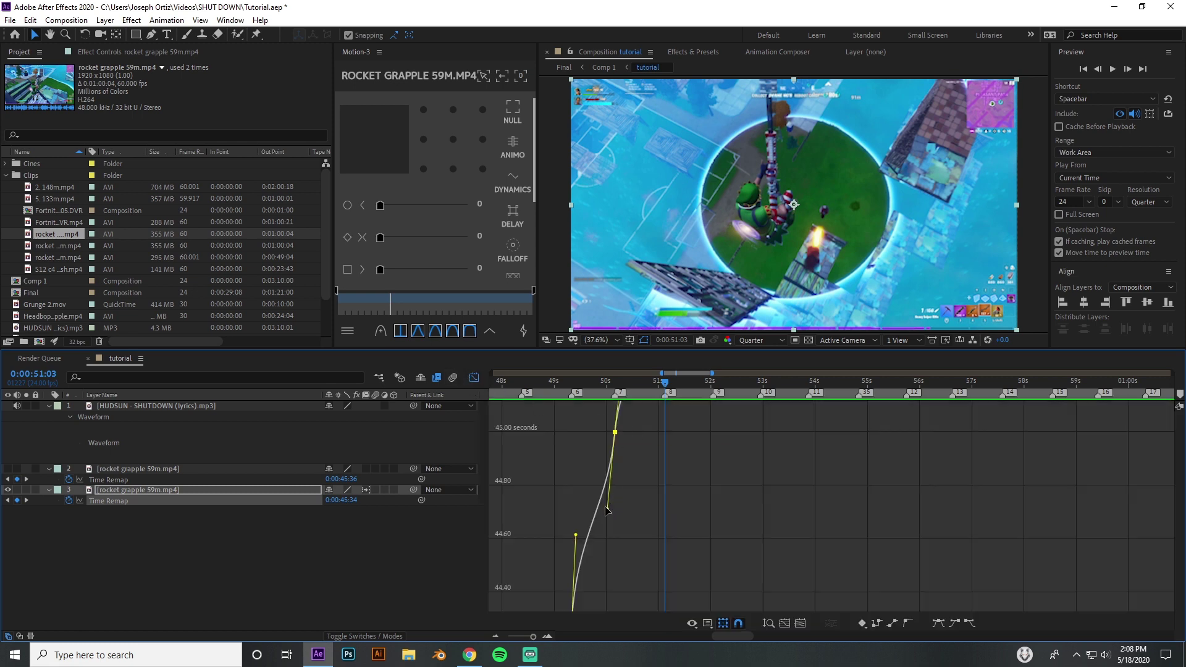
pyautogui.moveTo(606, 509); pyautogui.dragTo(610, 510)
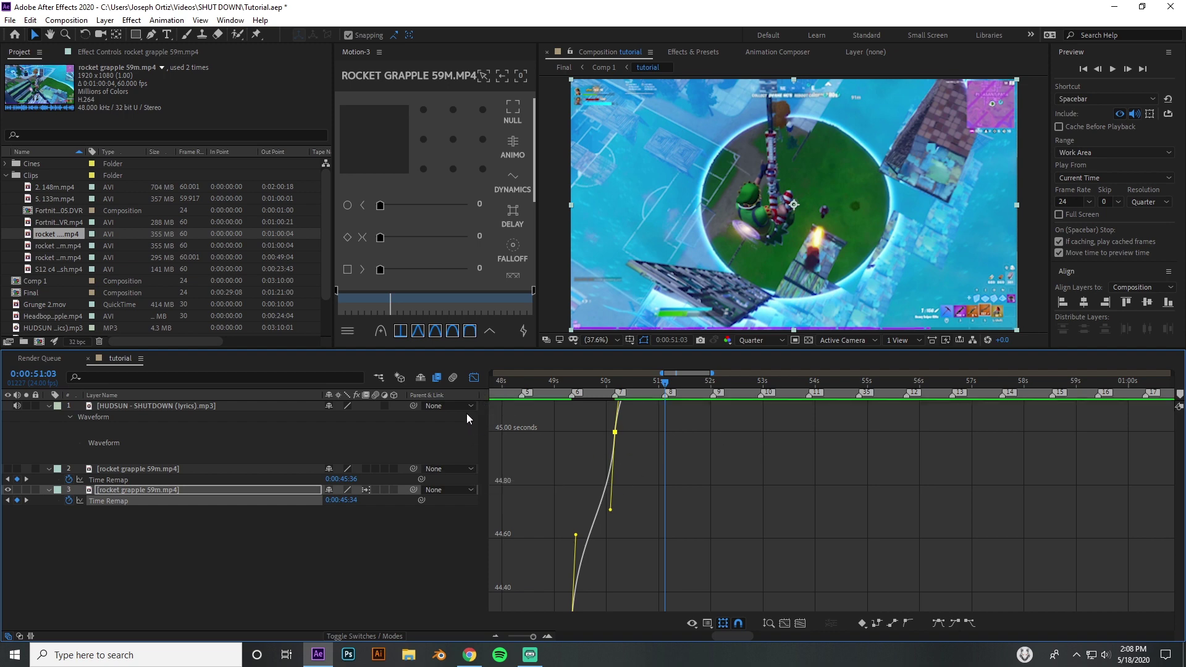
# Leave the Graph Editor and scrub the retimed clip to its end at 0:00:53:22, then review it again up to 0:00:50:09.
pyautogui.click(474, 377)
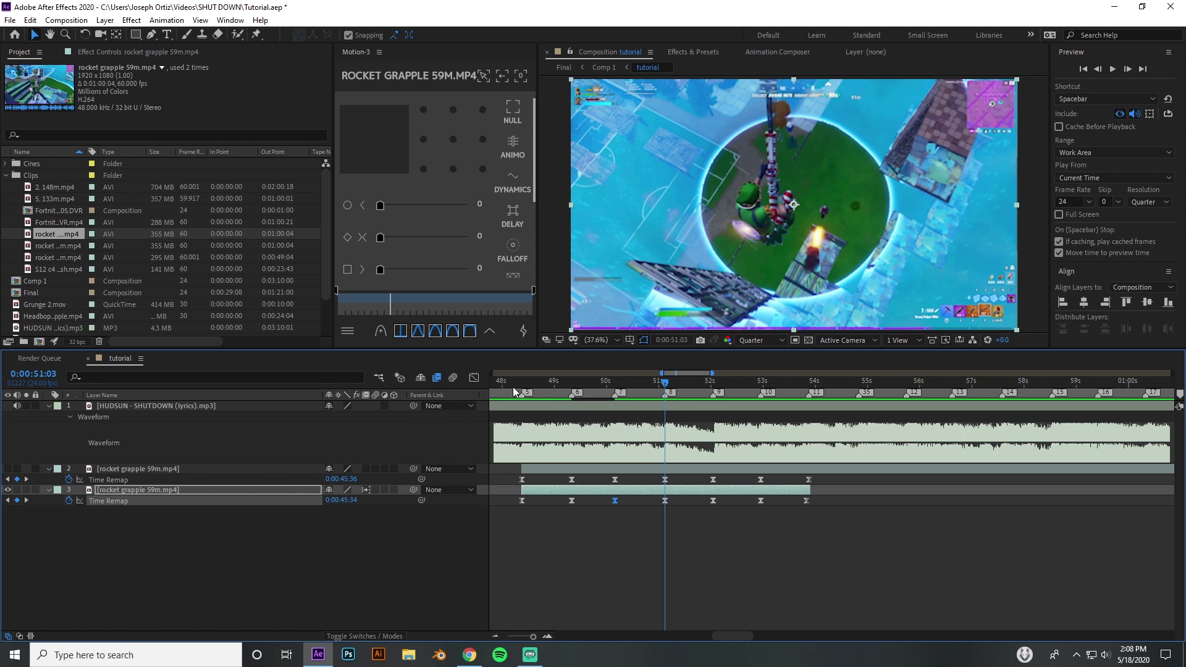
pyautogui.moveTo(569, 390); pyautogui.dragTo(810, 466)
pyautogui.press('space')
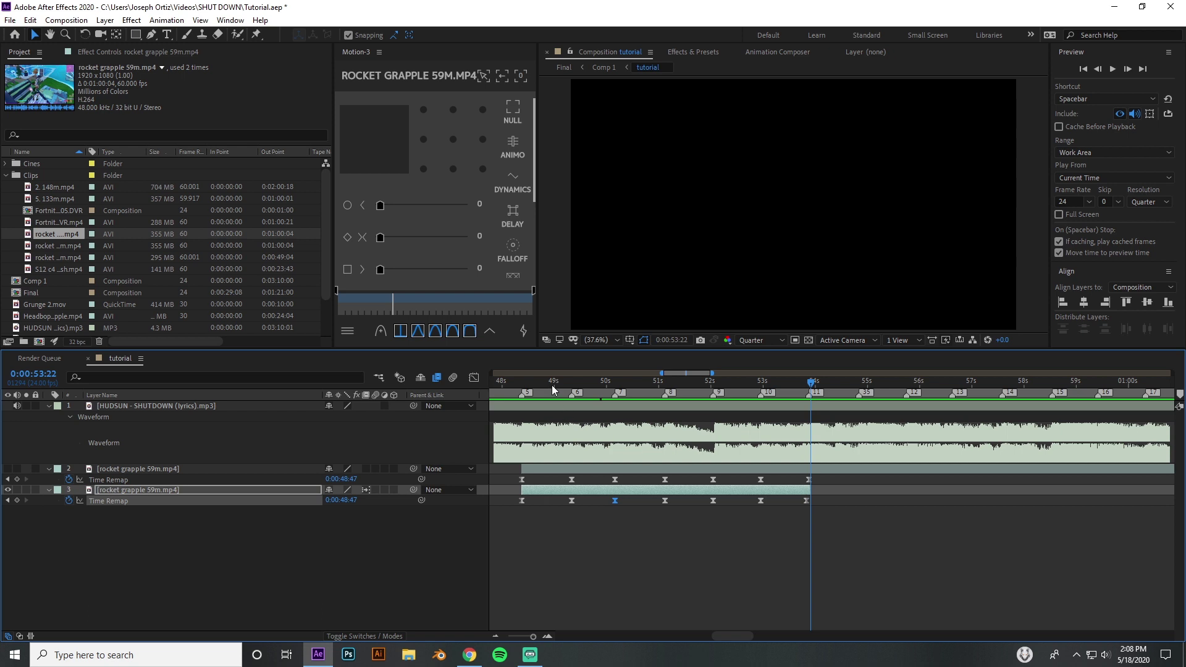
pyautogui.moveTo(555, 391); pyautogui.dragTo(625, 433)
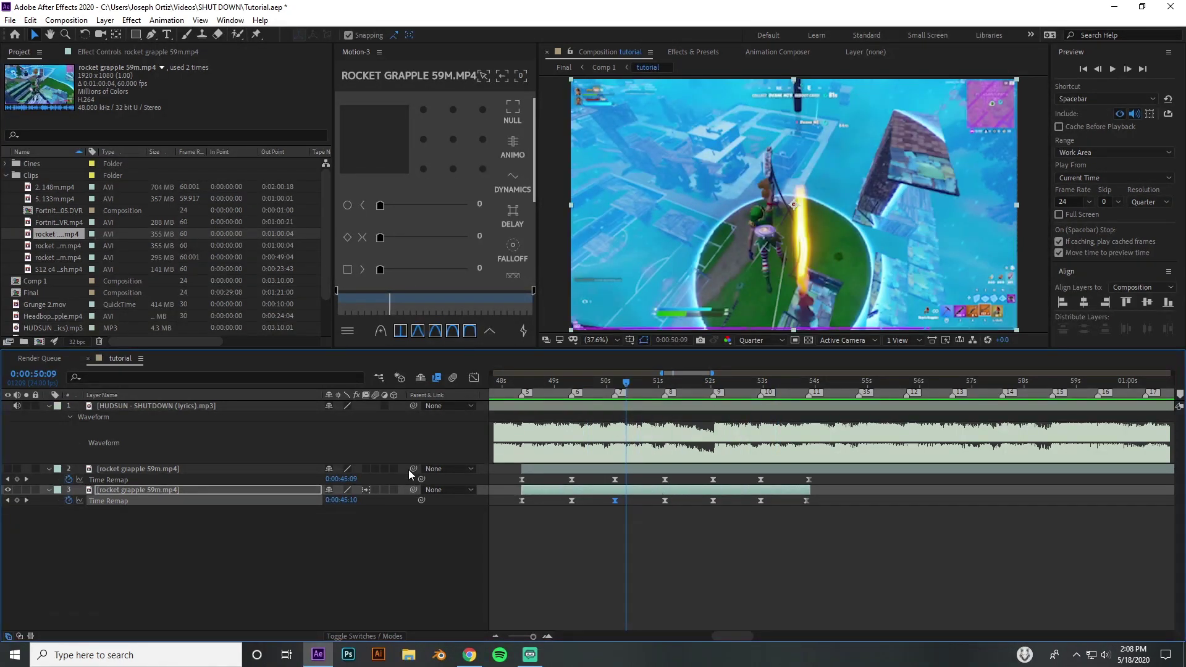
# Turn the lower rocket grapple layer's frame blending off and on again, then scrub the clip to 0:00:52:13 to check the blended motion.
pyautogui.click(365, 489)
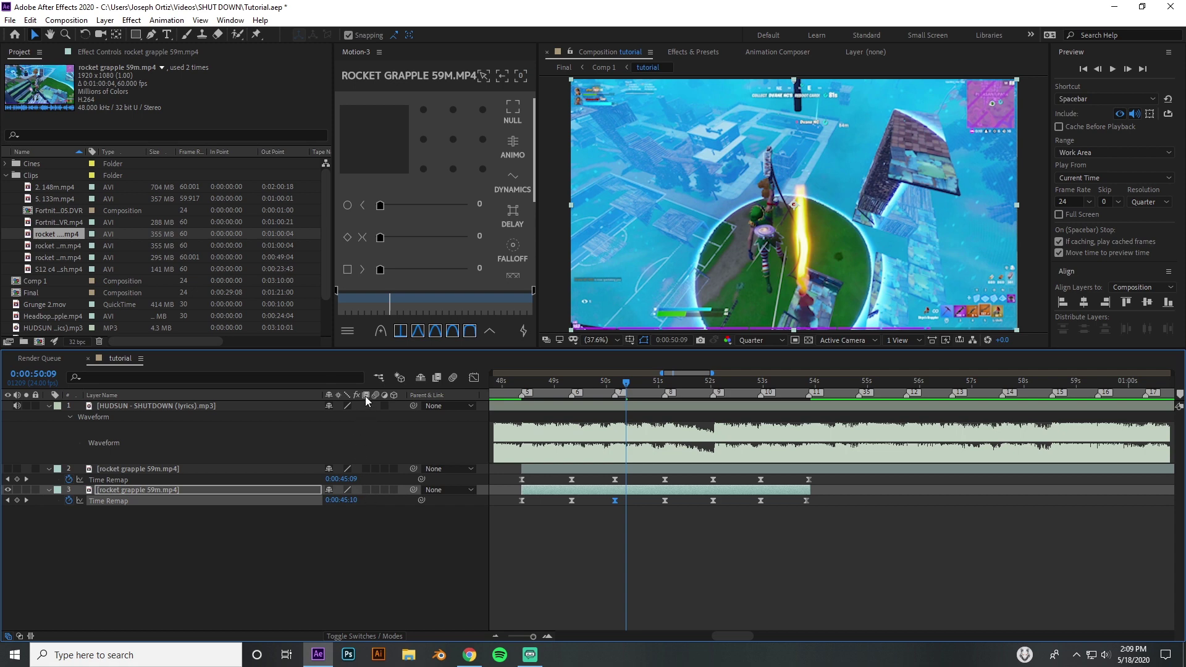
pyautogui.click(366, 490)
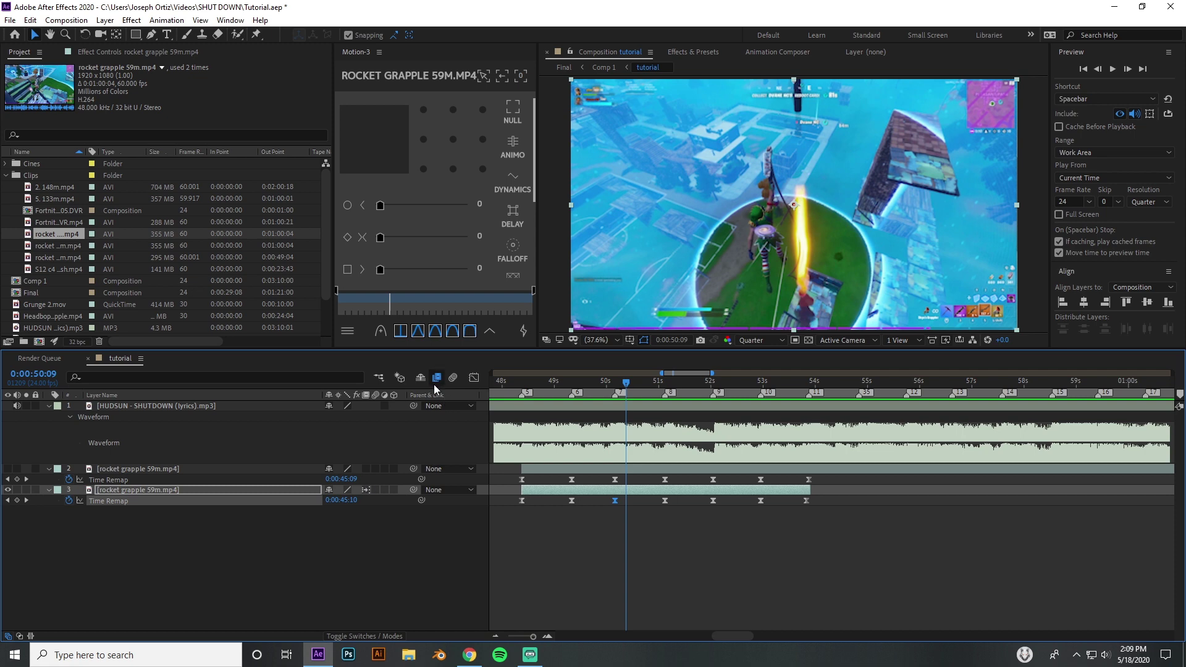
pyautogui.moveTo(538, 394); pyautogui.dragTo(661, 431)
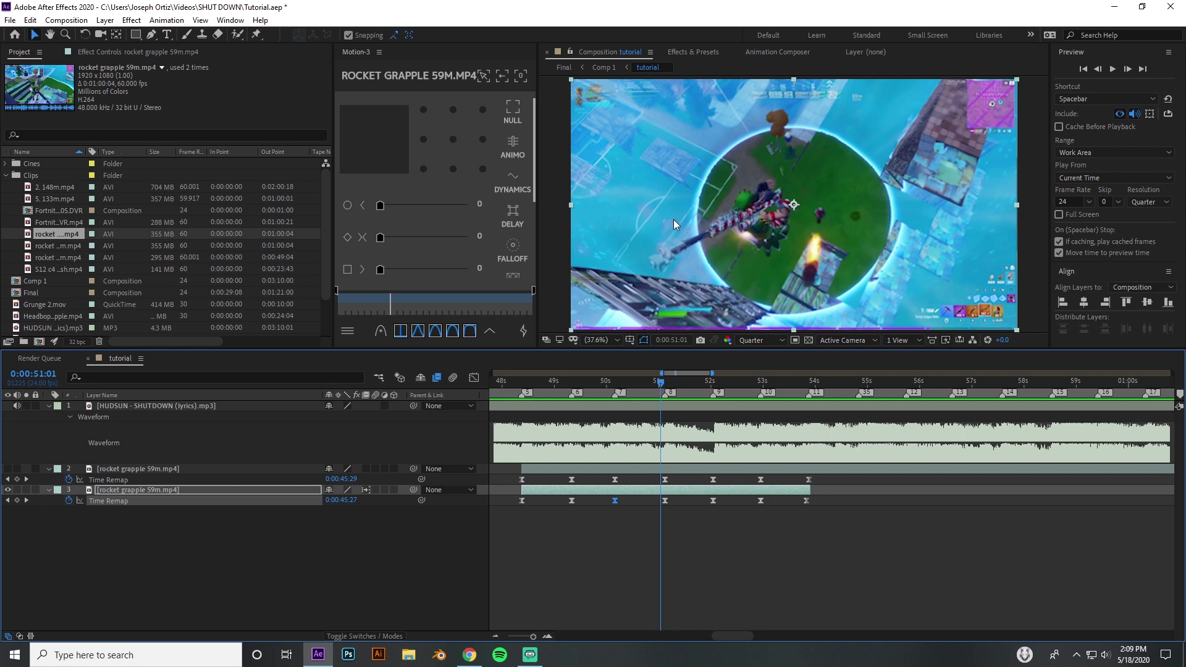
pyautogui.moveTo(536, 384); pyautogui.dragTo(739, 390)
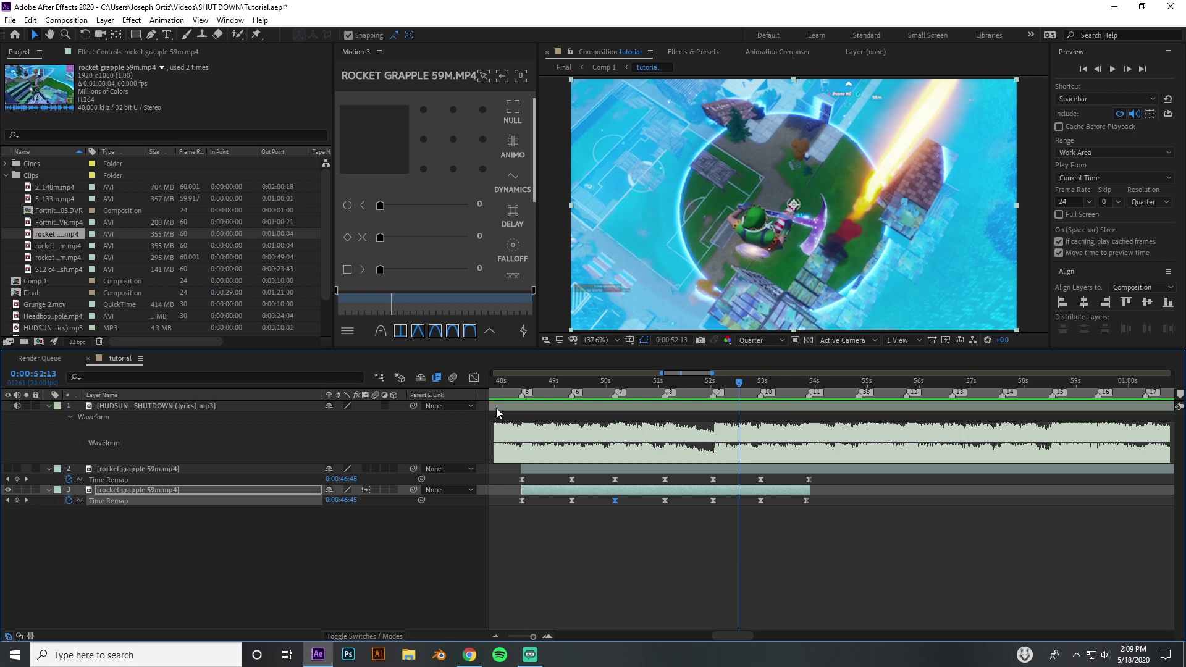
# Disable frame blending for the composition to compare the clip without it, then re-enable it and scrub to 0:00:51:01.
pyautogui.click(436, 378)
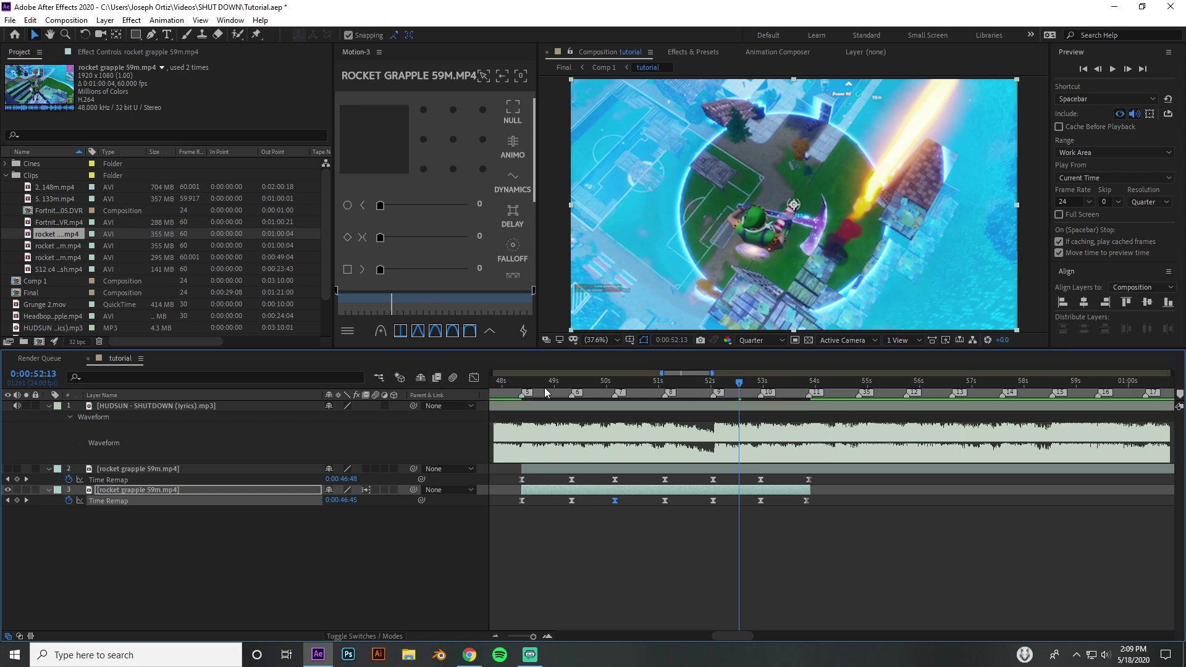
pyautogui.moveTo(524, 386); pyautogui.dragTo(683, 391)
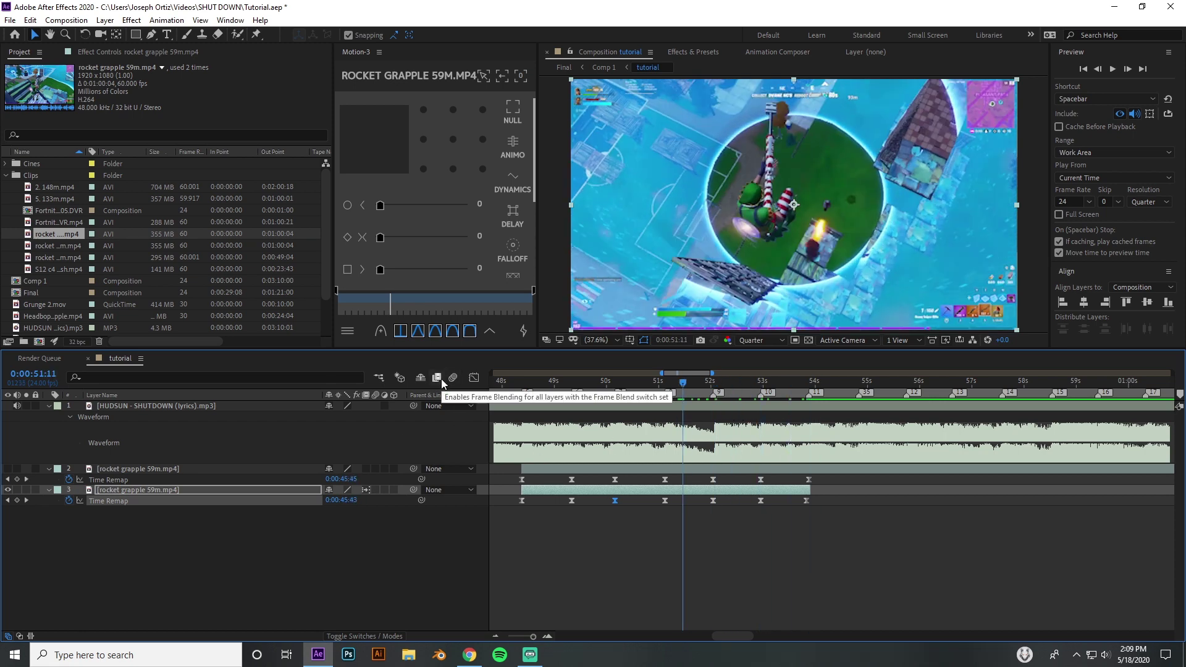
pyautogui.moveTo(569, 392); pyautogui.dragTo(661, 438)
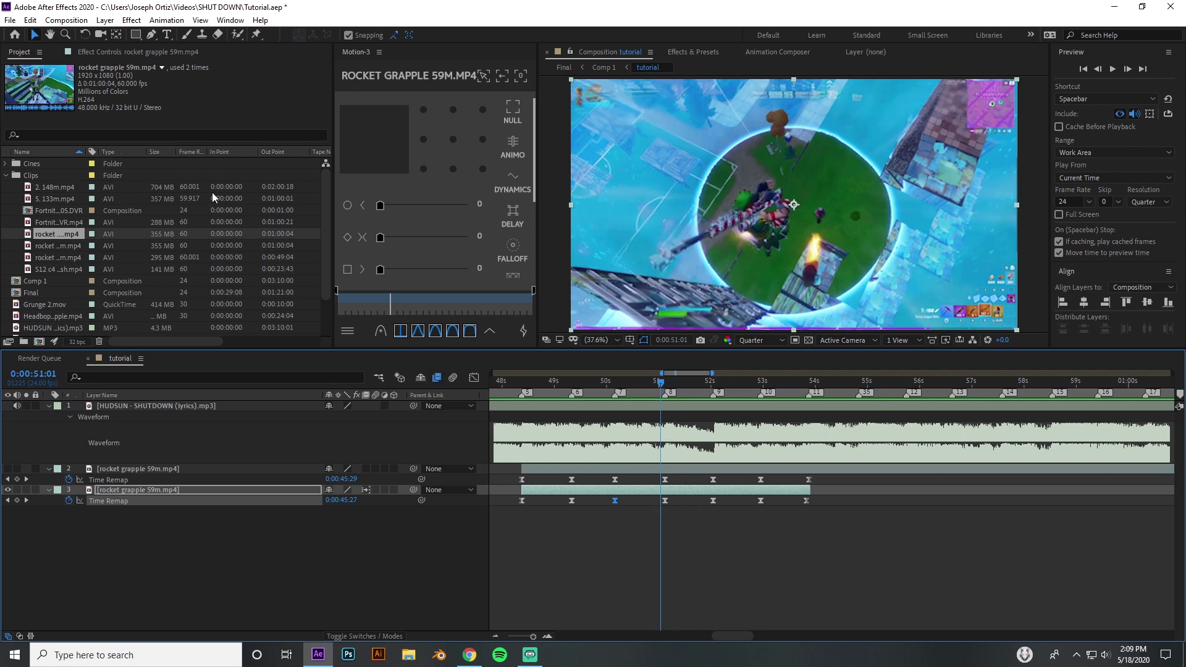
# Try splitting the lower rocket grapple layer at 0:00:51:01 and 0:00:51:14, and select the short middle piece.
pyautogui.click(38, 21)
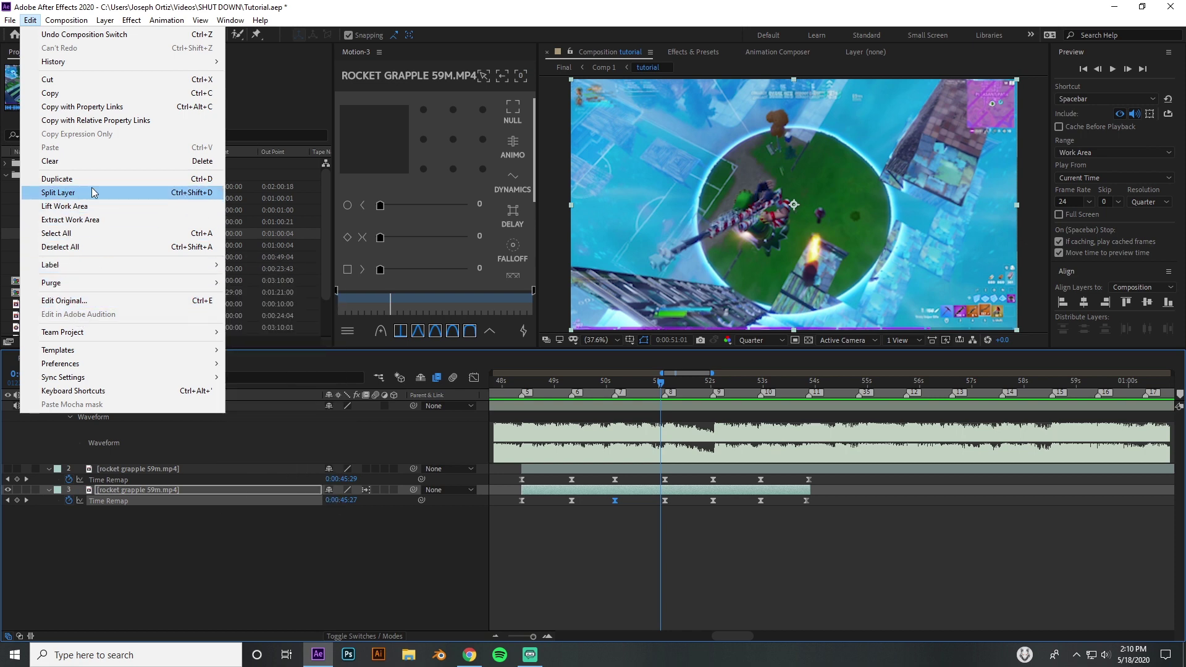
pyautogui.click(113, 191)
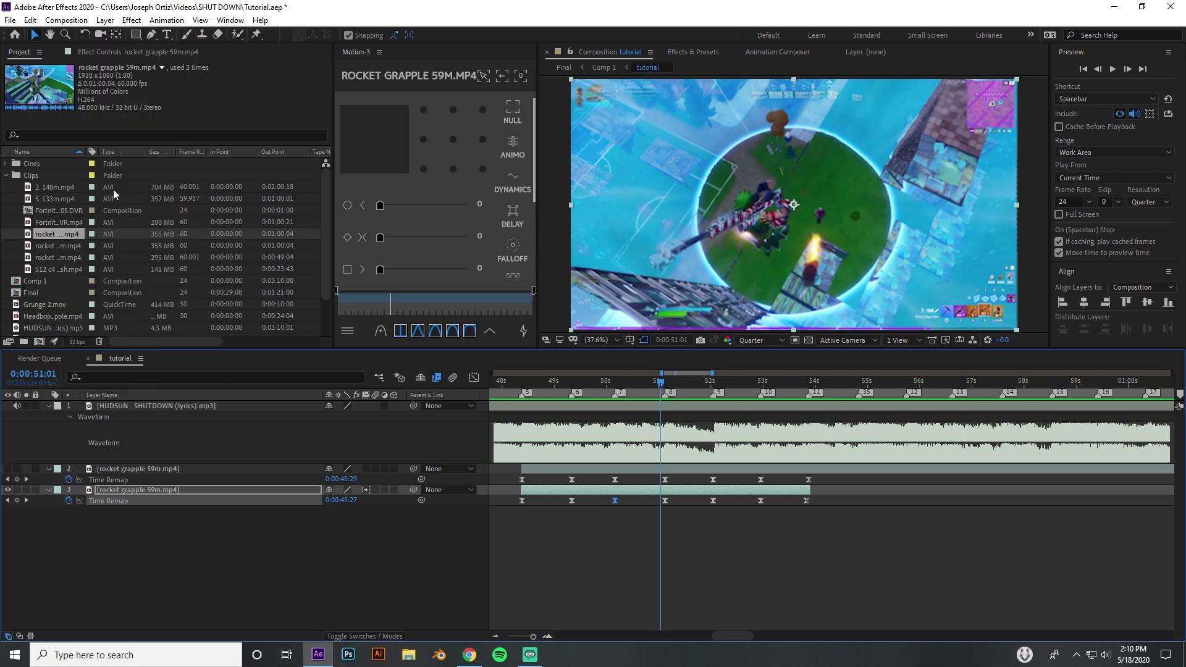
pyautogui.moveTo(661, 384); pyautogui.dragTo(690, 393)
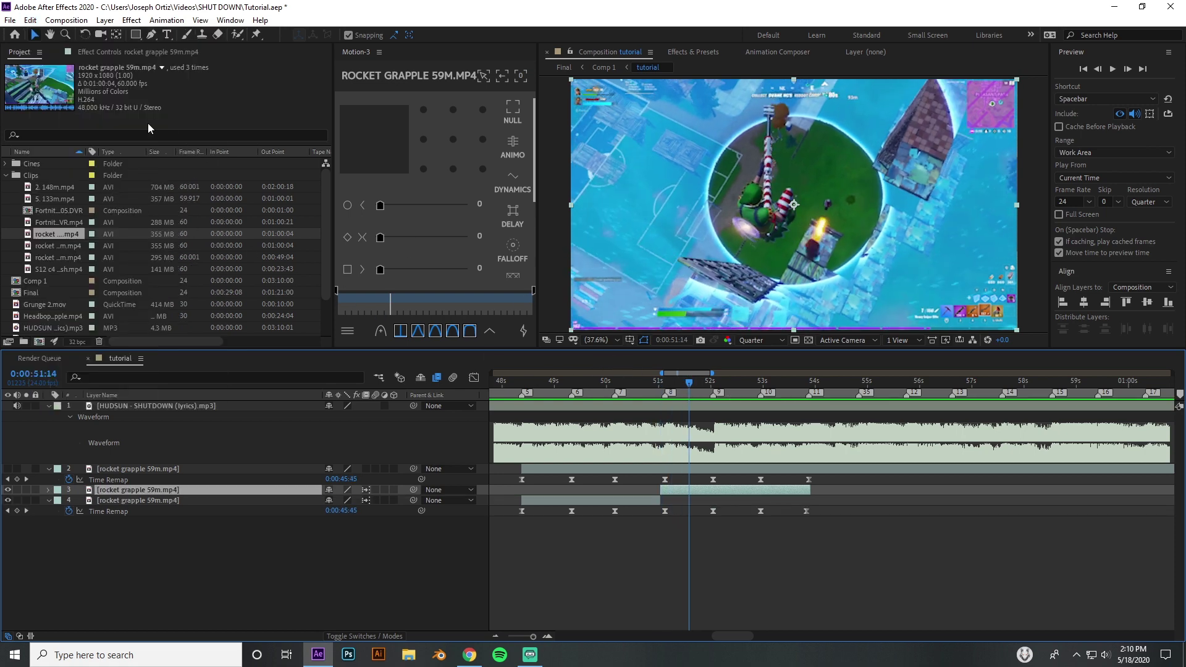
pyautogui.click(30, 20)
pyautogui.click(112, 197)
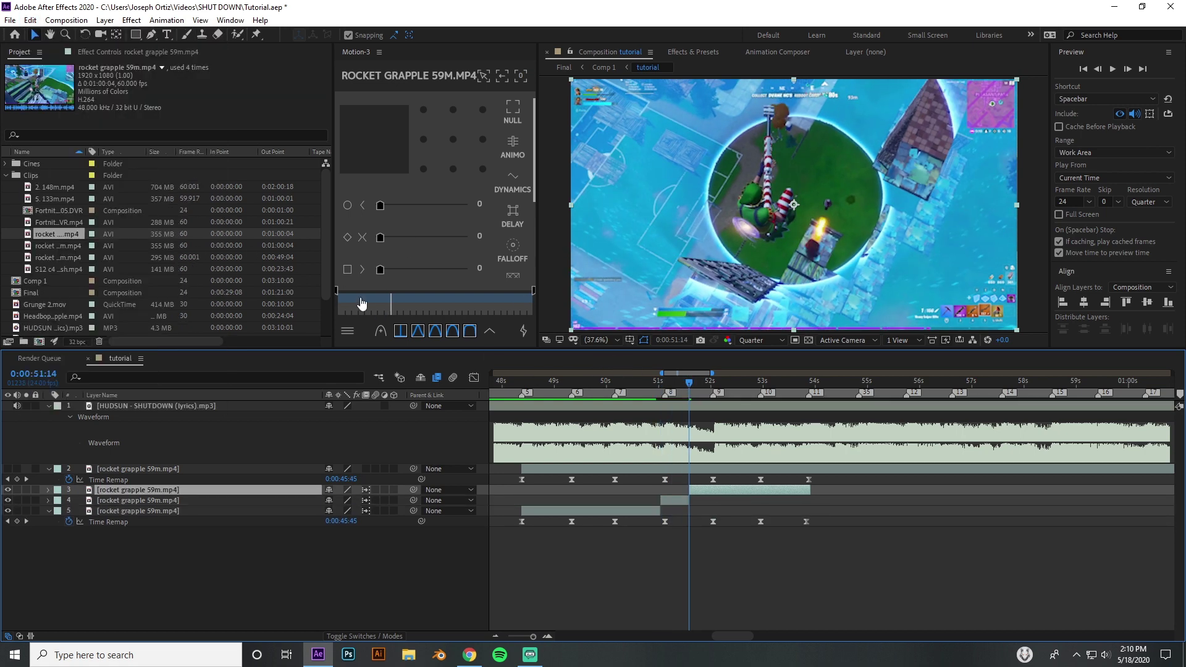
pyautogui.click(673, 501)
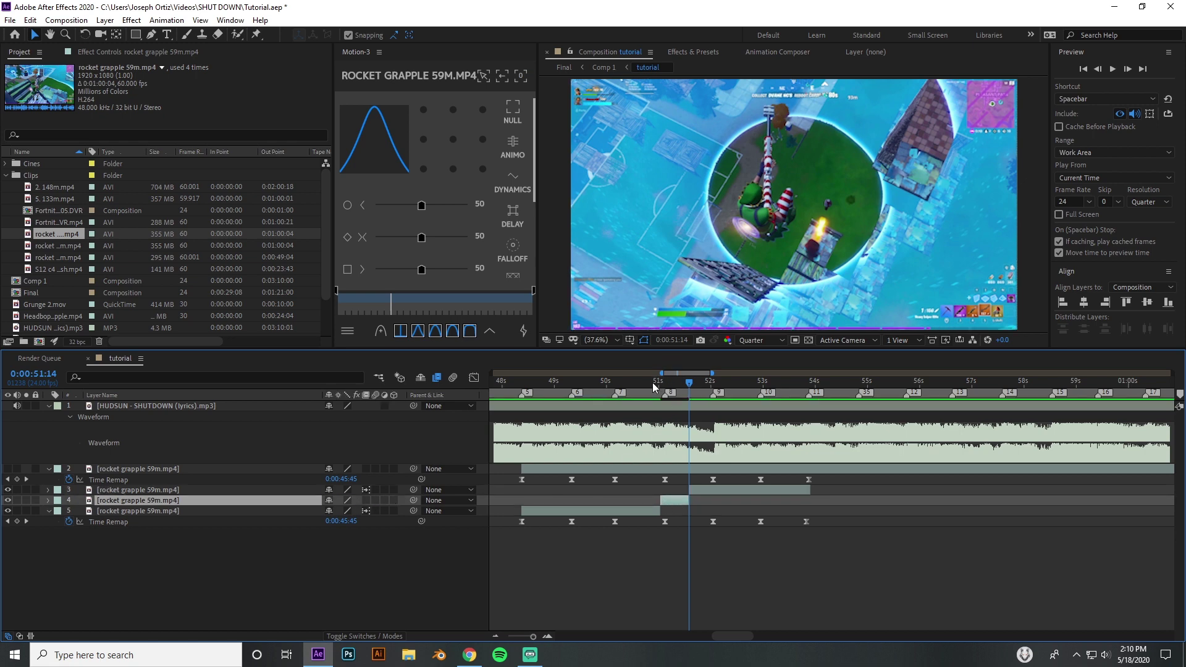
# Undo both splits of the lower rocket grapple layer.
pyautogui.press('space')
pyautogui.press('space')
pyautogui.hotkey('ctrl', 'z')
pyautogui.hotkey('ctrl', 'z')
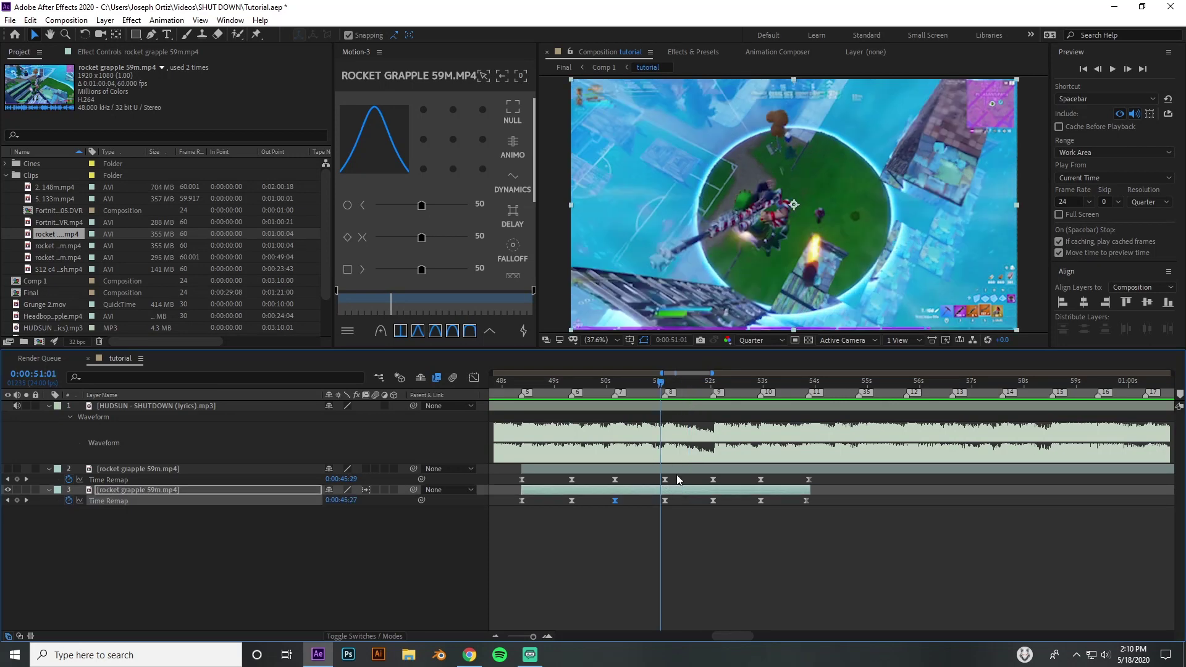
# Select the lower rocket grapple layer's fourth time remap keyframe, view its curve handles in the Graph Editor, and return to the layer bars.
pyautogui.moveTo(661, 379); pyautogui.dragTo(660, 389)
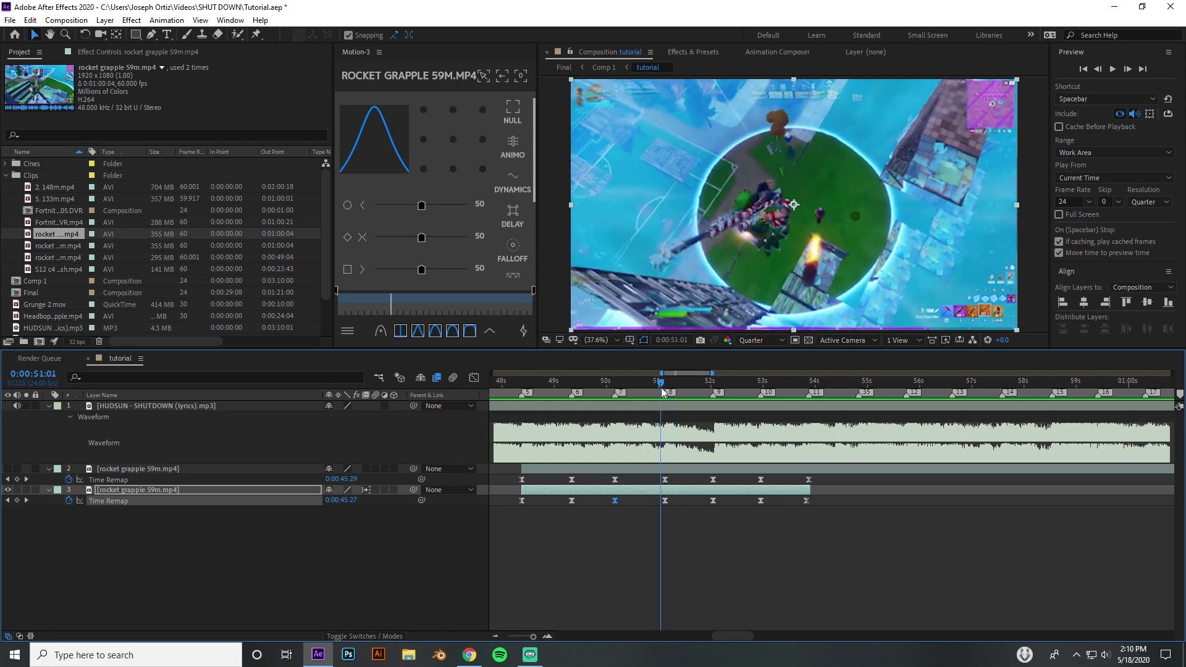
pyautogui.click(665, 501)
pyautogui.click(474, 378)
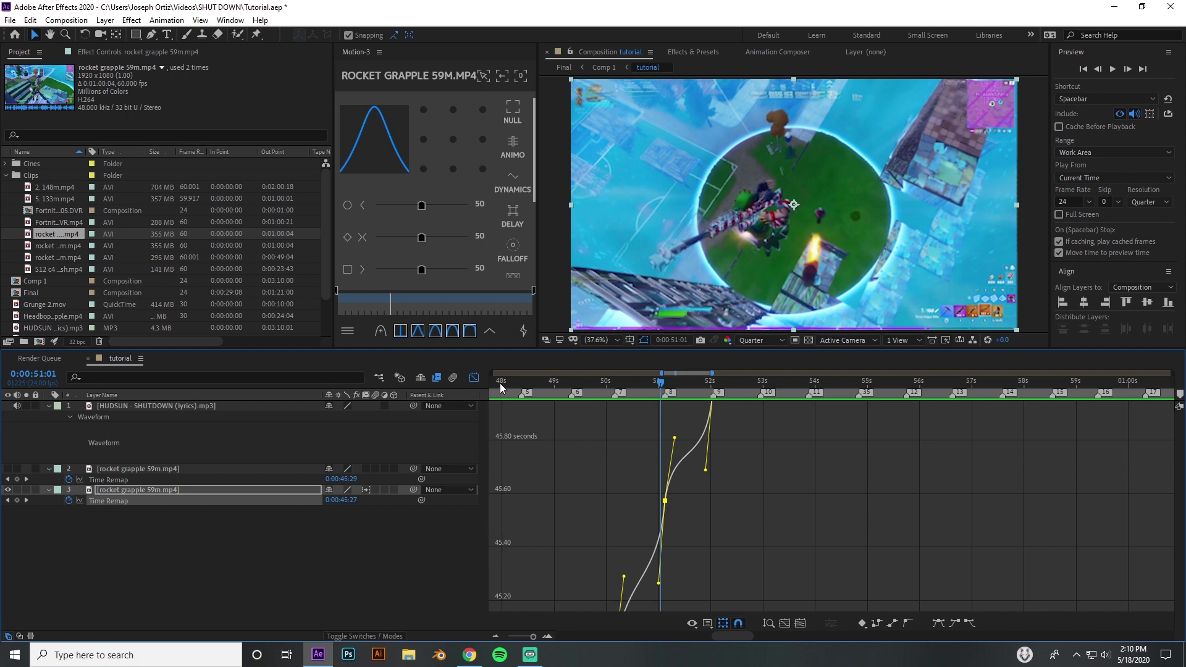
pyautogui.click(474, 378)
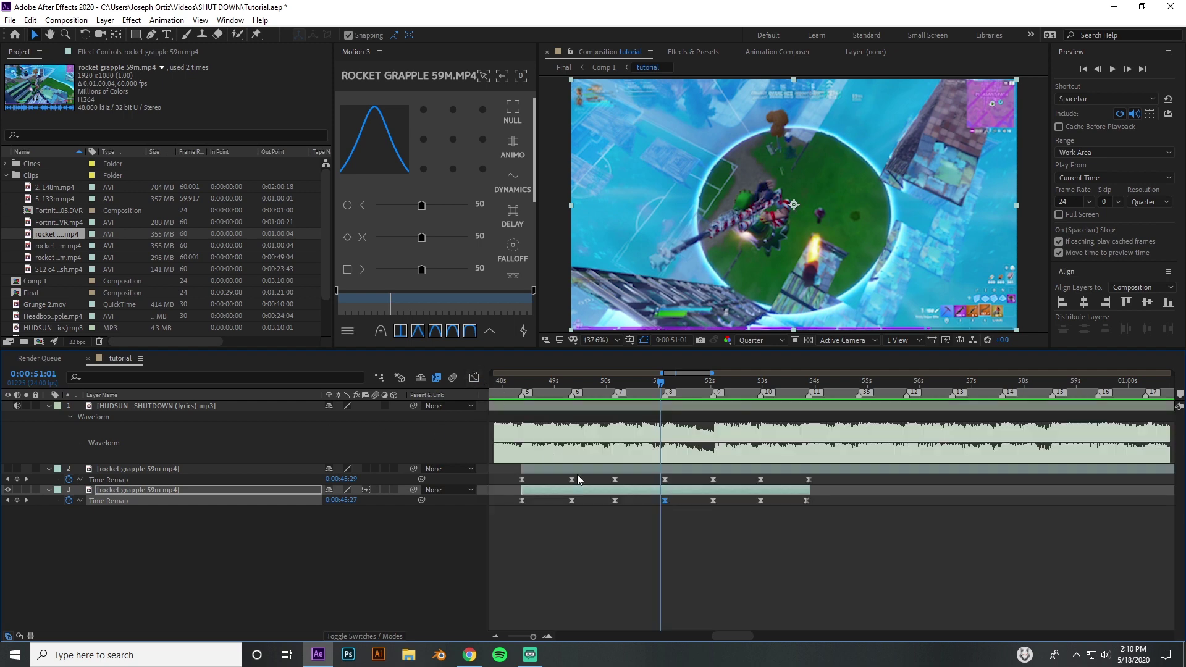